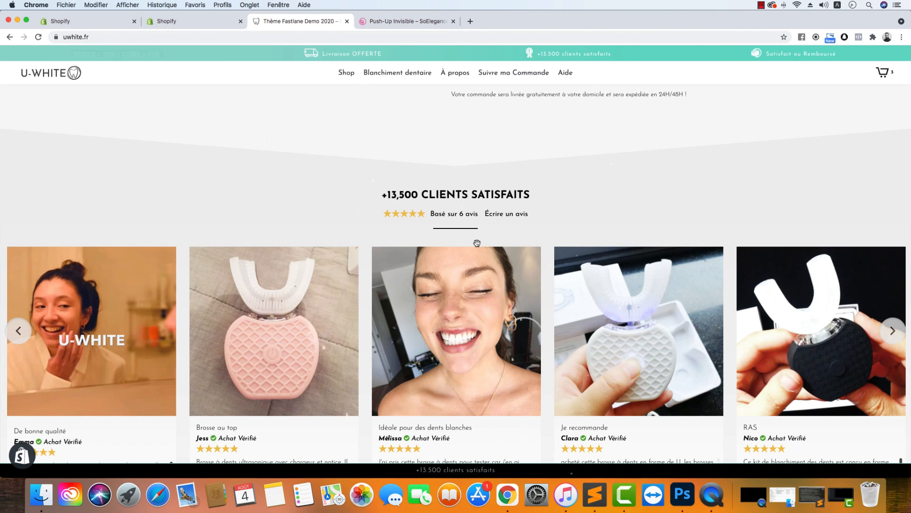
Look over the customer reviews section on the U-White home page, with a brief check of the SoElegance push-up product's reviews
scroll(477, 243, "down", 2)
scroll(477, 243, "down", 2)
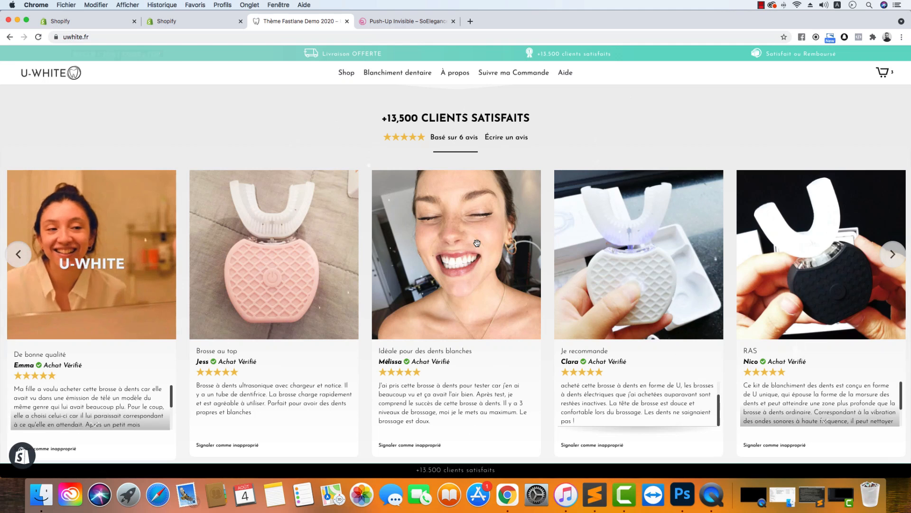
key("ctrl+Tab")
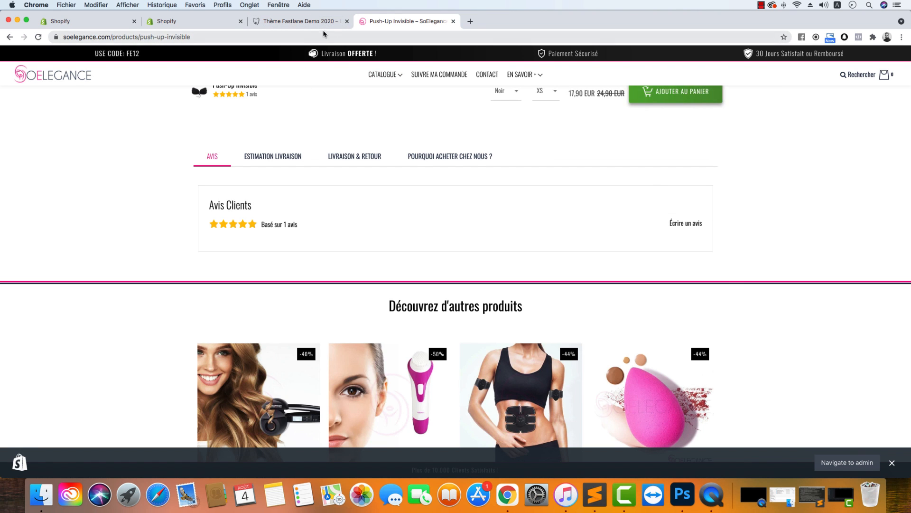
left_click(294, 21)
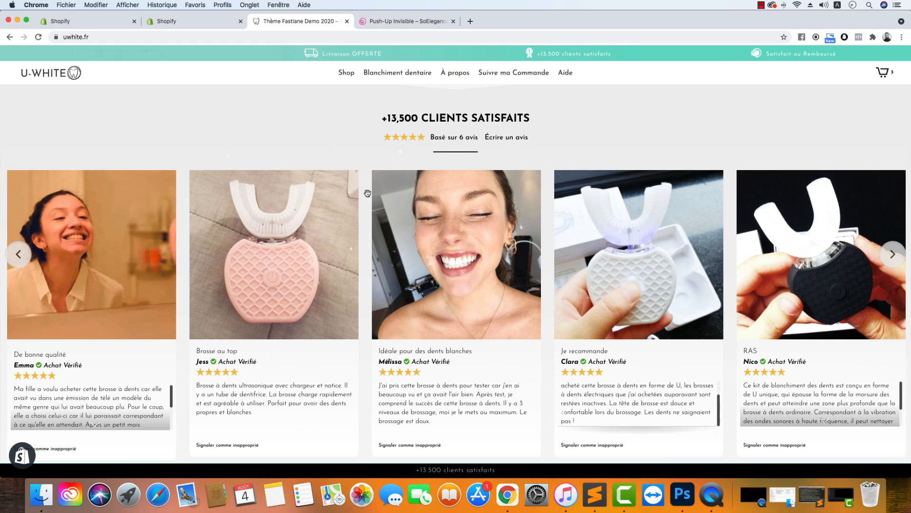
scroll(521, 226, "up", 10)
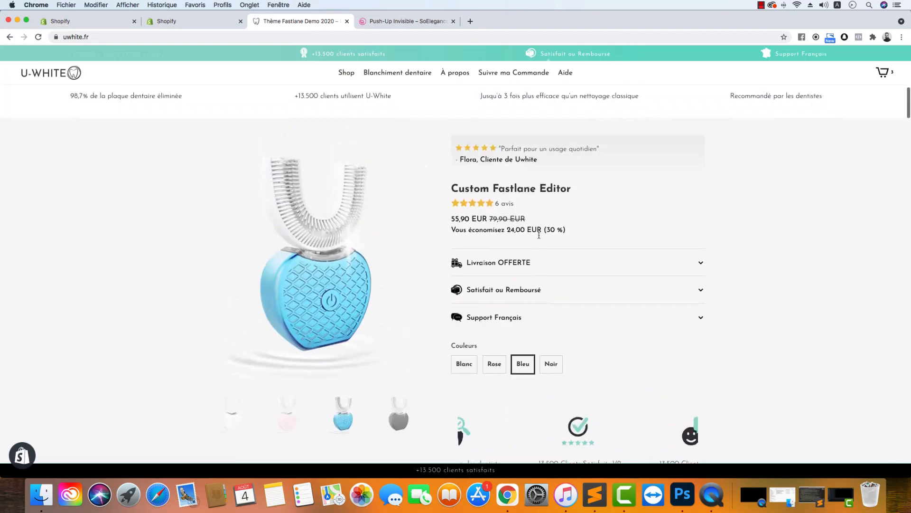
scroll(548, 337, "down", 10)
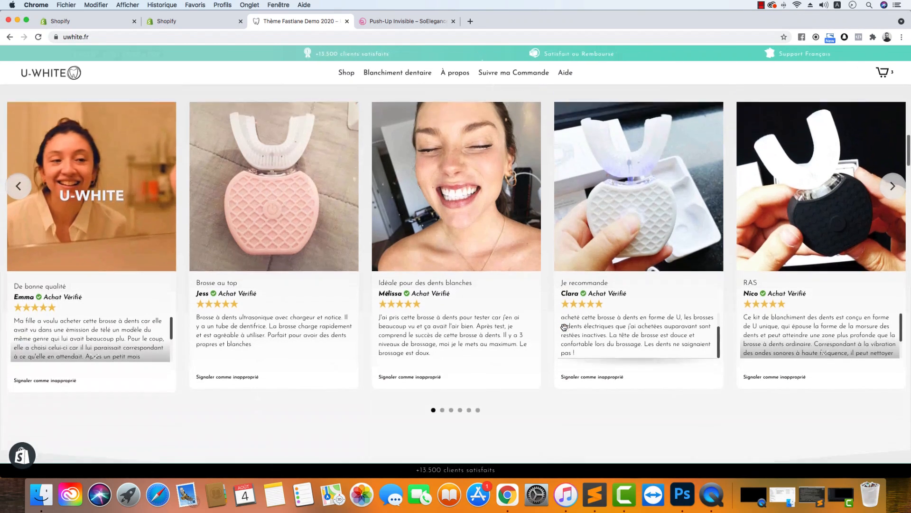
Read through the long review texts inside the fourth and fifth cards of the first reviews carousel
scroll(551, 332, "down", 5)
scroll(564, 327, "up", 2)
scroll(564, 331, "up", 2)
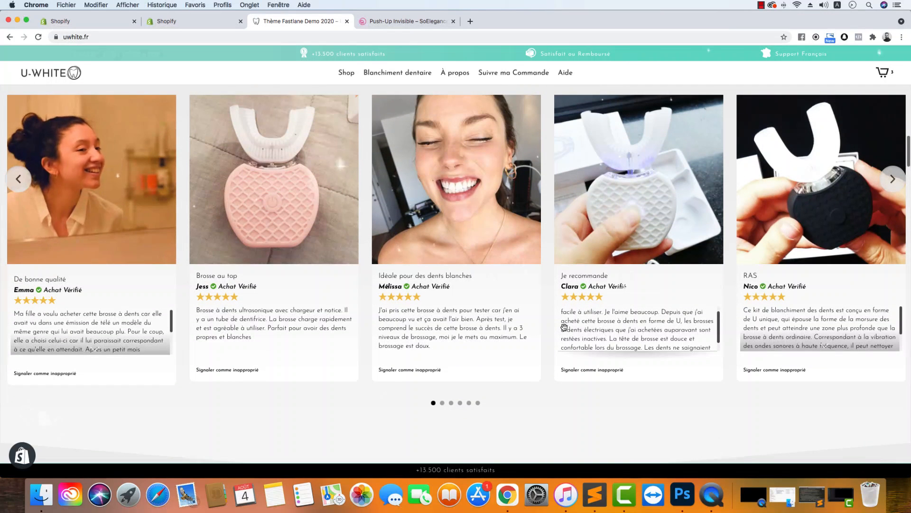
scroll(820, 346, "down", 3)
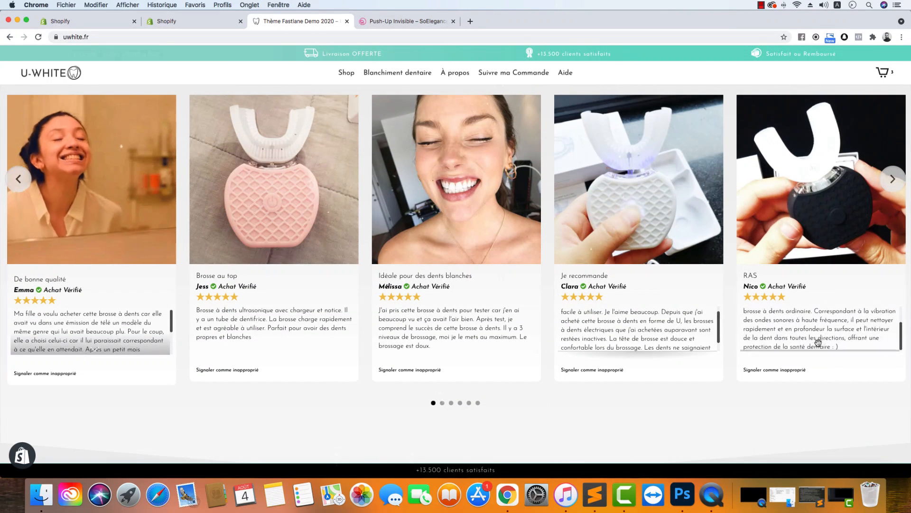
Open the U-White cart, look through its product list and close it again
left_click(884, 72)
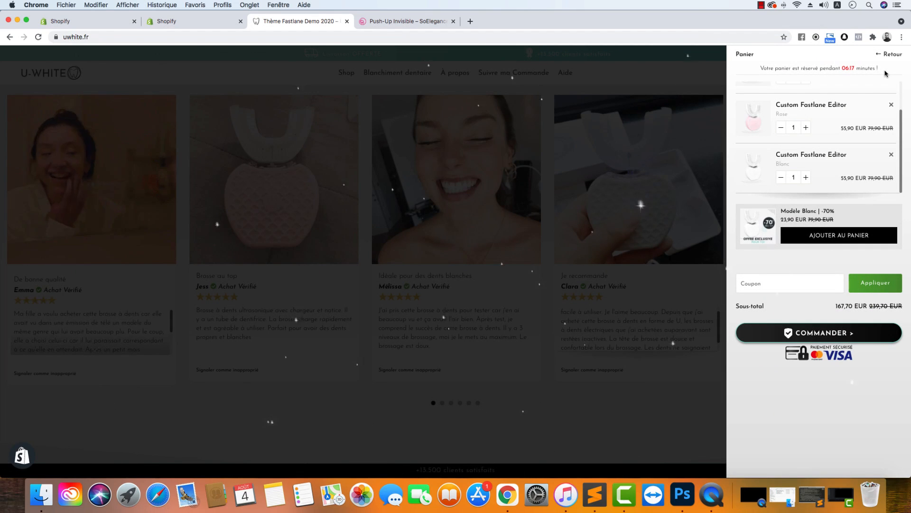
scroll(845, 143, "up", 3)
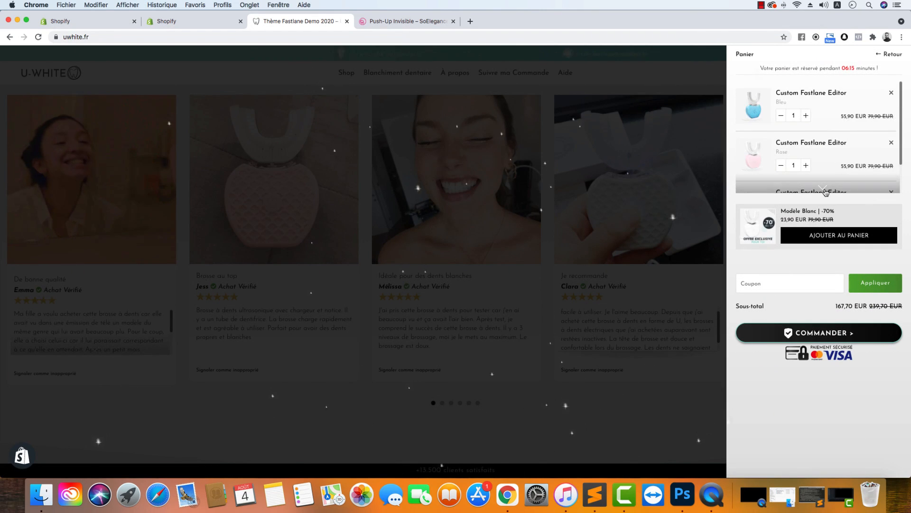
left_click(576, 81)
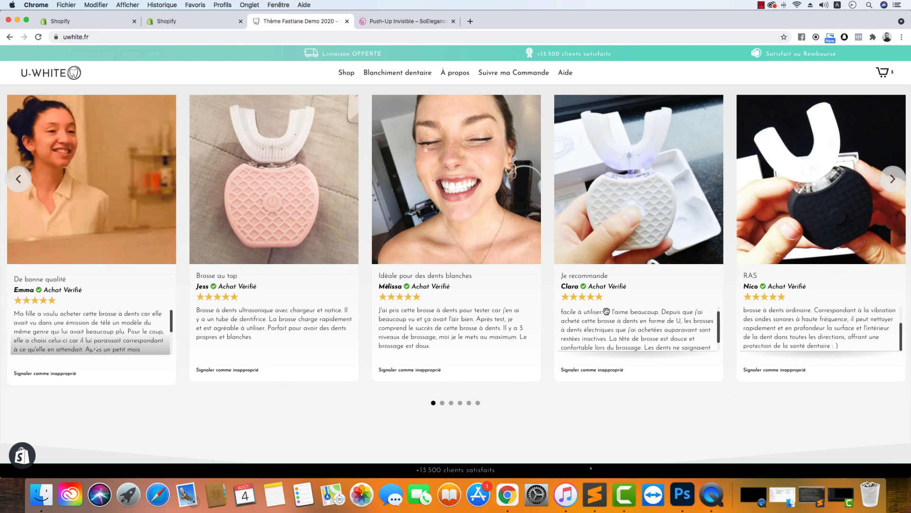
Compare the first customer reviews carousel with the second one further down the home page
scroll(606, 311, "up", 1)
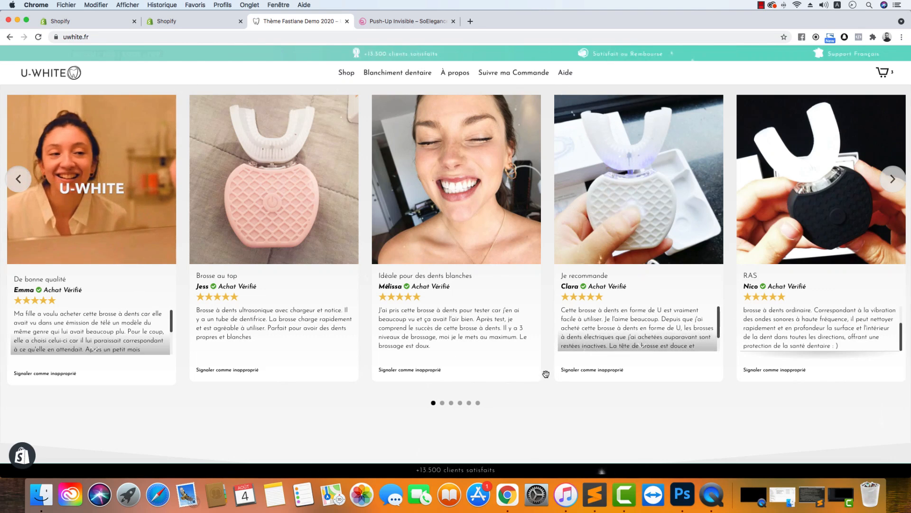
scroll(546, 377, "down", 5)
scroll(546, 376, "down", 4)
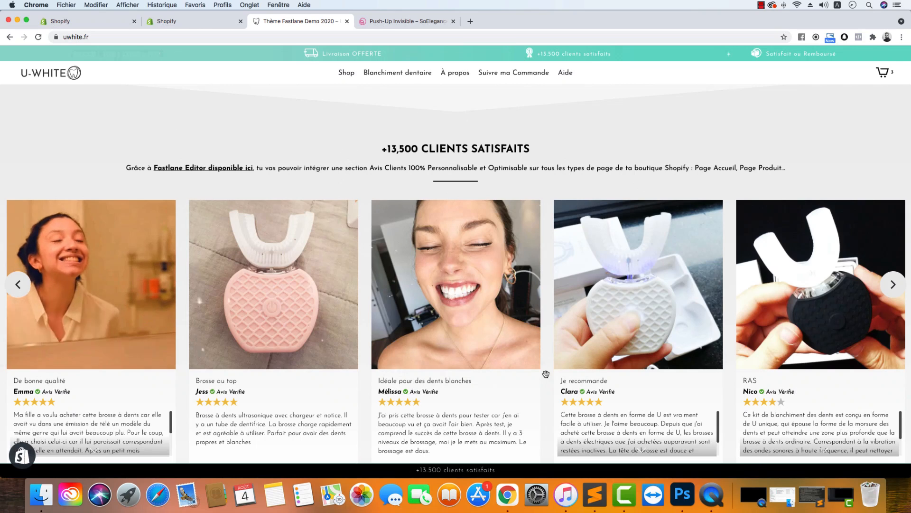
scroll(546, 374, "up", 10)
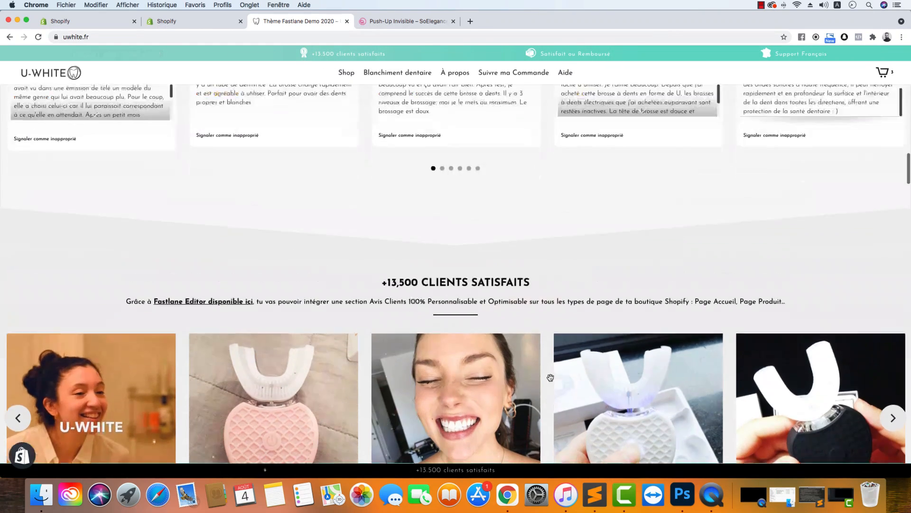
scroll(552, 384, "up", 3)
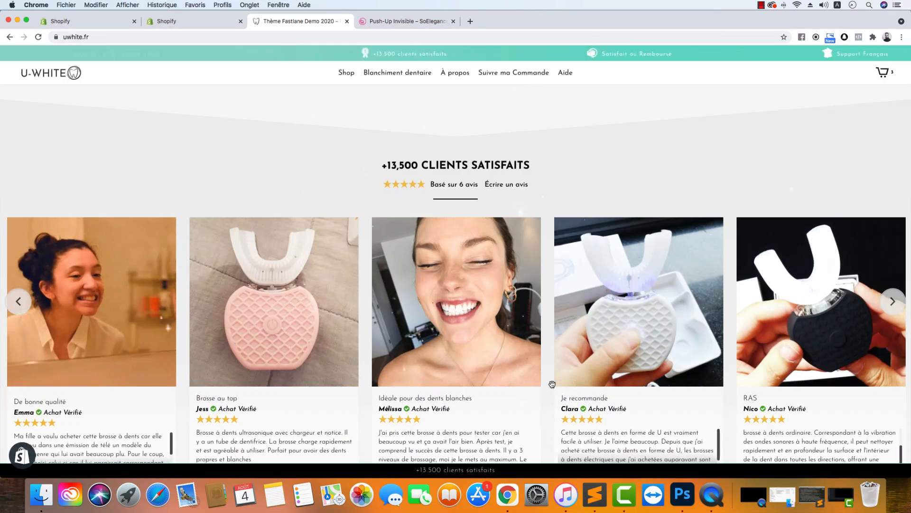
scroll(552, 384, "down", 5)
scroll(553, 388, "up", 1)
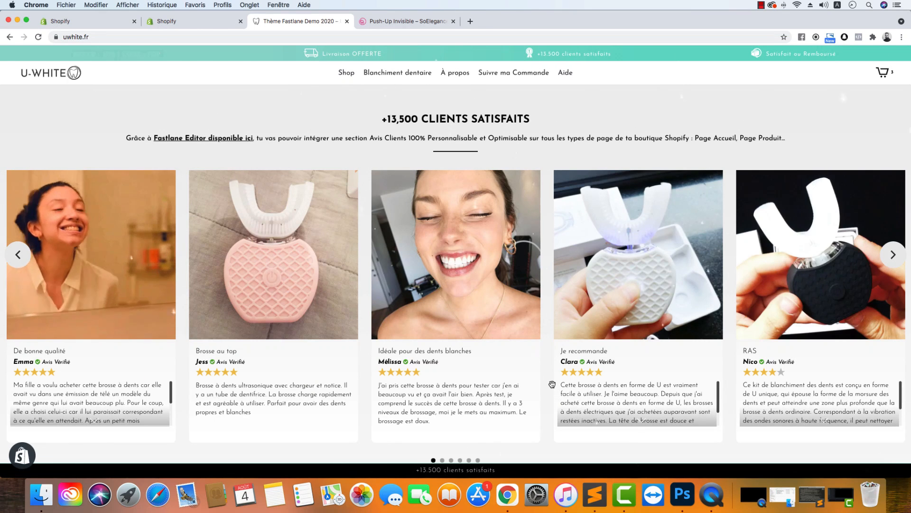
Highlight the Fastlane Editor text under the second reviews heading and compare it with the first section's rating line
left_click_drag(427, 129, 493, 149)
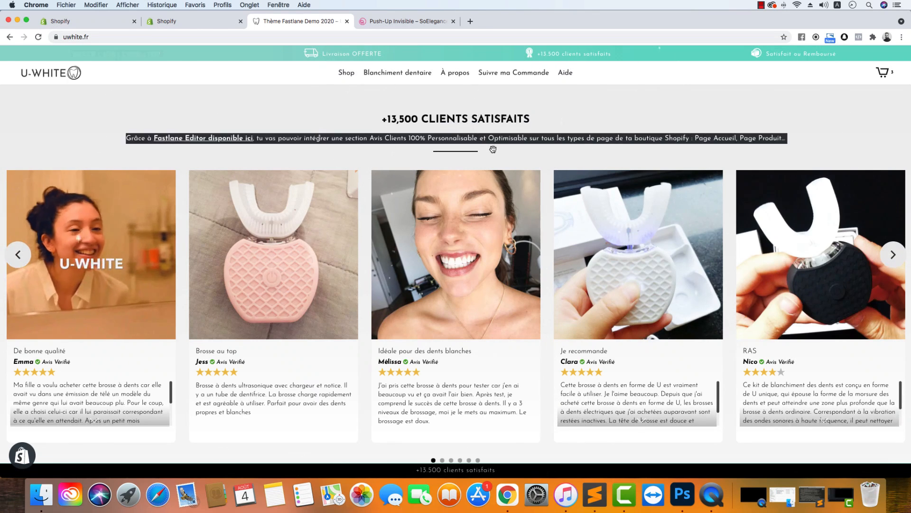
scroll(526, 165, "down", 3)
scroll(504, 293, "up", 2)
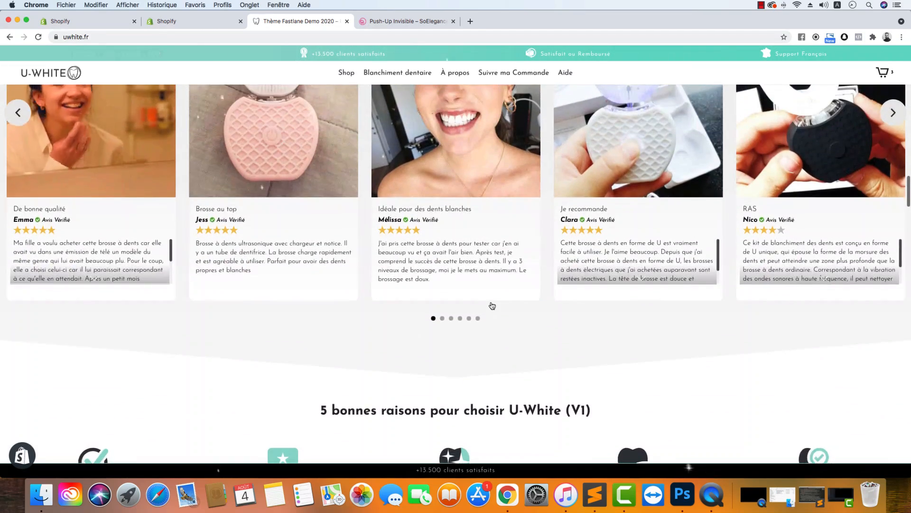
scroll(493, 305, "up", 3)
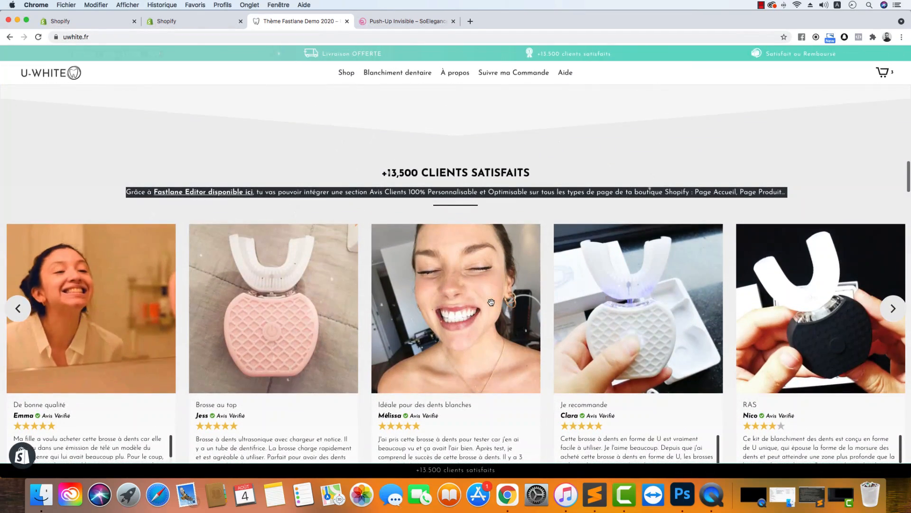
scroll(491, 303, "up", 10)
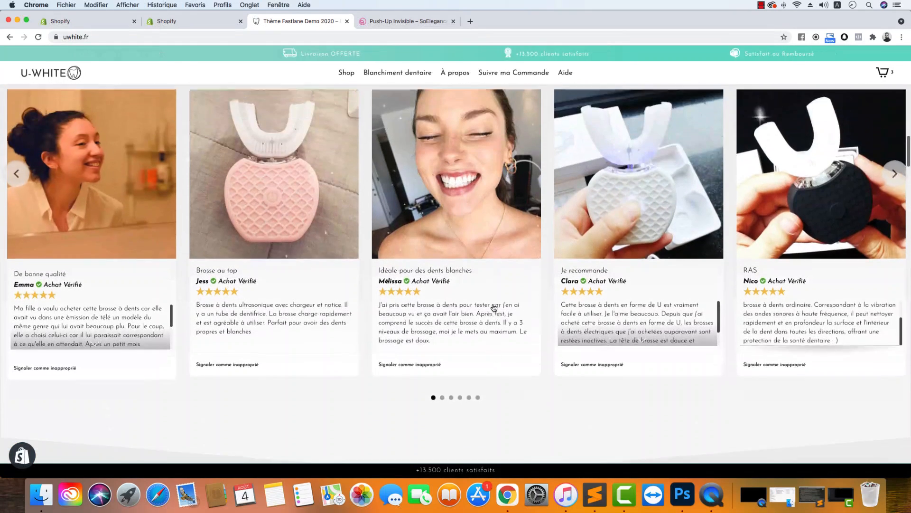
scroll(494, 305, "up", 1)
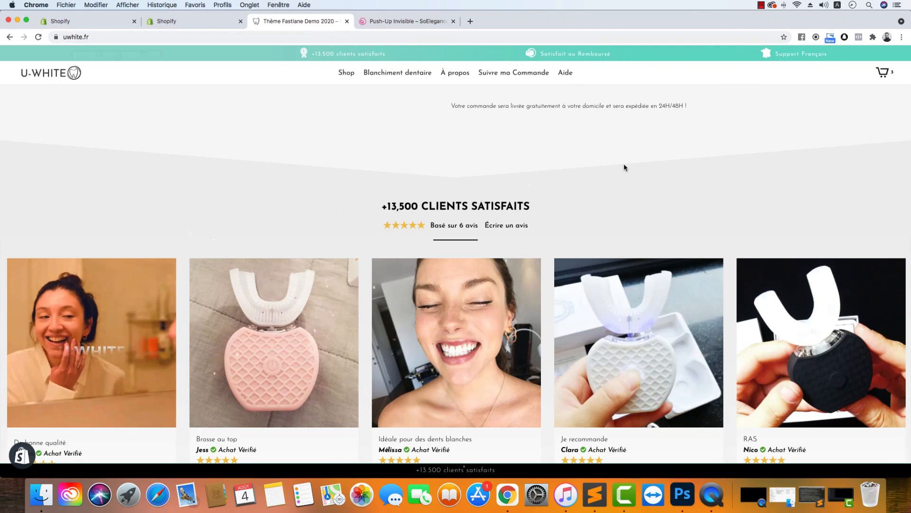
scroll(624, 163, "down", 5)
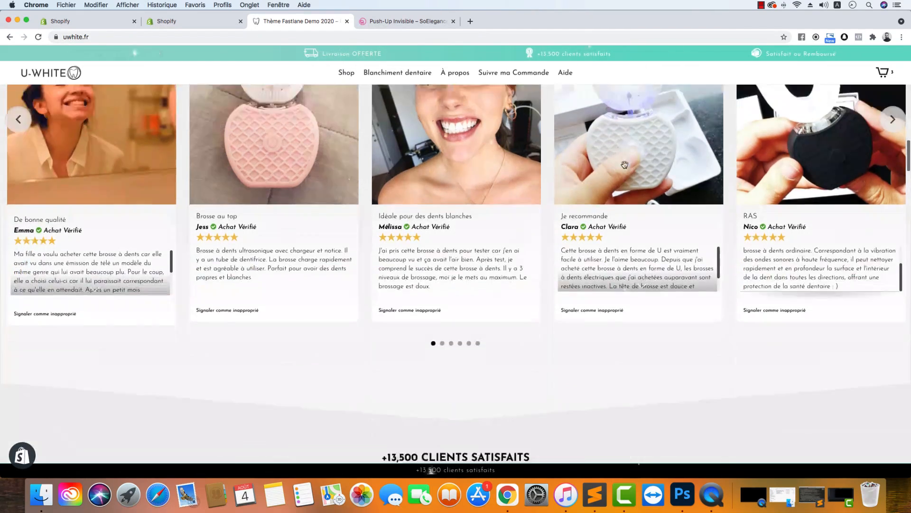
scroll(625, 165, "up", 3)
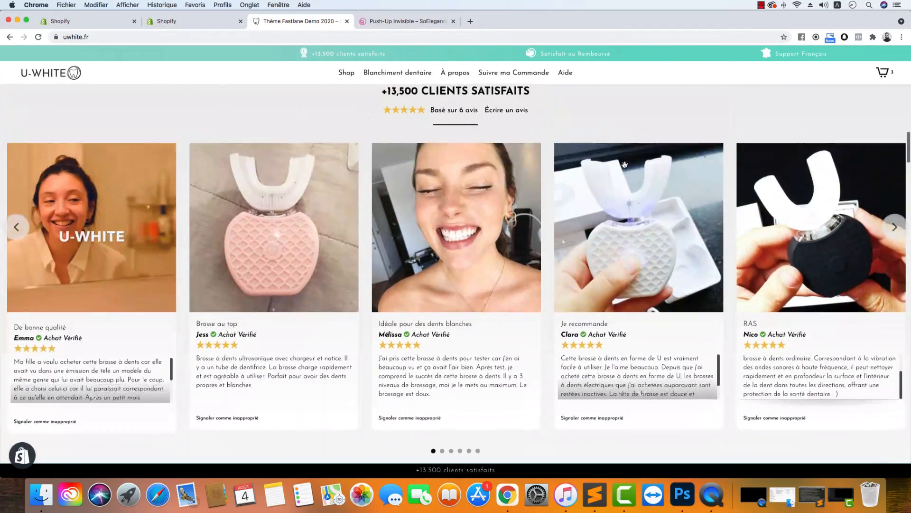
scroll(625, 165, "down", 8)
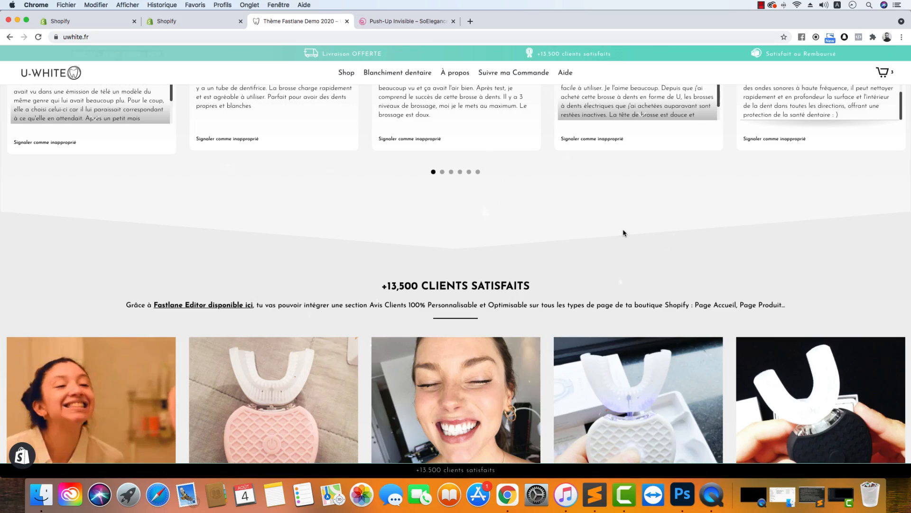
Examine how the review cards are laid out in both customer reviews carousels on the home page
scroll(617, 244, "up", 15)
scroll(617, 243, "down", 19)
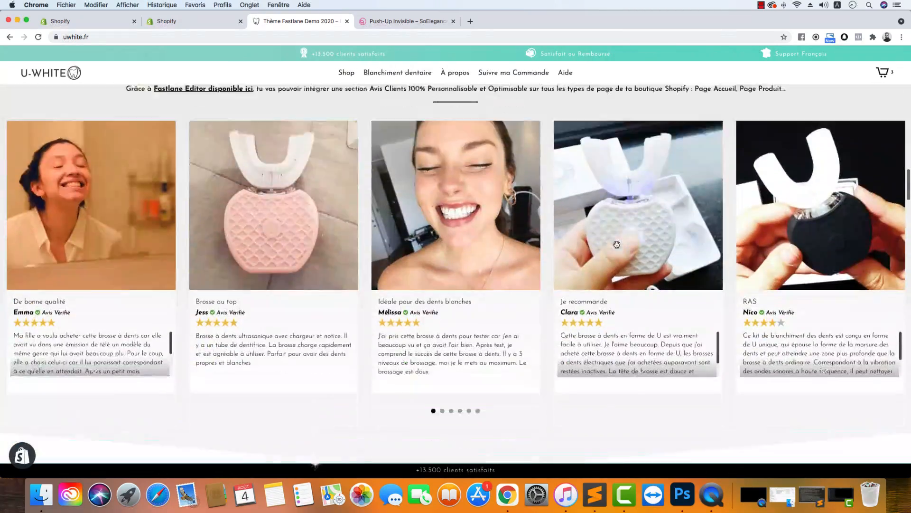
scroll(617, 244, "down", 4)
scroll(617, 244, "up", 9)
scroll(617, 244, "down", 5)
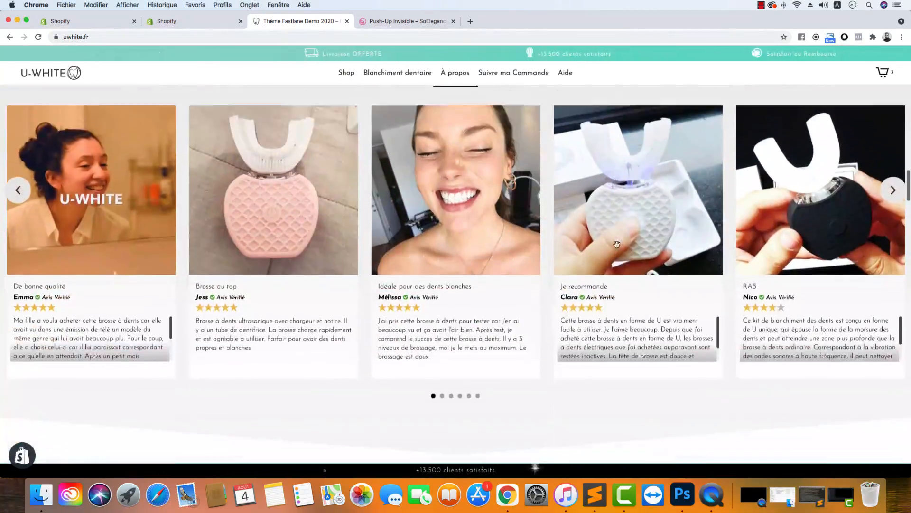
scroll(617, 244, "down", 3)
scroll(617, 244, "up", 20)
scroll(617, 244, "down", 15)
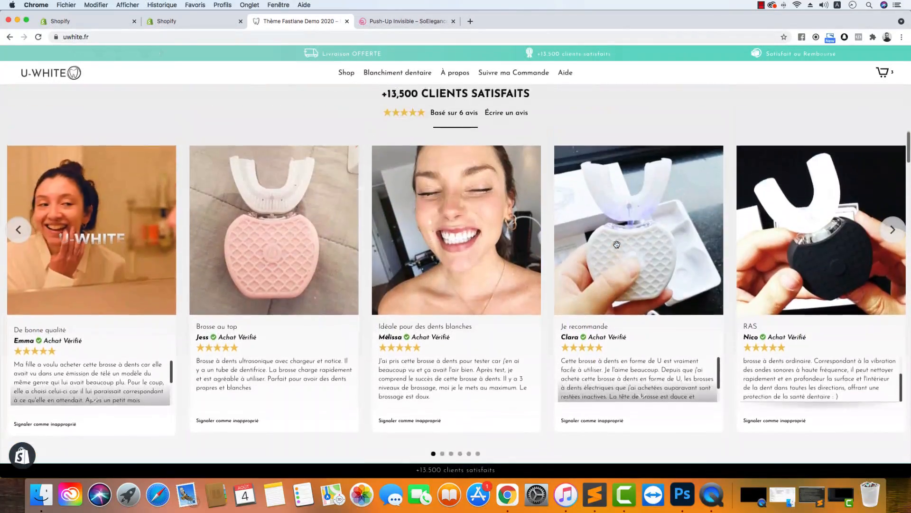
scroll(616, 244, "up", 9)
scroll(617, 244, "down", 16)
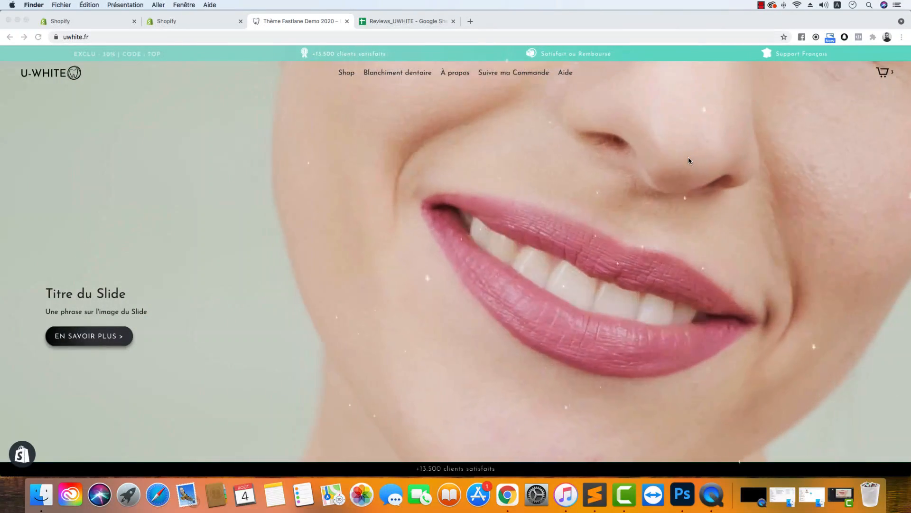
Review the two "+13,500 clients satisfaits" sections again, starting from the home page's opening slide
scroll(523, 226, "down", 20)
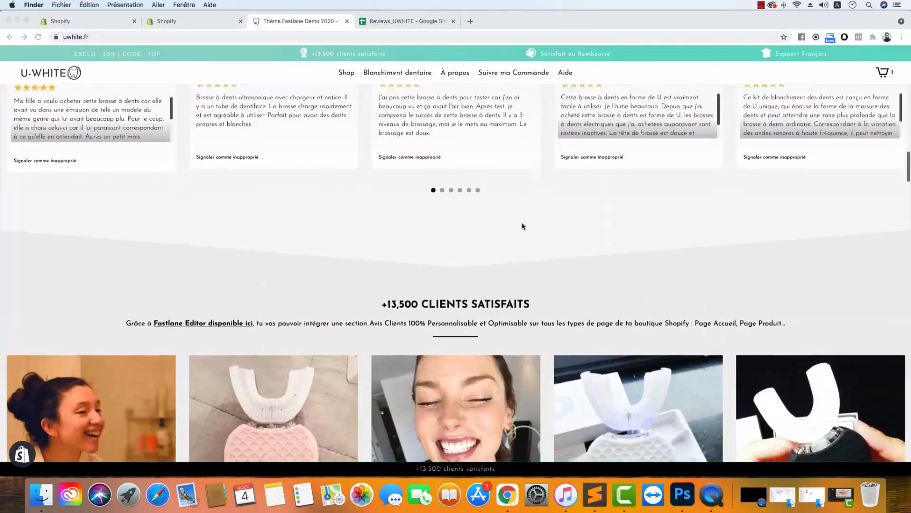
scroll(522, 227, "down", 5)
scroll(522, 227, "up", 3)
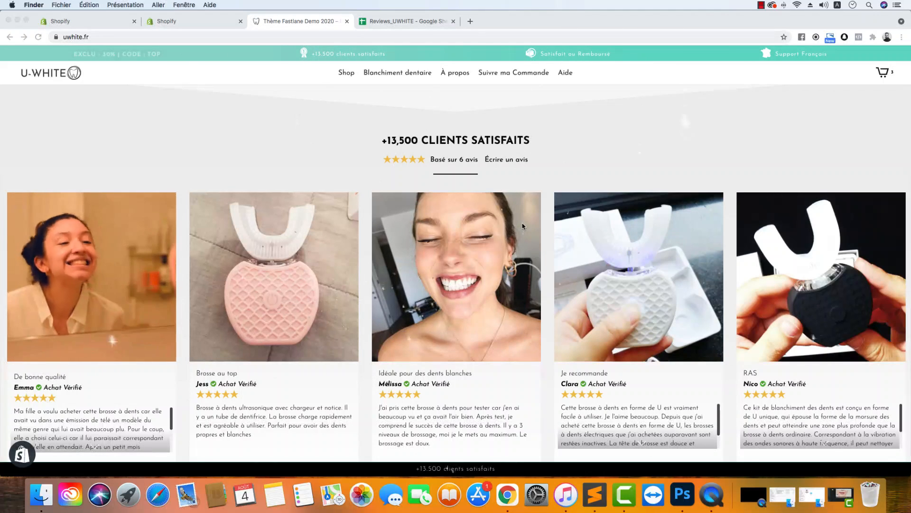
scroll(523, 227, "down", 10)
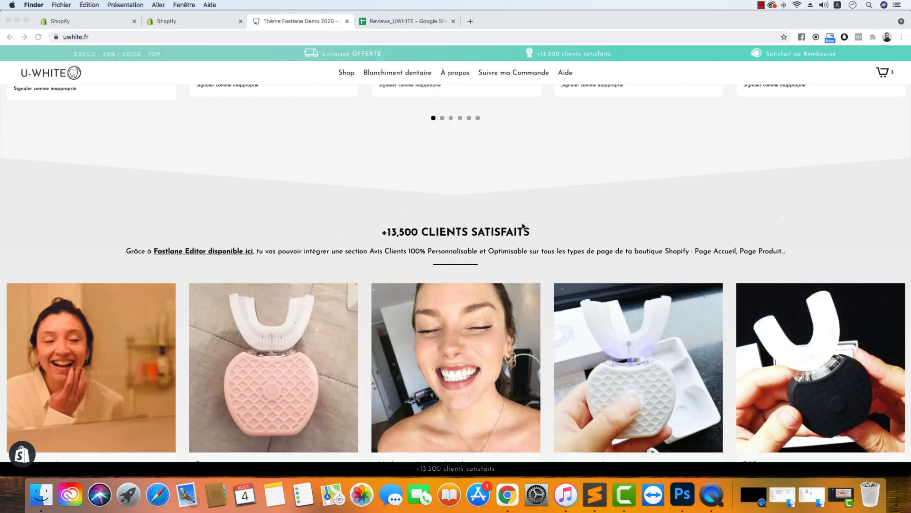
scroll(517, 291, "up", 6)
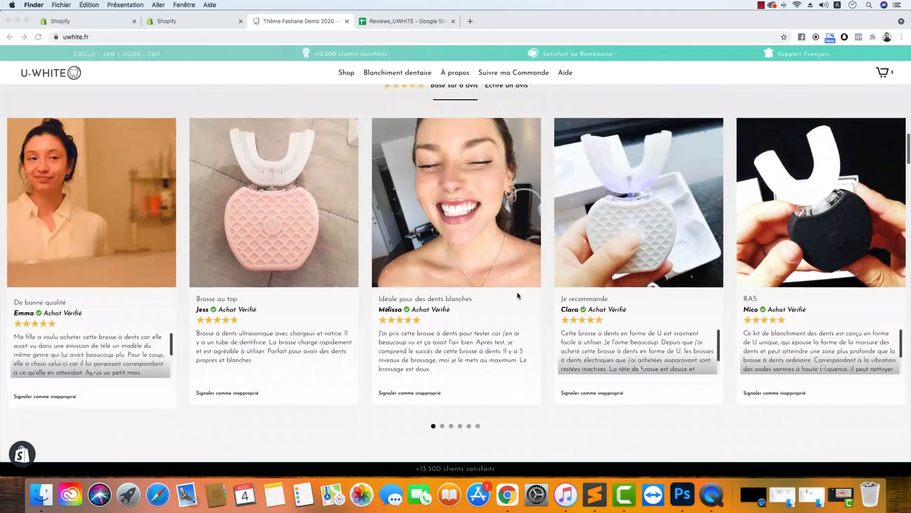
scroll(516, 295, "up", 2)
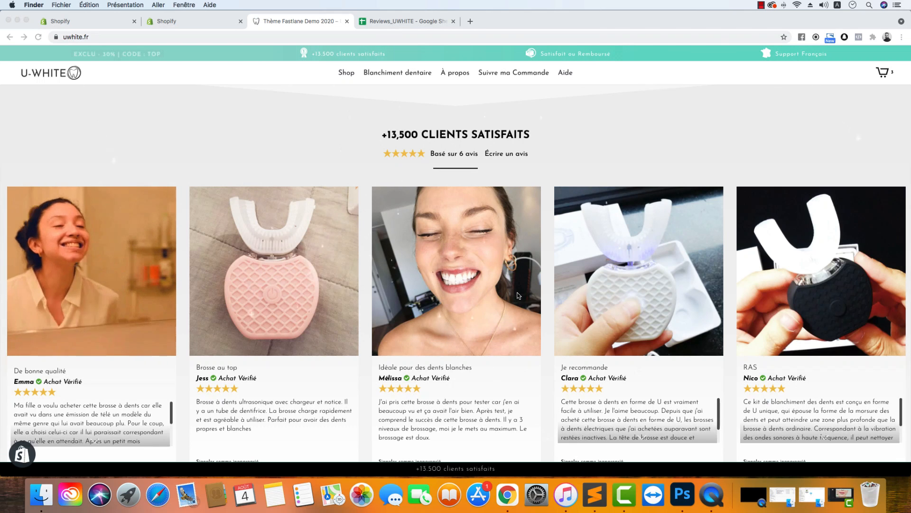
Examine the star rating and review count shown under the Custom Fastlane Editor product title
scroll(552, 236, "up", 10)
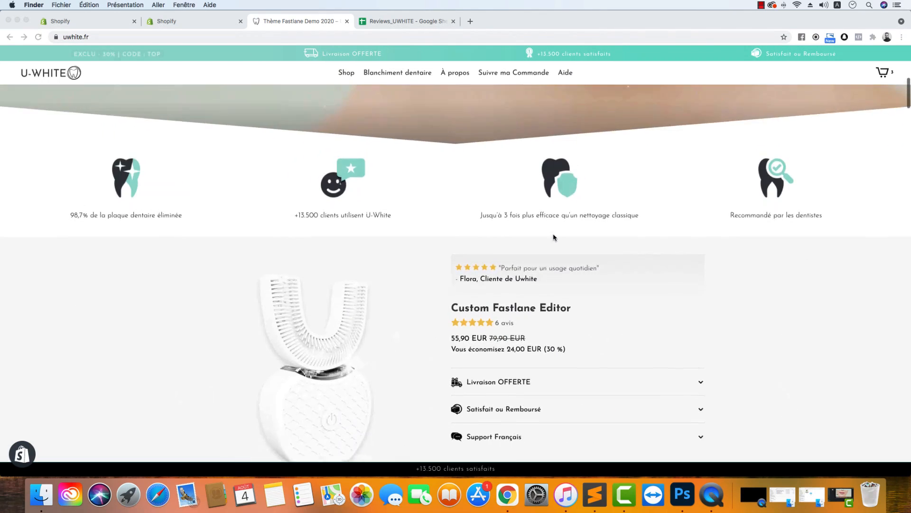
scroll(553, 237, "up", 1)
scroll(553, 238, "down", 6)
scroll(554, 237, "up", 4)
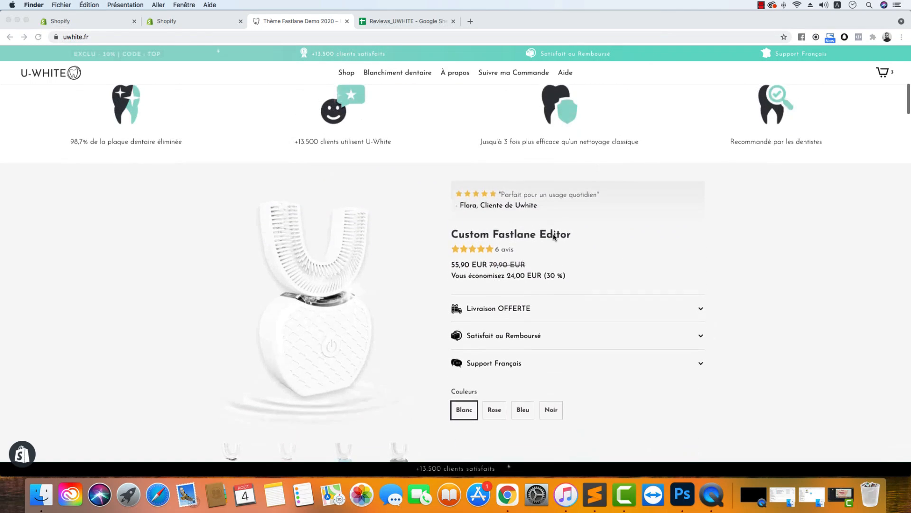
scroll(554, 236, "up", 2)
scroll(628, 307, "down", 2)
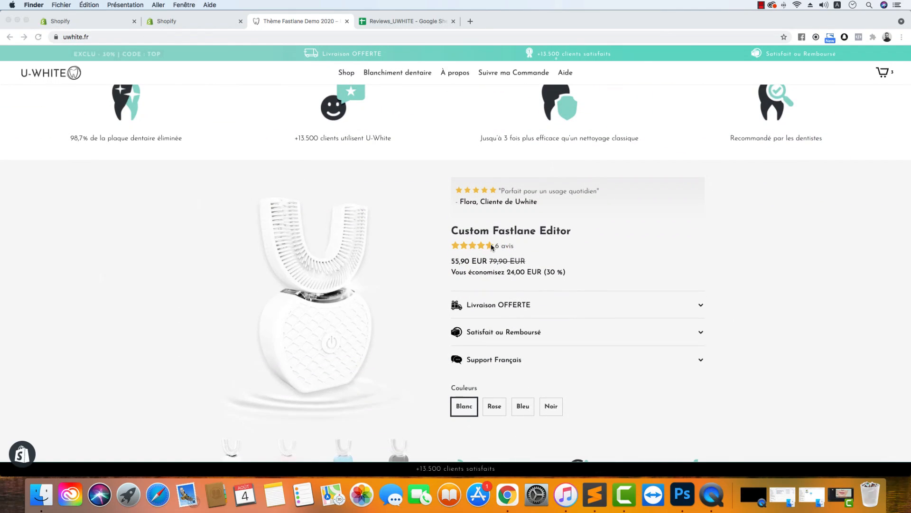
Jump from the Custom Fastlane Editor star rating on the home page to the customer reviews section
left_click(492, 247)
left_click(491, 246)
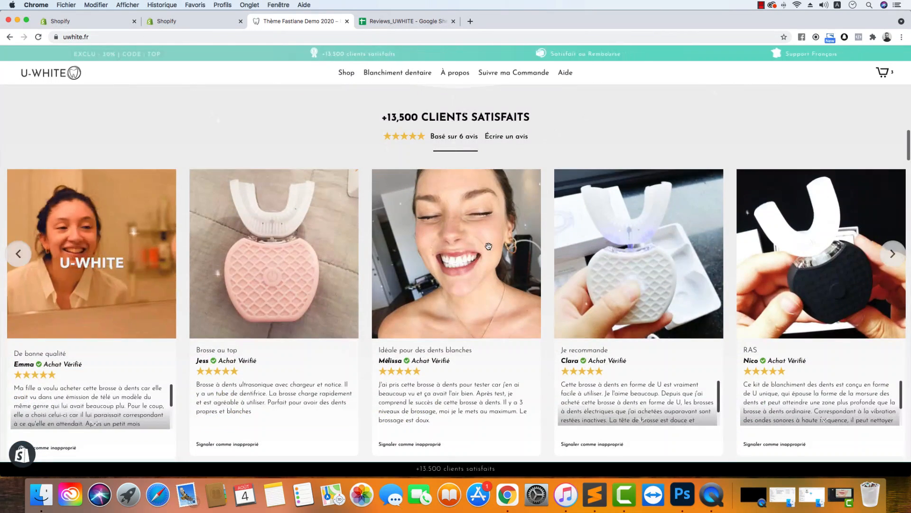
scroll(488, 246, "up", 3)
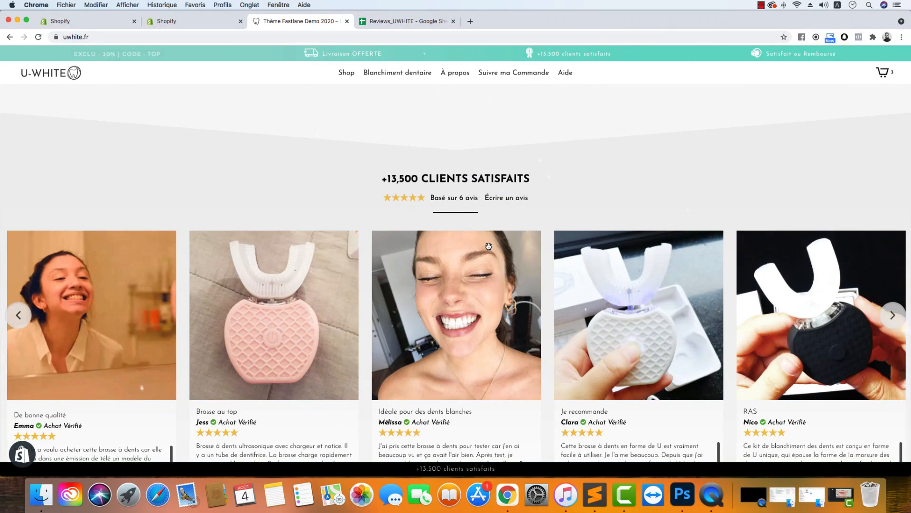
Open the Custom Fastlane Editor product page from the cart and dismiss the Shopify admin bar
left_click(887, 74)
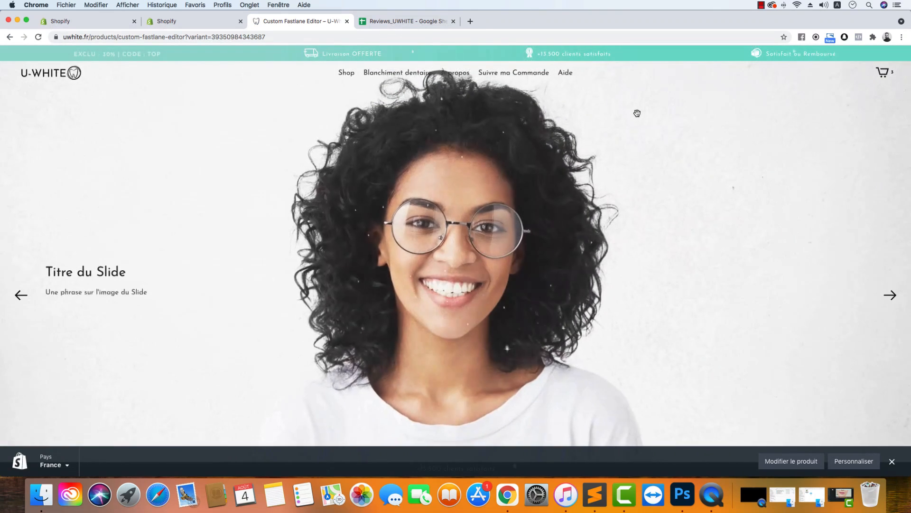
left_click(891, 459)
scroll(429, 291, "down", 10)
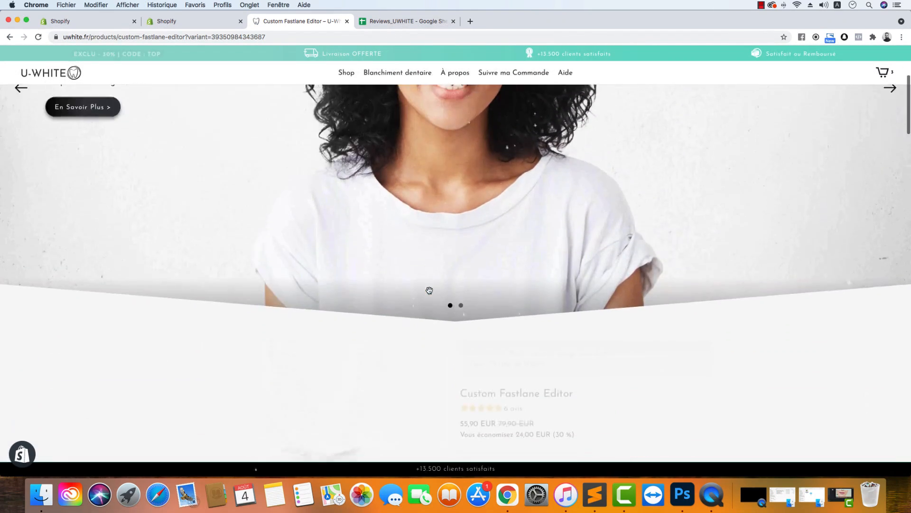
scroll(430, 294, "down", 1)
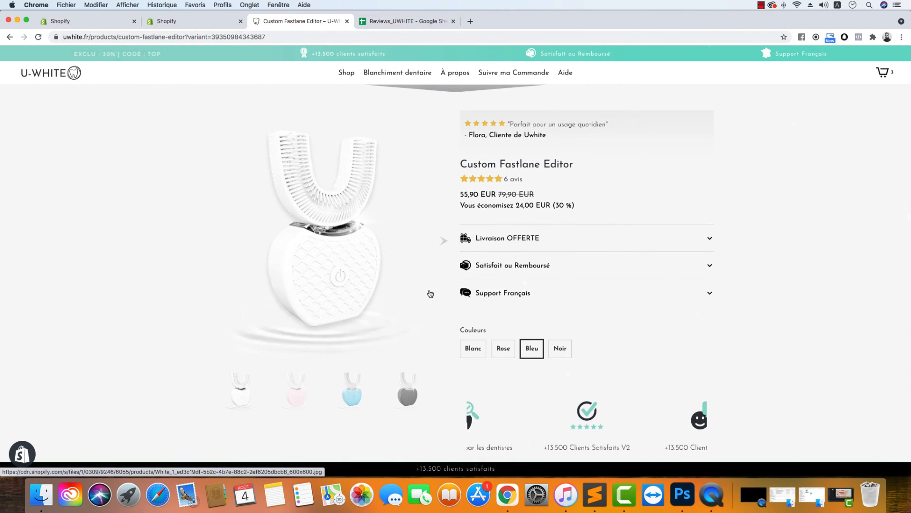
Jump from the review count under the product title to the customer reviews, and return to the product page's opening slide
left_click(506, 181)
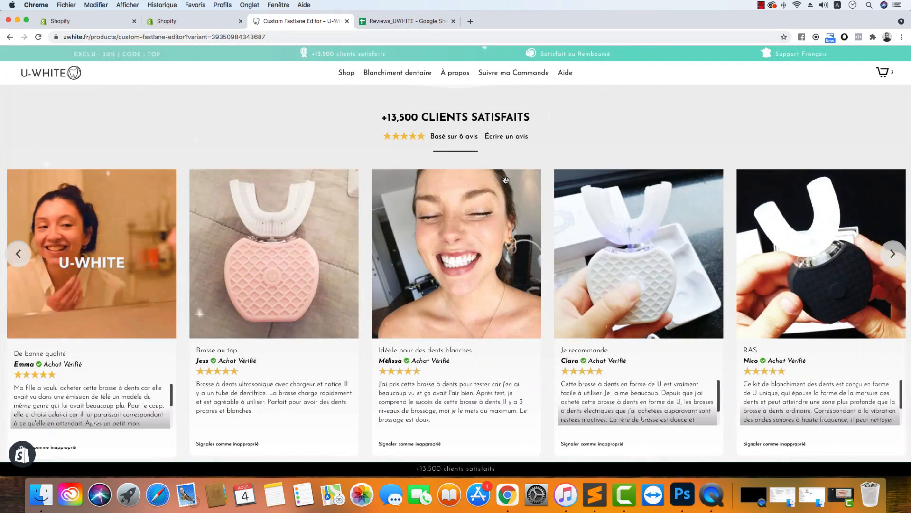
scroll(506, 181, "up", 10)
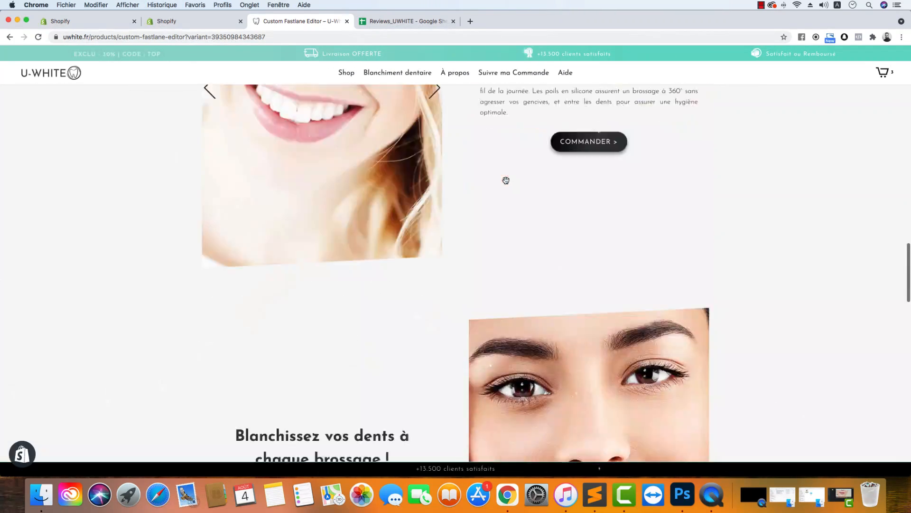
scroll(506, 181, "up", 5)
scroll(506, 182, "down", 5)
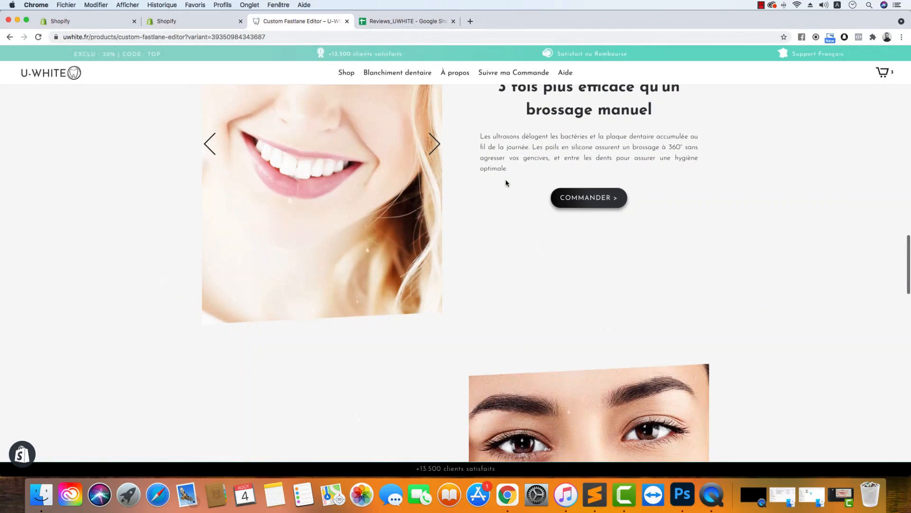
scroll(506, 182, "up", 10)
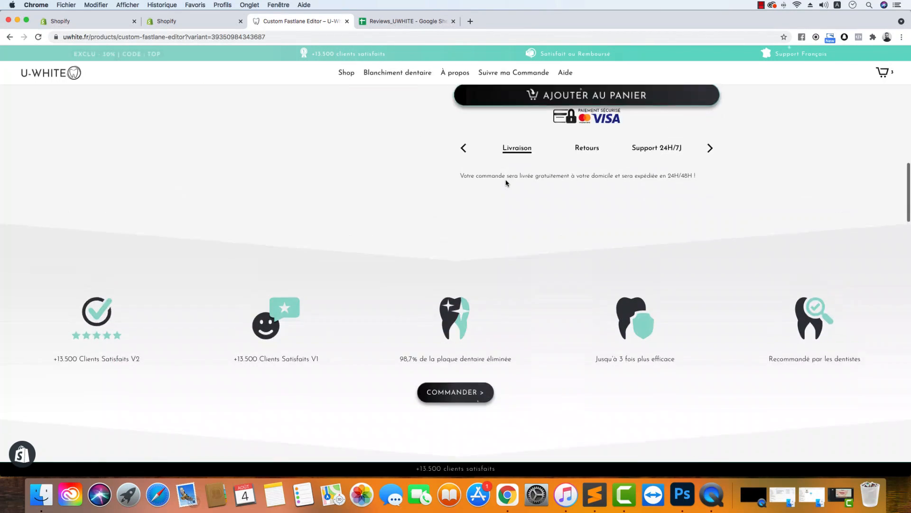
scroll(506, 183, "up", 10)
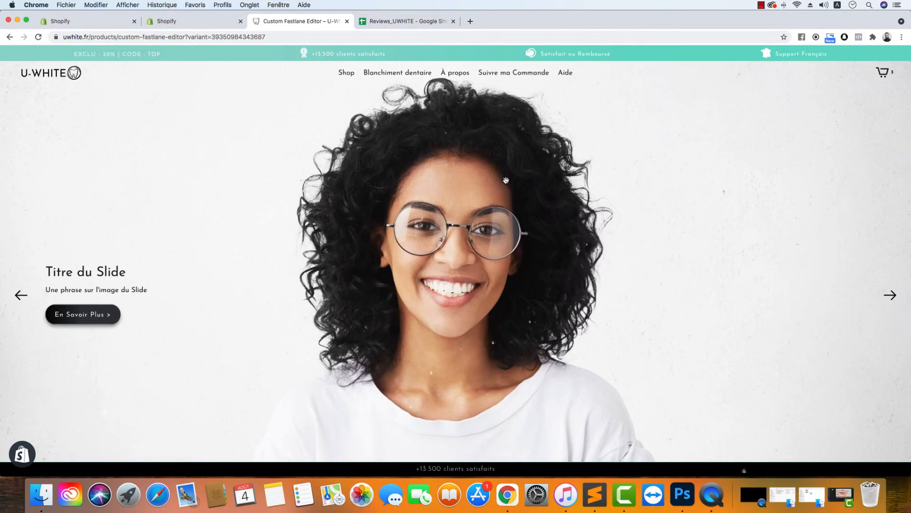
Examine the product page's content sections between the product details and the "+13,500 clients satisfaits" carousel
scroll(506, 180, "down", 15)
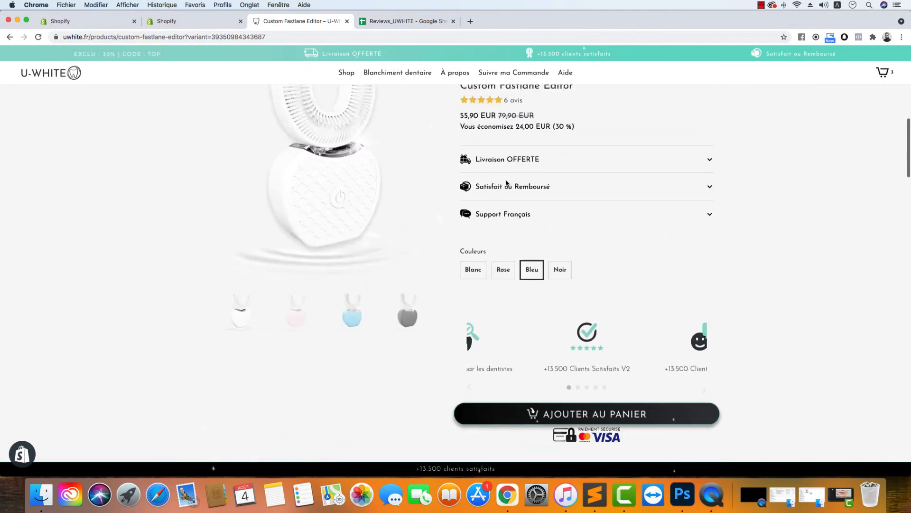
scroll(506, 183, "down", 15)
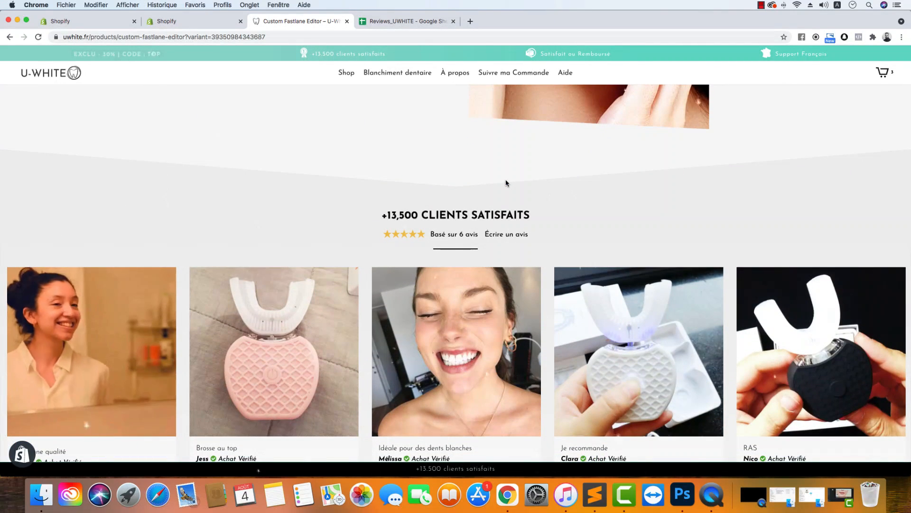
scroll(506, 183, "up", 15)
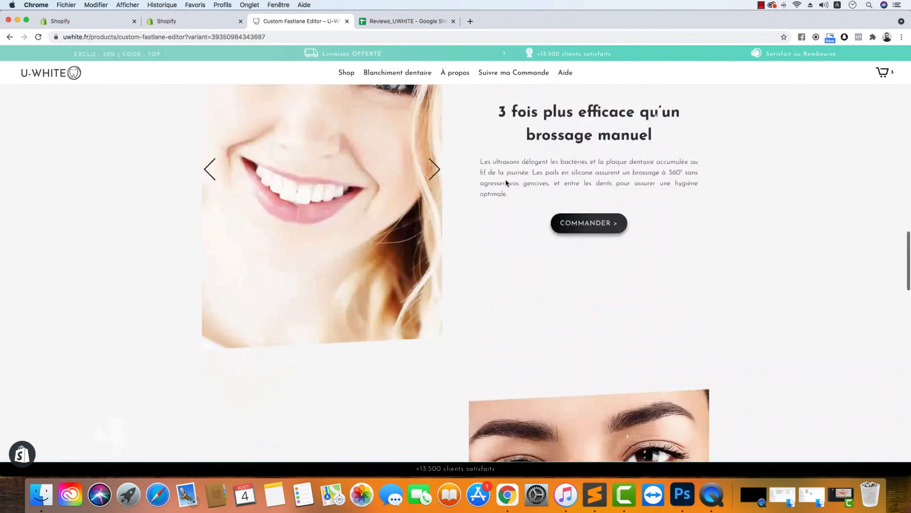
scroll(506, 183, "down", 15)
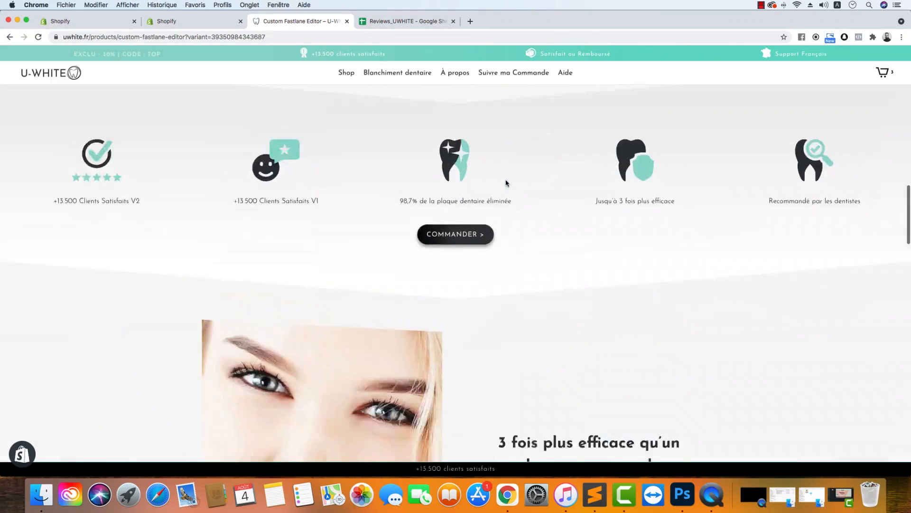
scroll(506, 180, "up", 15)
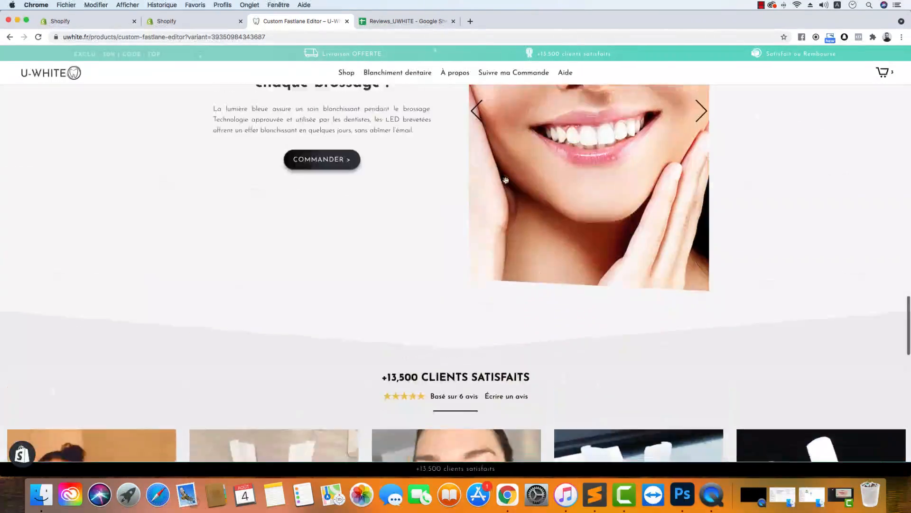
scroll(506, 183, "down", 1)
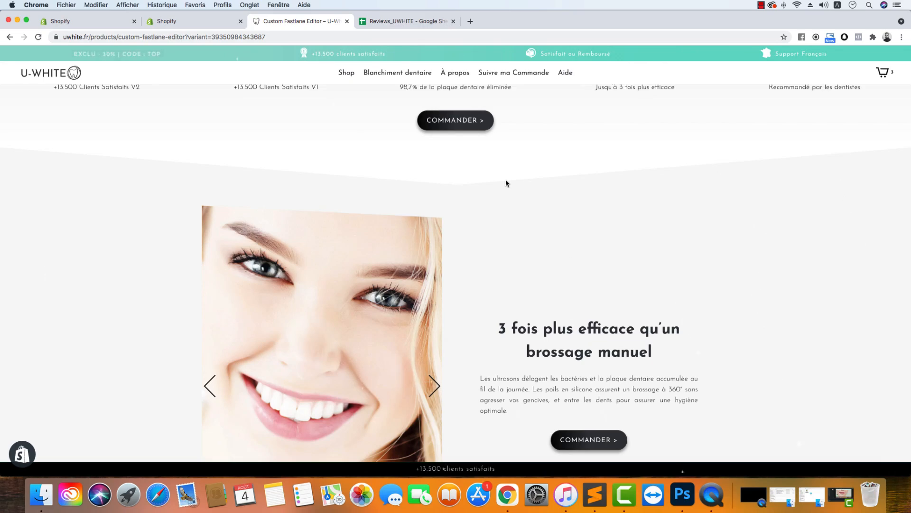
scroll(490, 208, "up", 12)
scroll(490, 208, "down", 20)
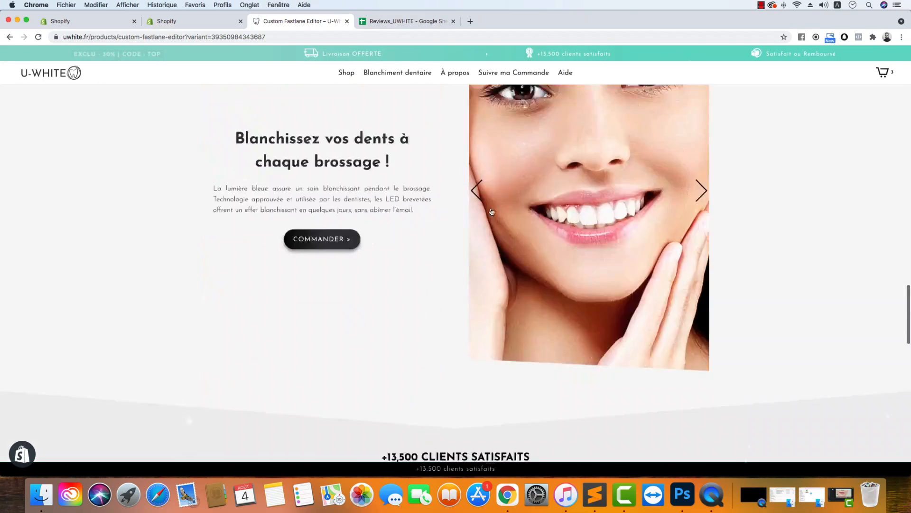
scroll(490, 212, "up", 5)
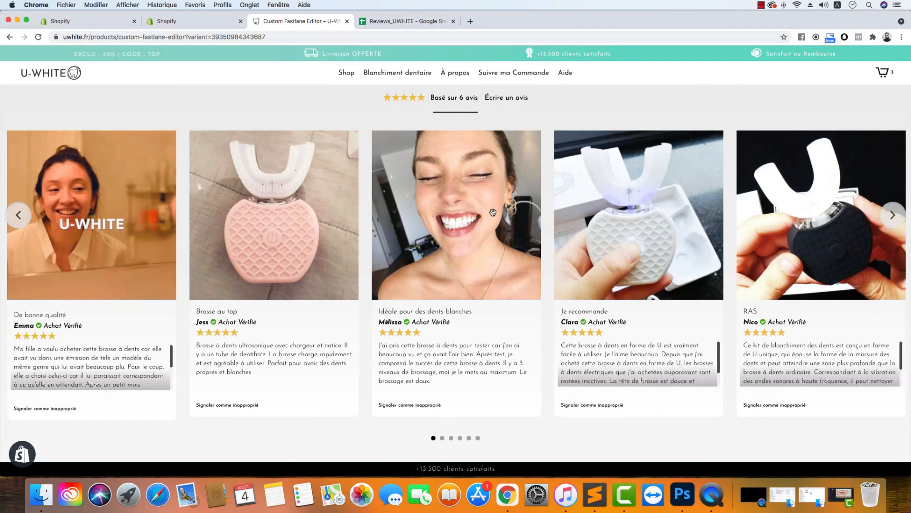
Compare the star rating under the product title with the rating line of the product page's customer reviews section
scroll(493, 213, "up", 15)
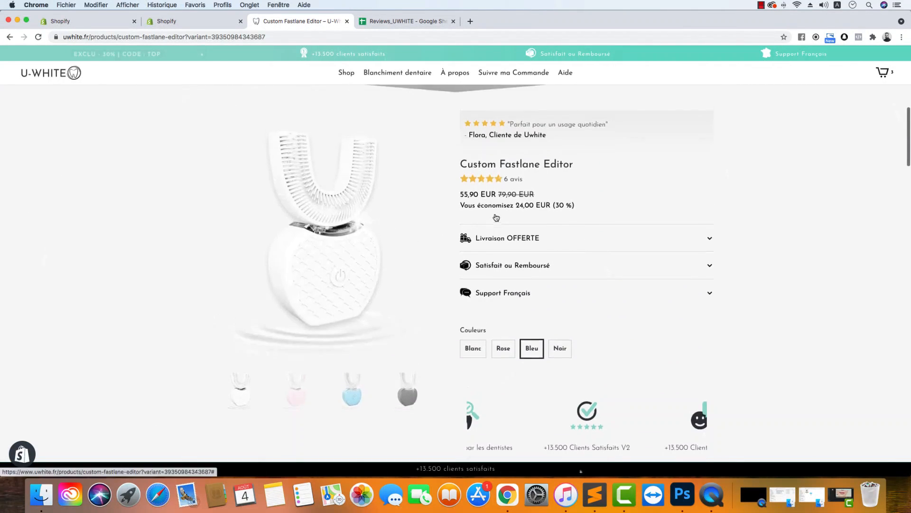
scroll(507, 186, "down", 8)
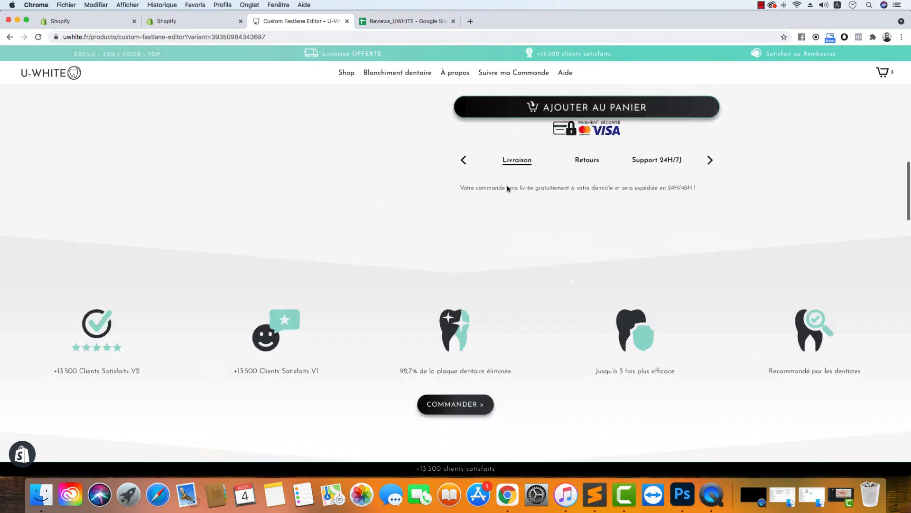
scroll(507, 188, "down", 6)
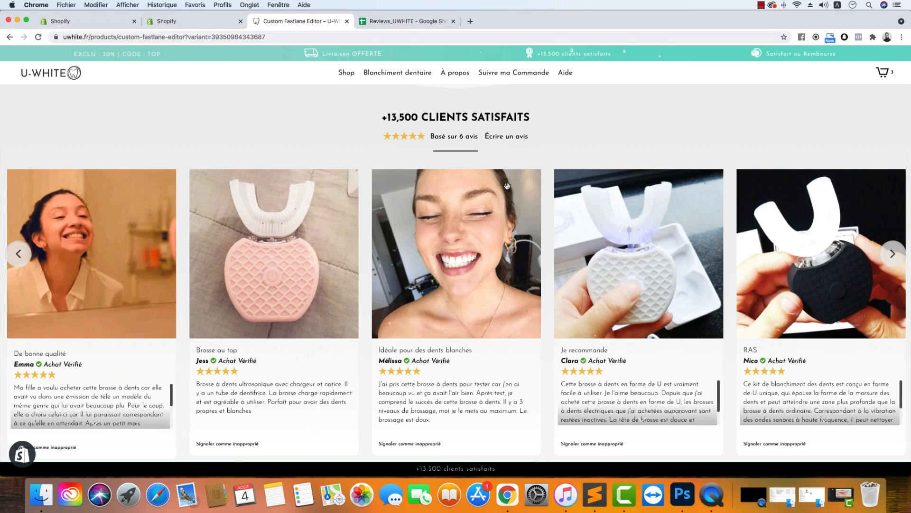
scroll(469, 233, "down", 10)
scroll(471, 232, "up", 12)
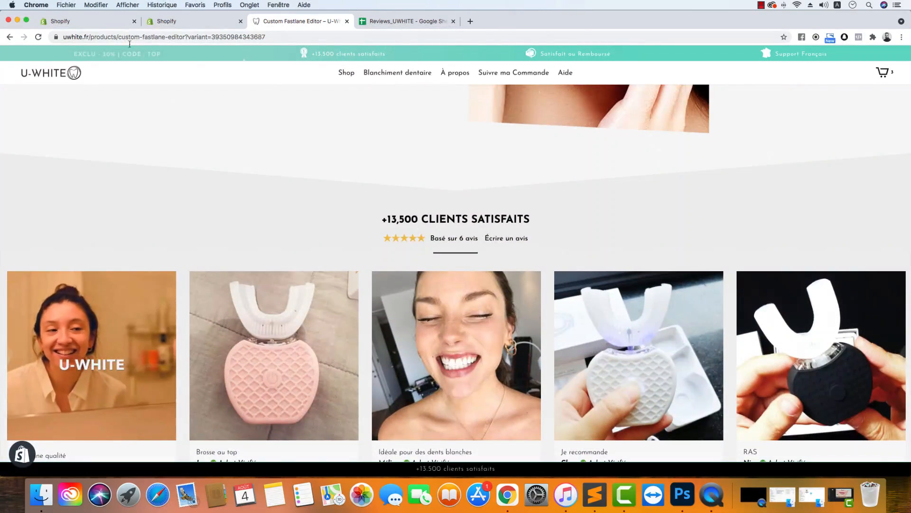
Switch to the Fastlane Editor in the Shopify admin and open the advanced customization of the Reviews Slider "Product Reviews App"
left_click(83, 21)
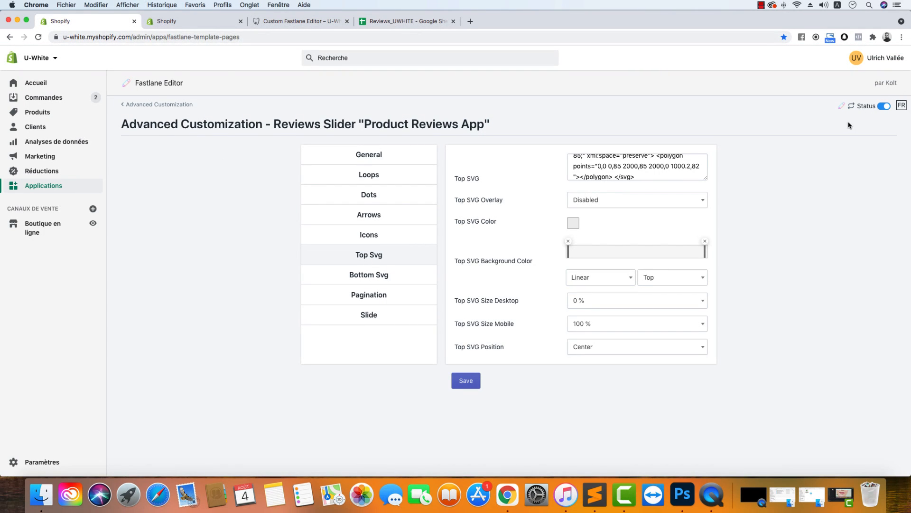
left_click(841, 108)
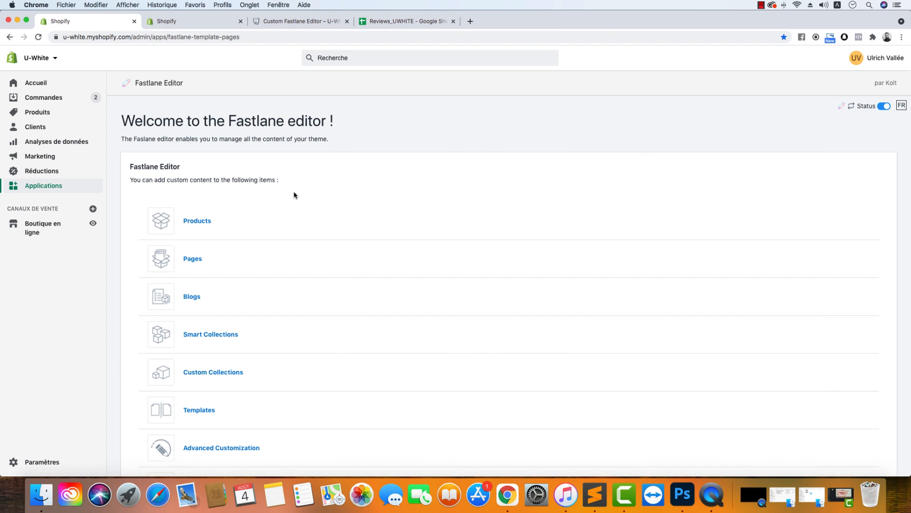
scroll(291, 194, "down", 5)
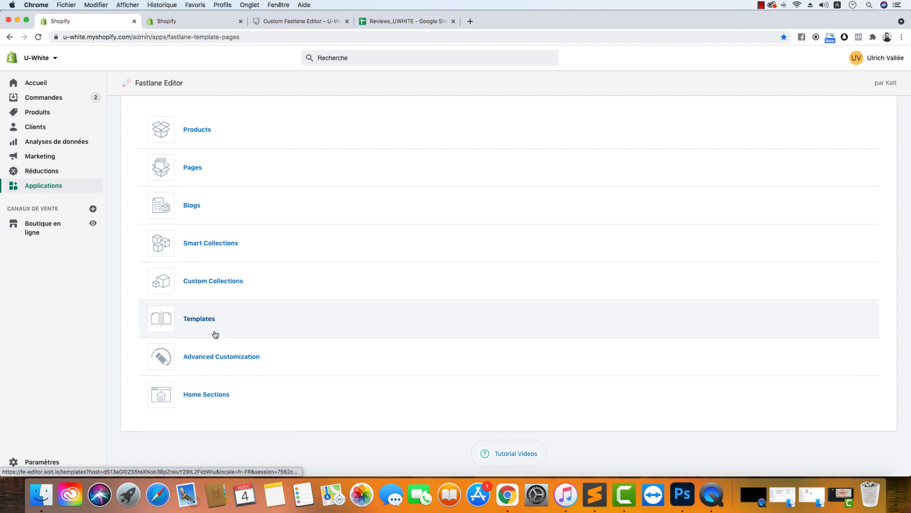
left_click(212, 359)
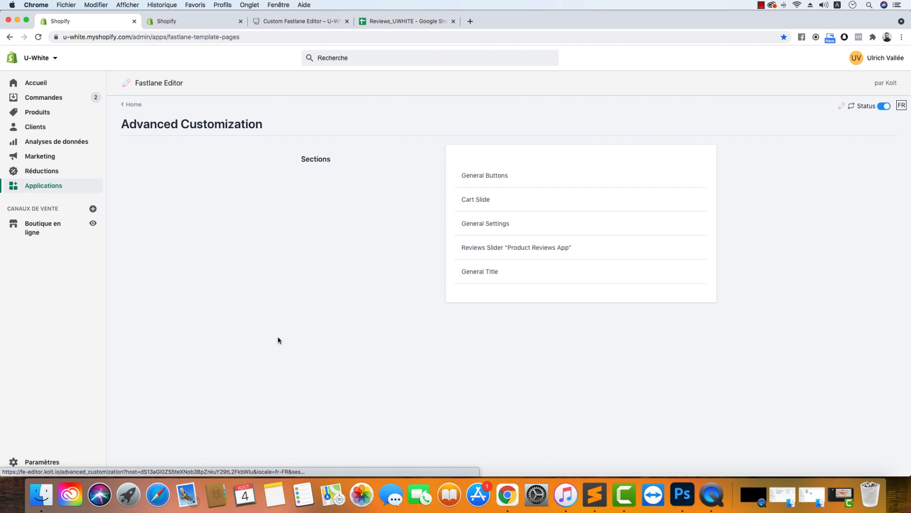
left_click(478, 249)
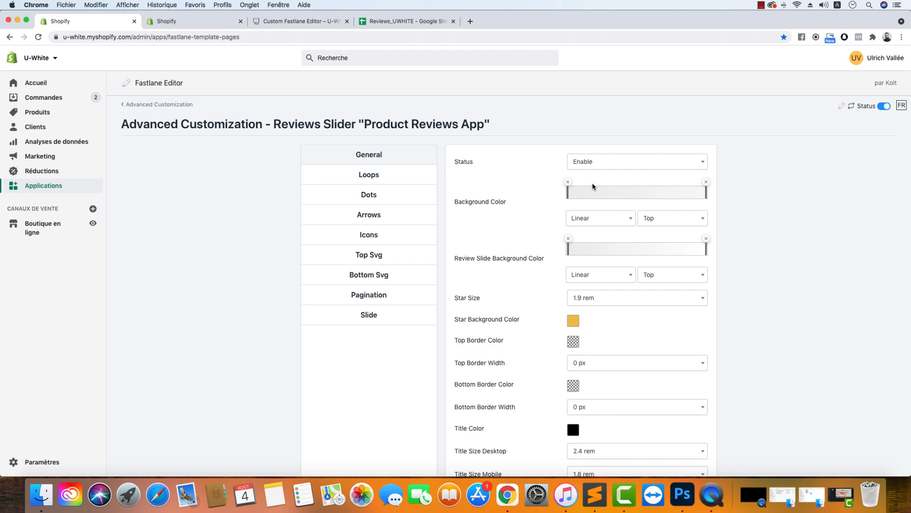
Check the reviews carousel on the U-White product page, and return to the Reviews Slider's general settings
left_click(296, 21)
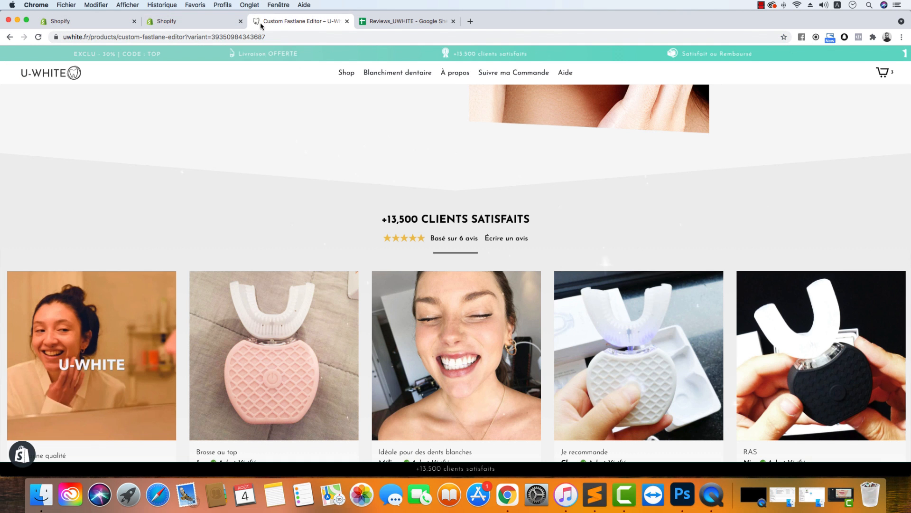
scroll(361, 248, "down", 5)
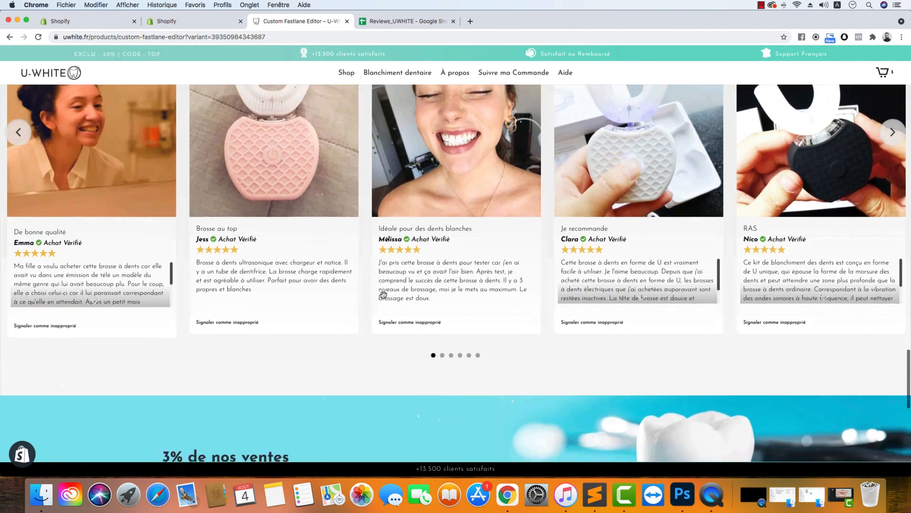
scroll(341, 83, "up", 5)
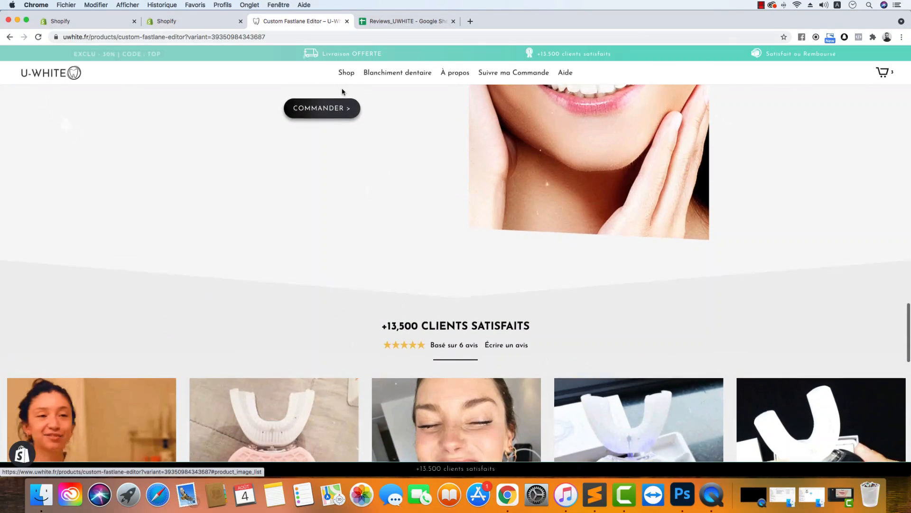
left_click(182, 24)
left_click(109, 22)
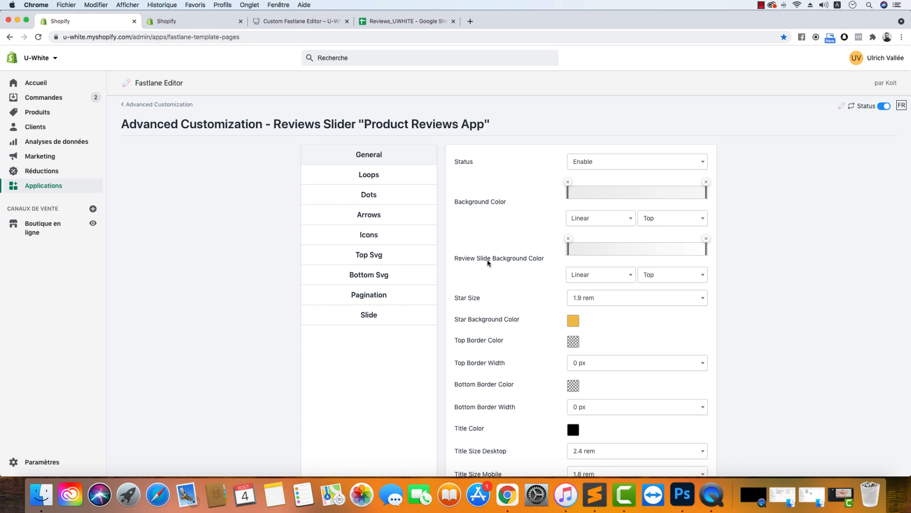
Compare the Reviews Slider's general settings with the background, review cards and pagination dots on the product page
scroll(493, 263, "down", 1)
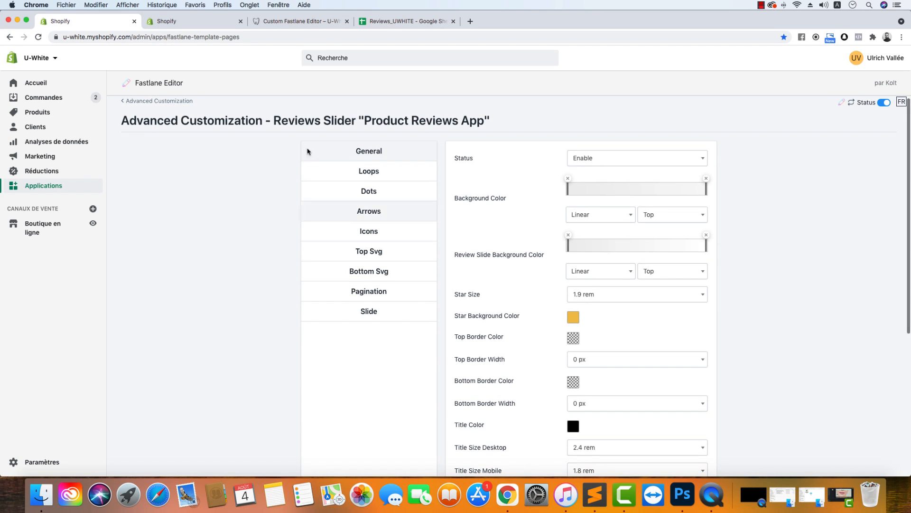
left_click(300, 21)
scroll(336, 259, "down", 10)
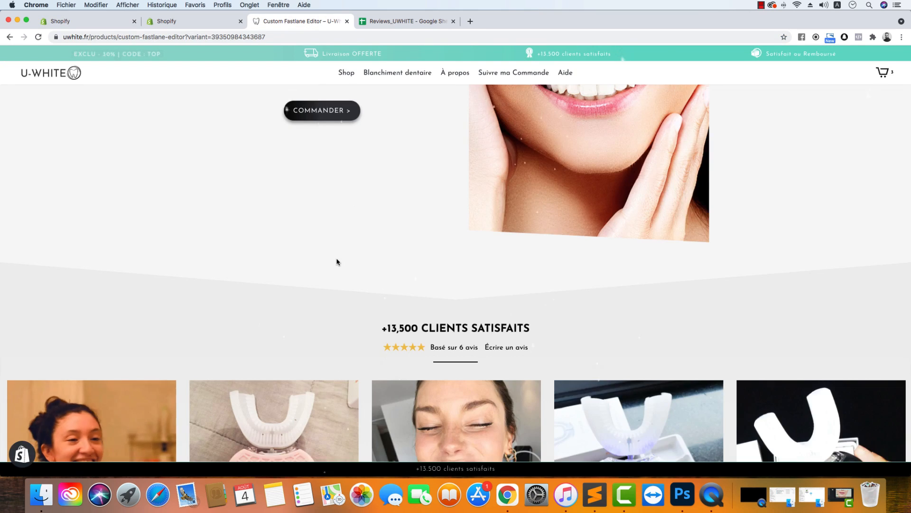
scroll(337, 259, "up", 3)
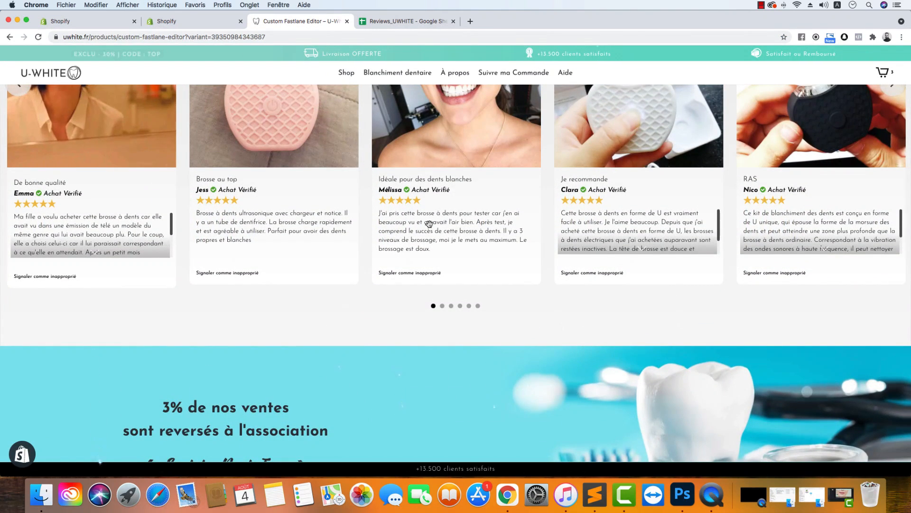
scroll(428, 223, "down", 1)
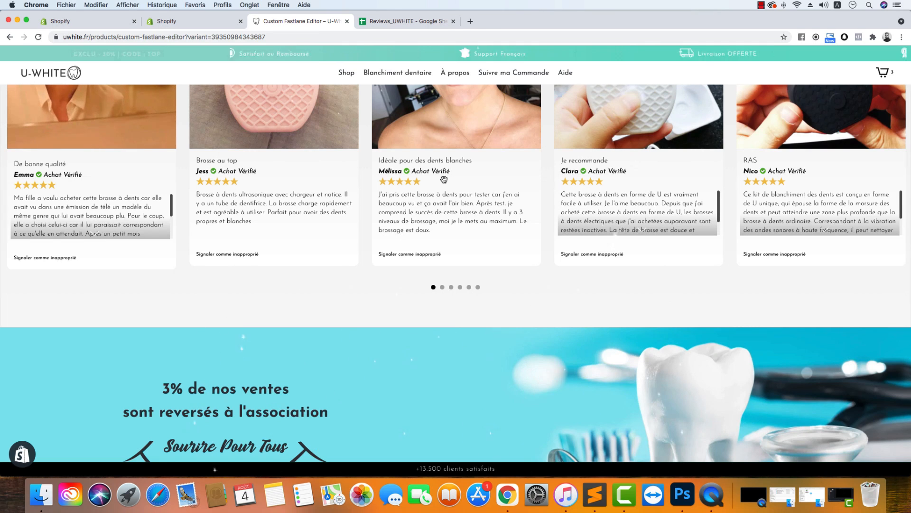
Examine the star ratings and review card backgrounds in the product page's reviews carousel, and return to the Reviews Slider's general settings
scroll(407, 255, "up", 5)
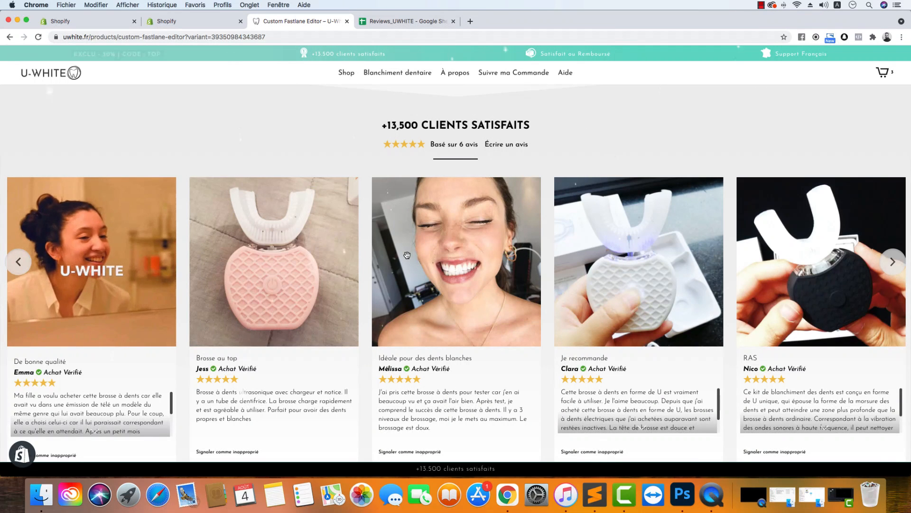
scroll(407, 256, "down", 3)
scroll(407, 256, "down", 1)
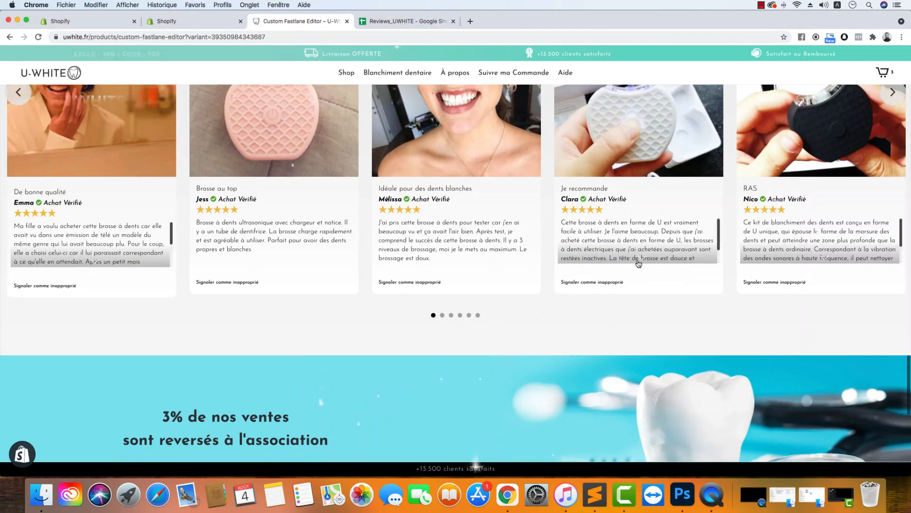
scroll(636, 260, "down", 2)
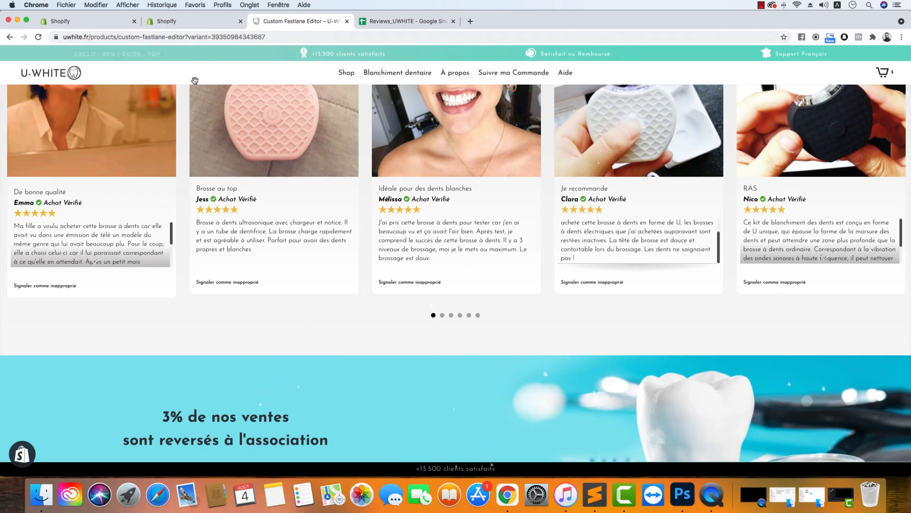
scroll(172, 99, "up", 3)
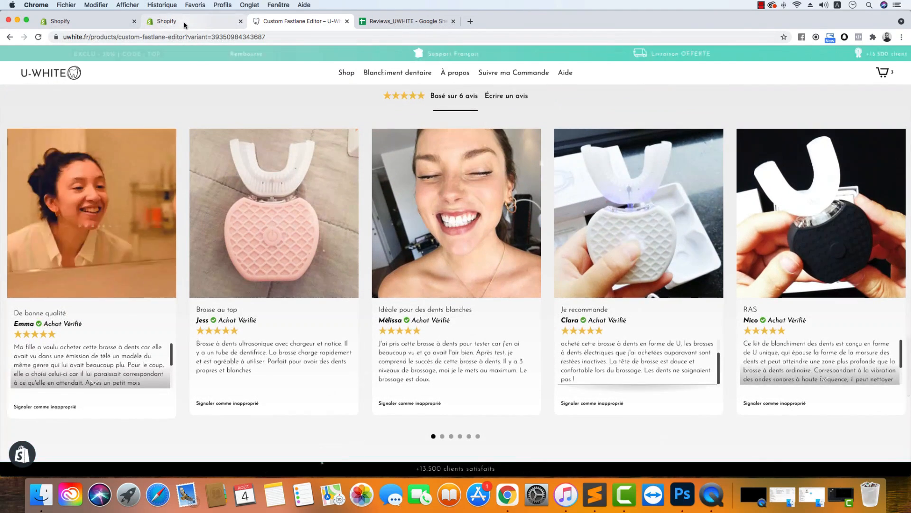
left_click(181, 22)
left_click(102, 22)
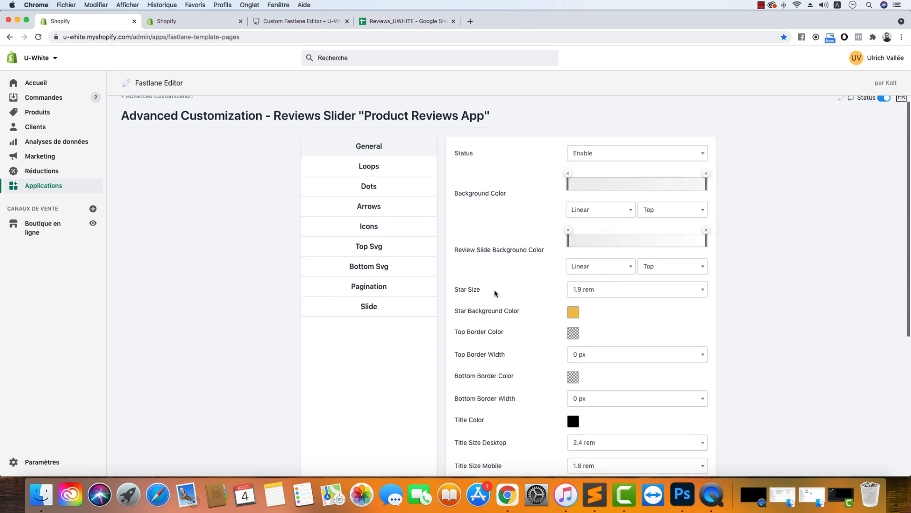
Compare the star and border settings in the general settings with the edges of the reviews section on the product page
scroll(593, 257, "down", 2)
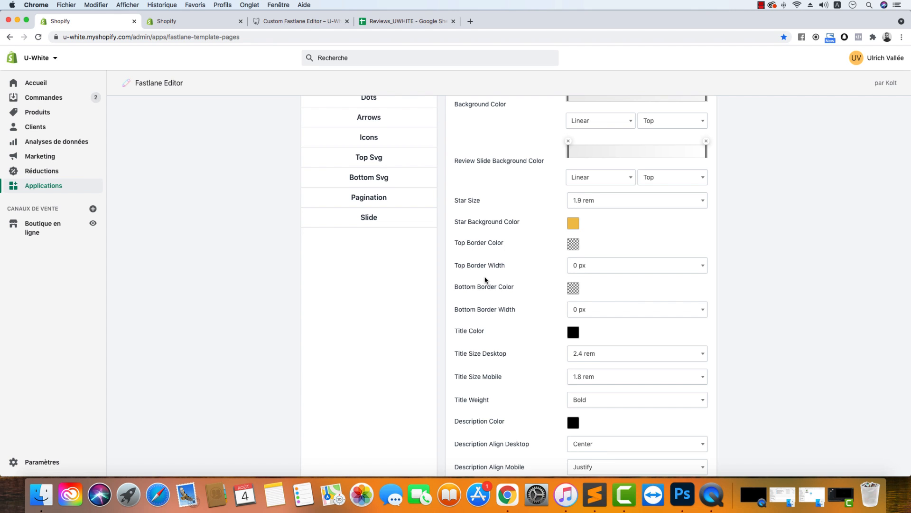
scroll(485, 280, "down", 3)
scroll(489, 279, "up", 1)
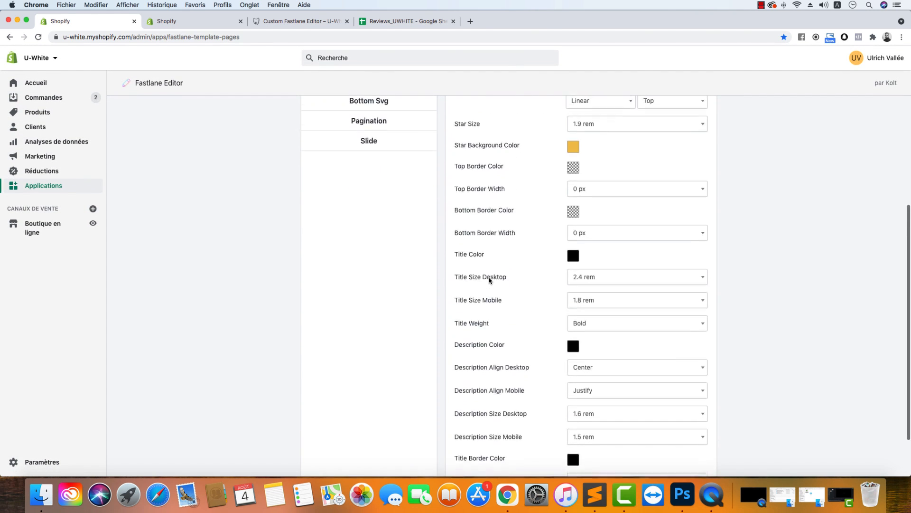
scroll(489, 280, "up", 2)
left_click(297, 21)
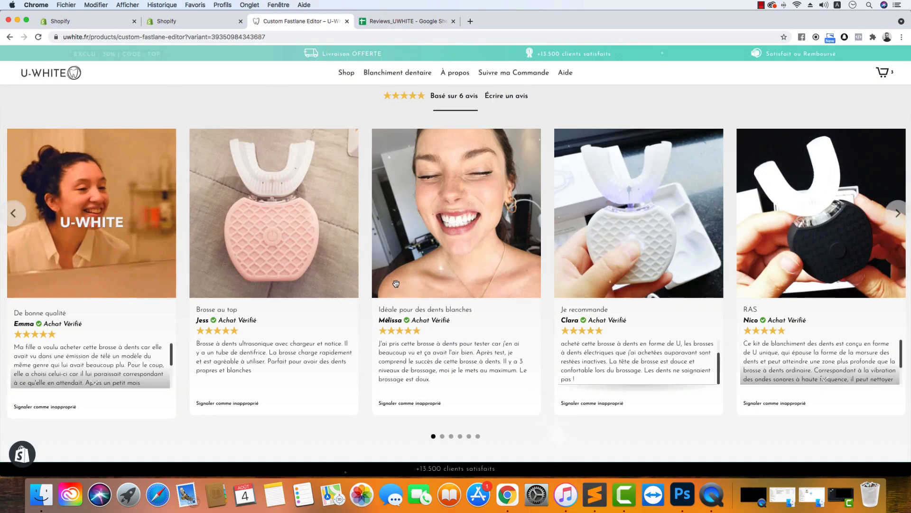
scroll(395, 284, "up", 3)
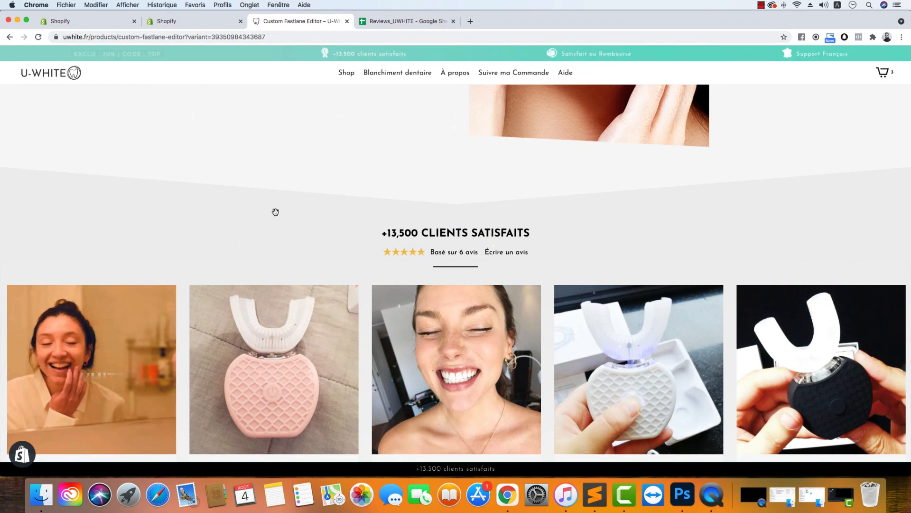
left_click(61, 21)
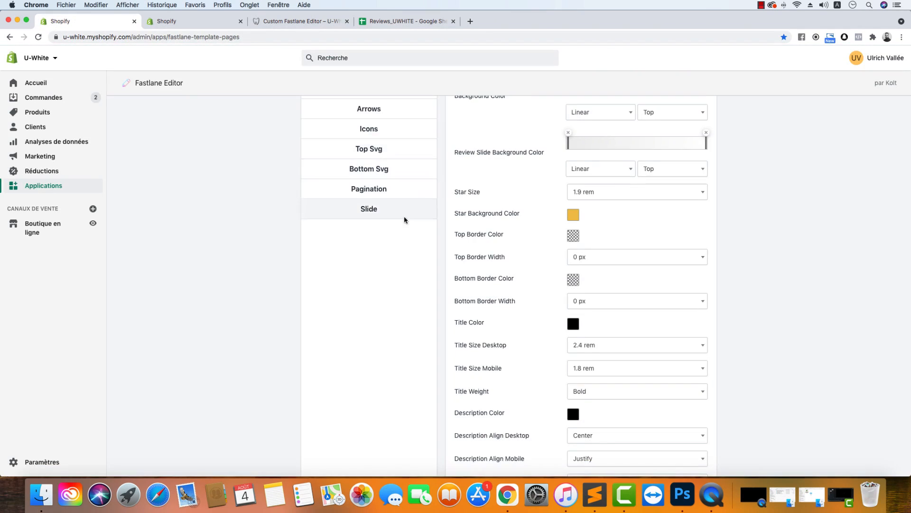
Review the title, description and title border settings in the Reviews Slider's general settings
scroll(406, 233, "up", 2)
scroll(406, 240, "down", 3)
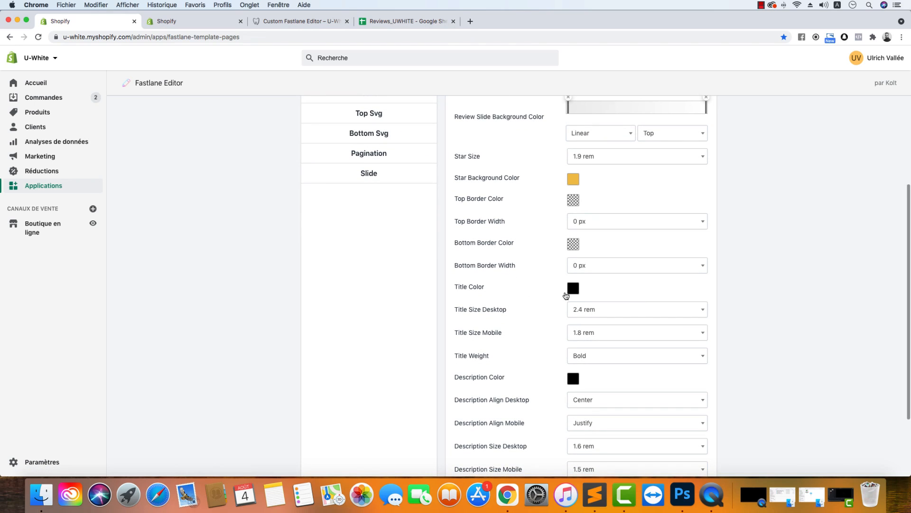
scroll(562, 332, "down", 3)
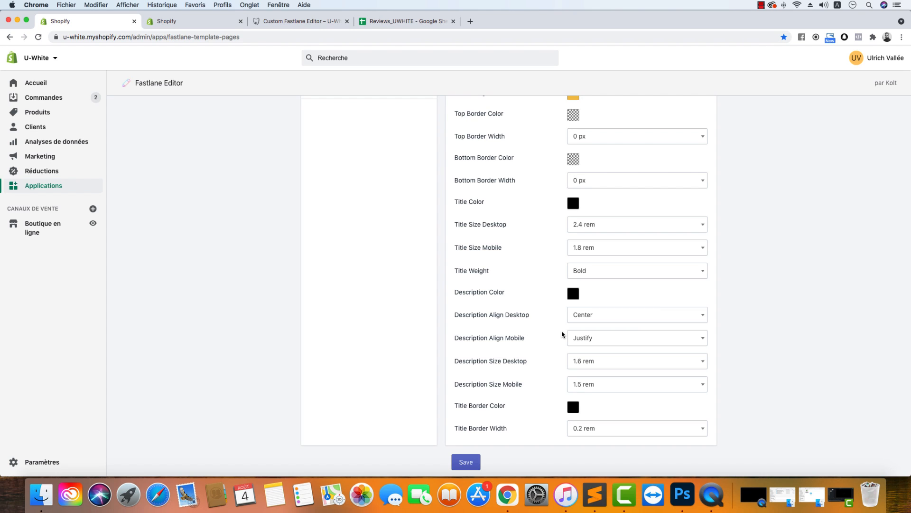
scroll(572, 300, "down", 1)
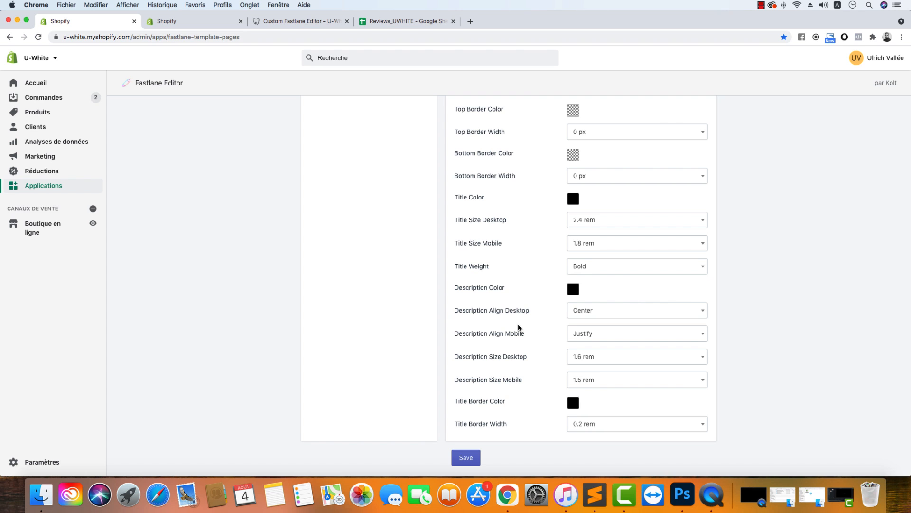
Inspect the heading and review texts of the reviews section on the product page, and return to the Fastlane Editor settings
left_click(301, 21)
scroll(351, 237, "down", 5)
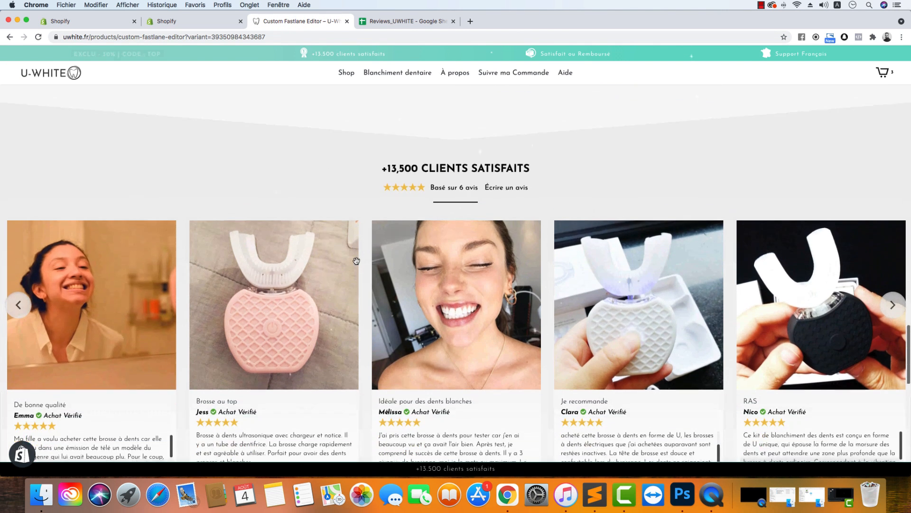
scroll(356, 261, "down", 1)
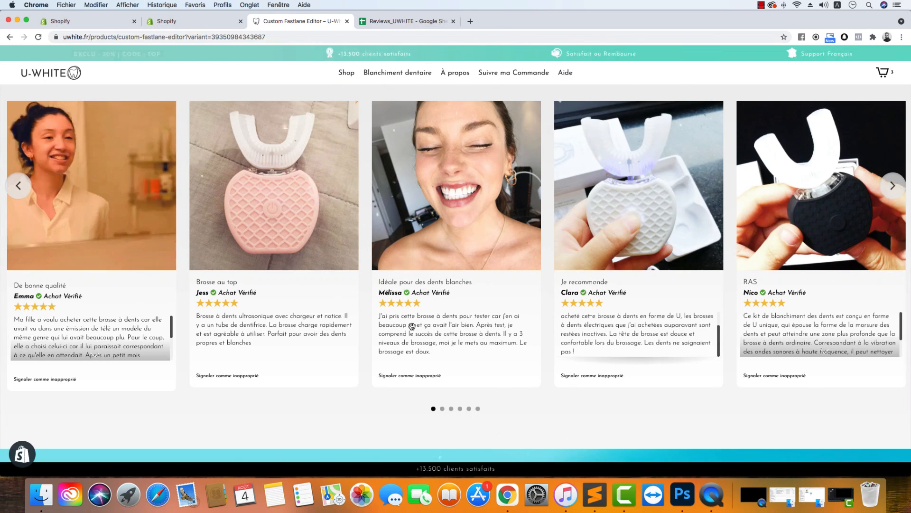
scroll(412, 326, "up", 2)
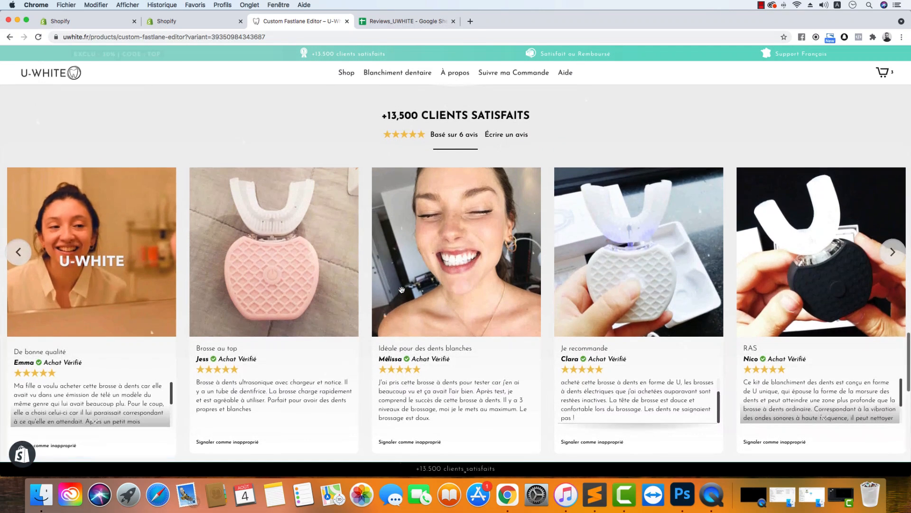
left_click(192, 21)
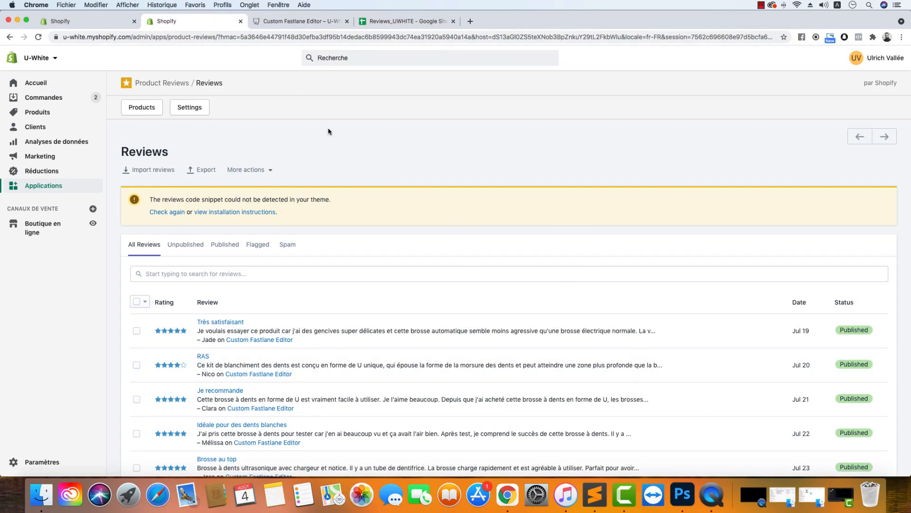
left_click(108, 24)
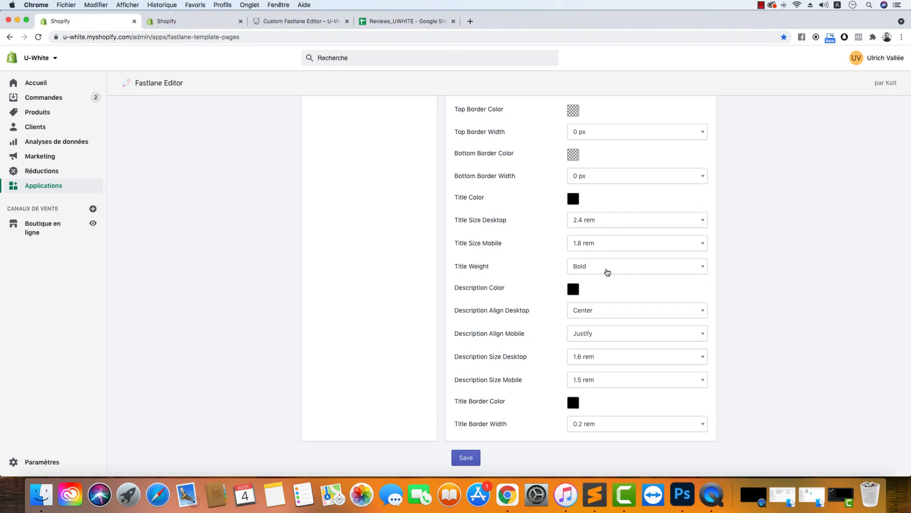
Choose Center for Description Align Desktop and view the available Title Border Width values
left_click(611, 310)
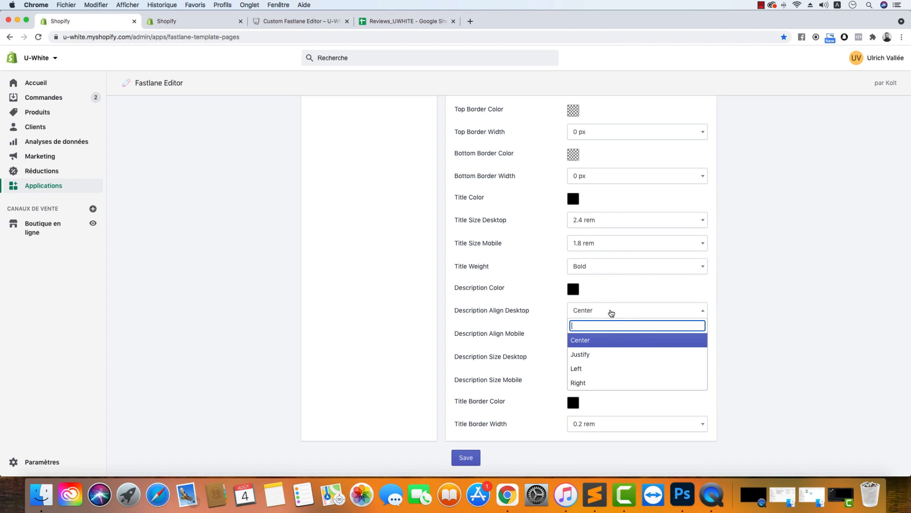
left_click(604, 340)
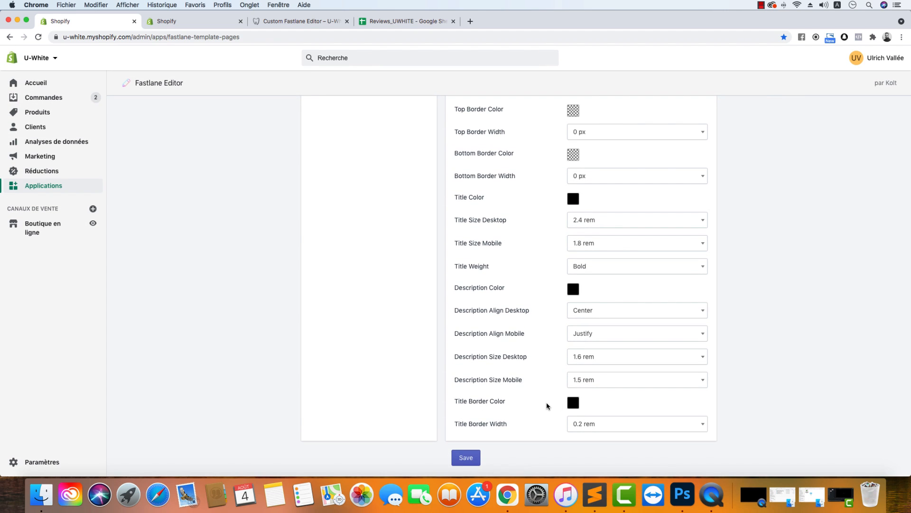
left_click(591, 430)
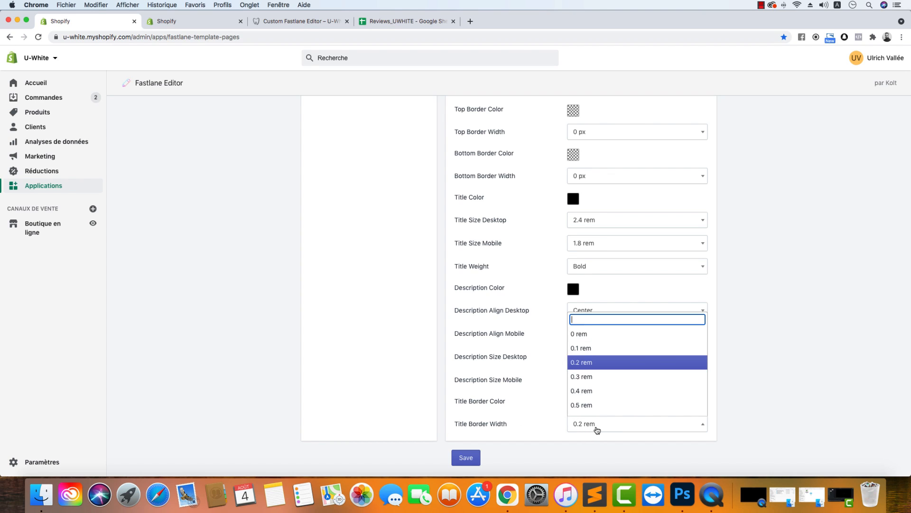
left_click(775, 299)
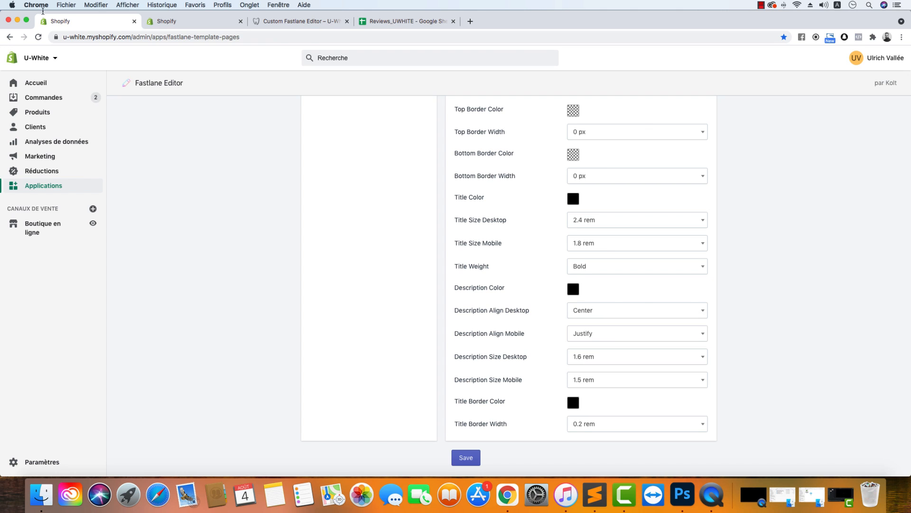
Check the line under the reviews heading on the product page, and open the Reviews Slider's Loops settings in the Fastlane Editor
left_click(285, 22)
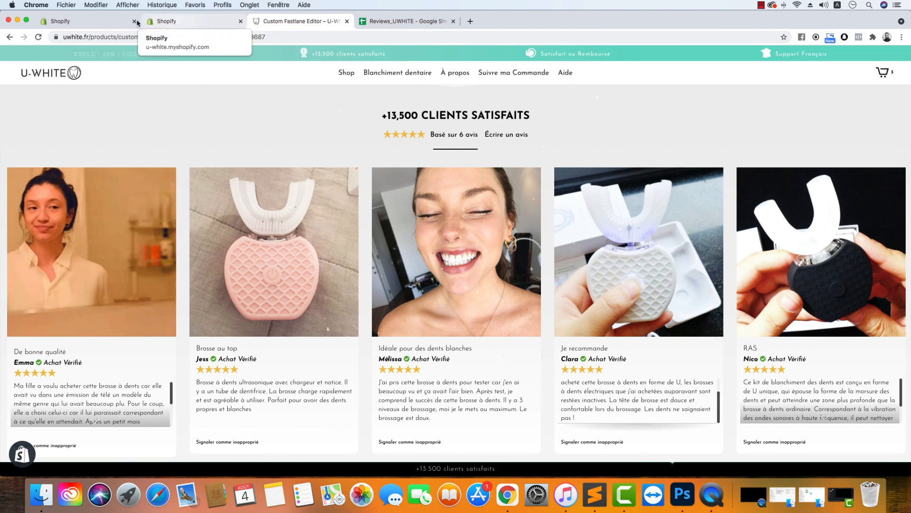
left_click(180, 23)
left_click(110, 28)
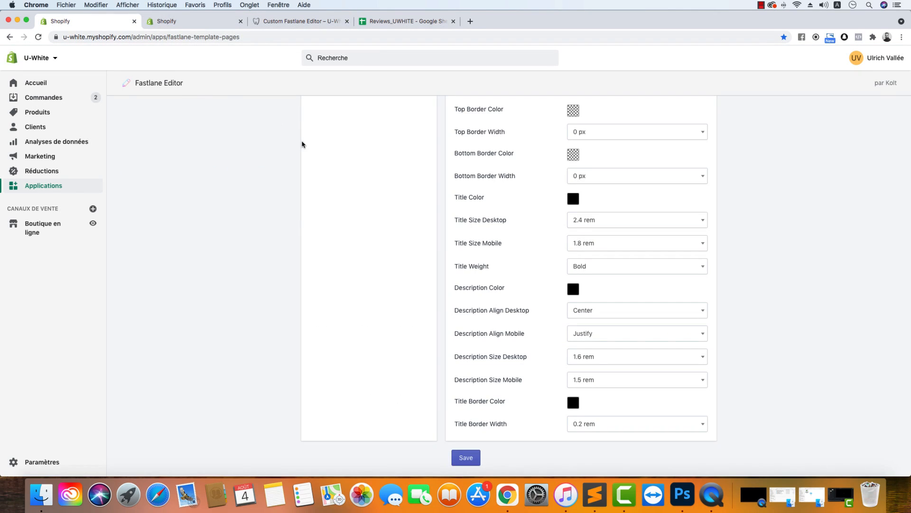
scroll(310, 162, "up", 5)
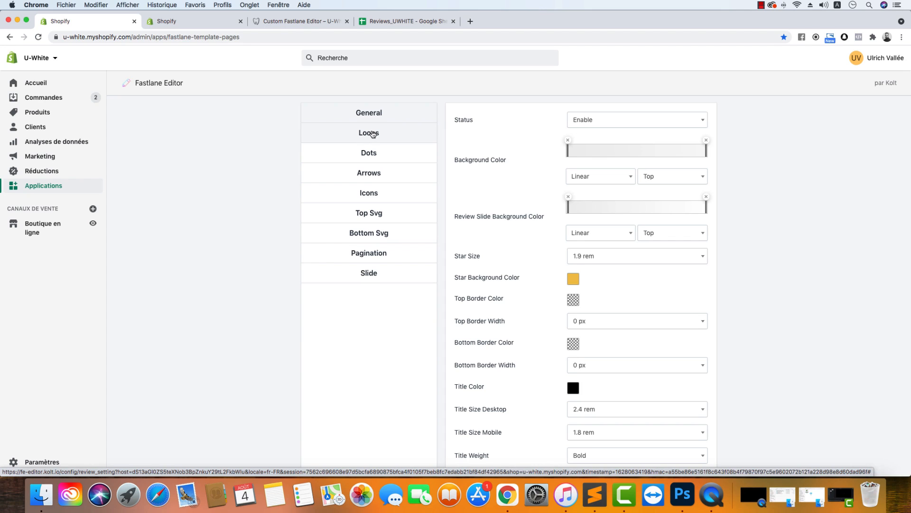
scroll(373, 138, "down", 1)
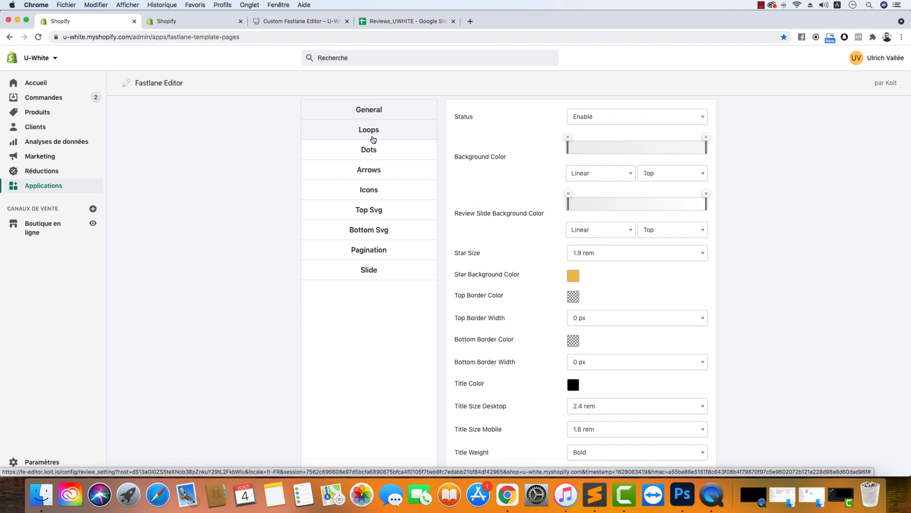
left_click(373, 136)
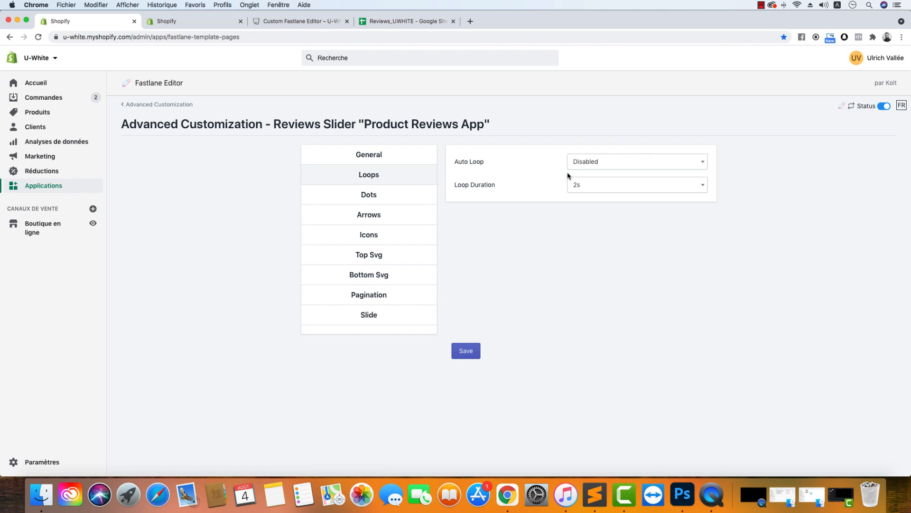
Compare the Dots settings and Slide Option choices with the pagination dots of the product page's reviews carousel
left_click(350, 199)
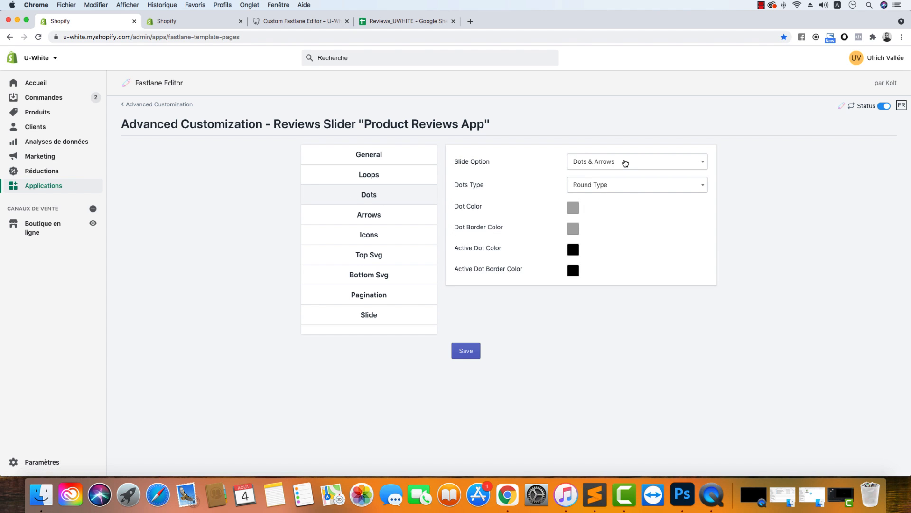
left_click(299, 21)
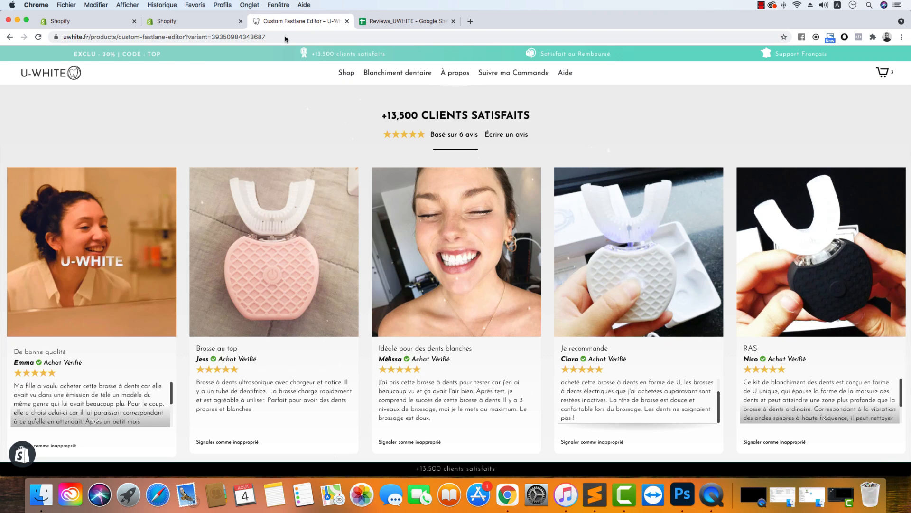
scroll(445, 285, "down", 5)
left_click(444, 316)
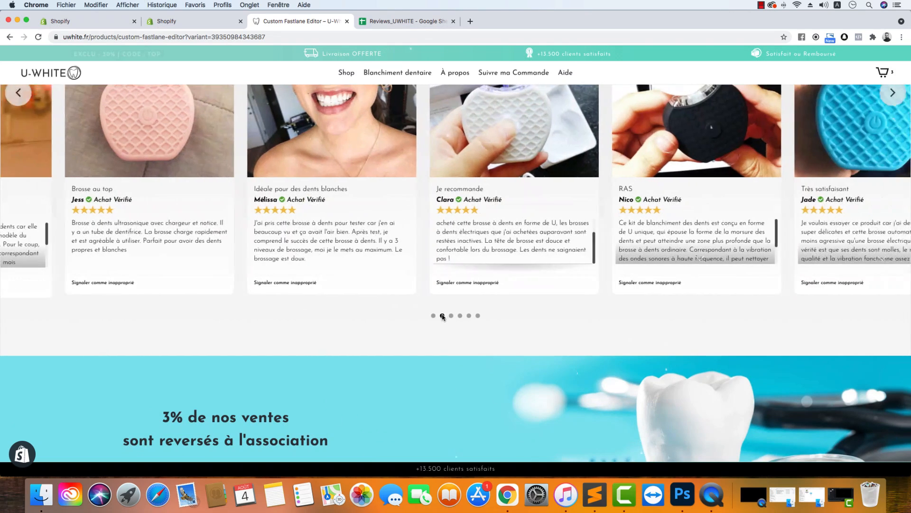
left_click(140, 23)
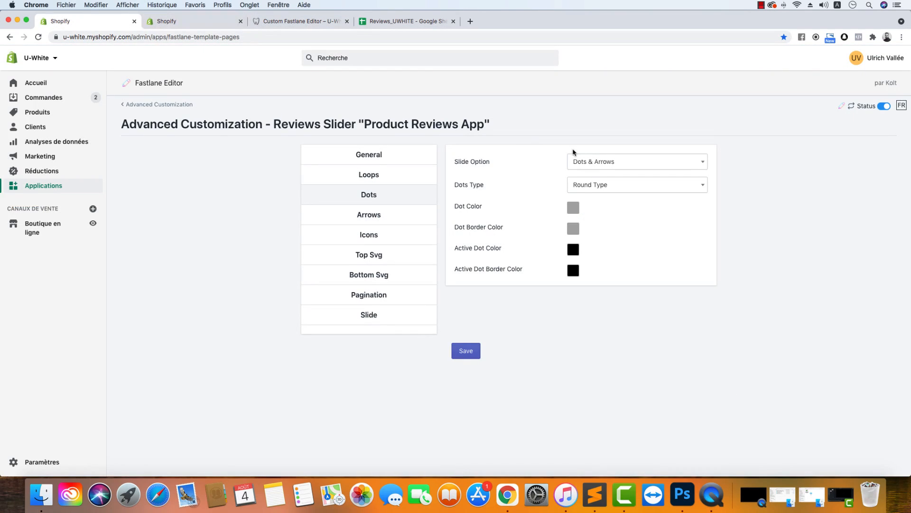
left_click(594, 161)
left_click(759, 207)
View the Arrow Type choices in the Reviews Slider's Arrows settings, and open the Icons settings
left_click(395, 216)
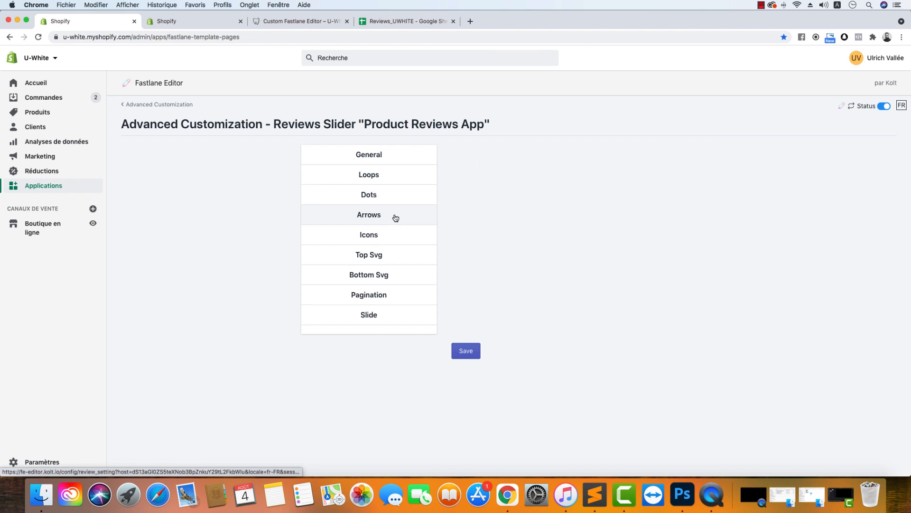
left_click(639, 164)
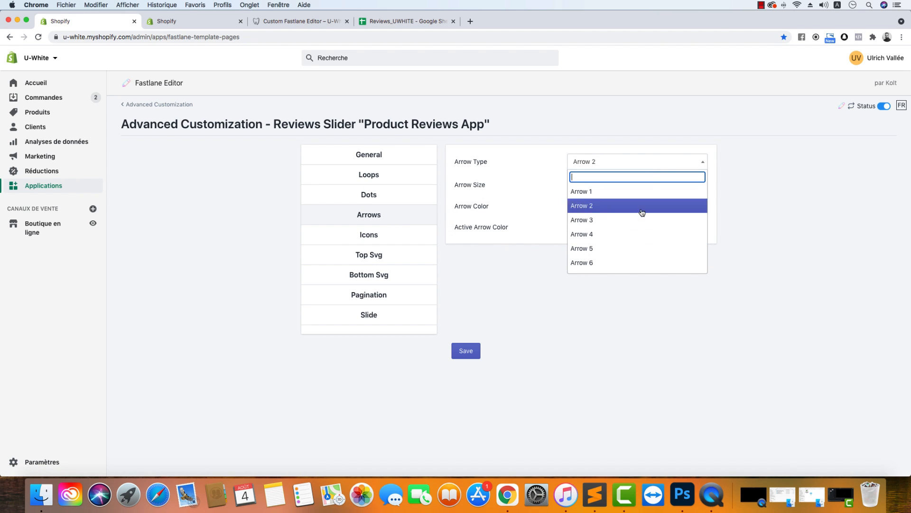
left_click(774, 191)
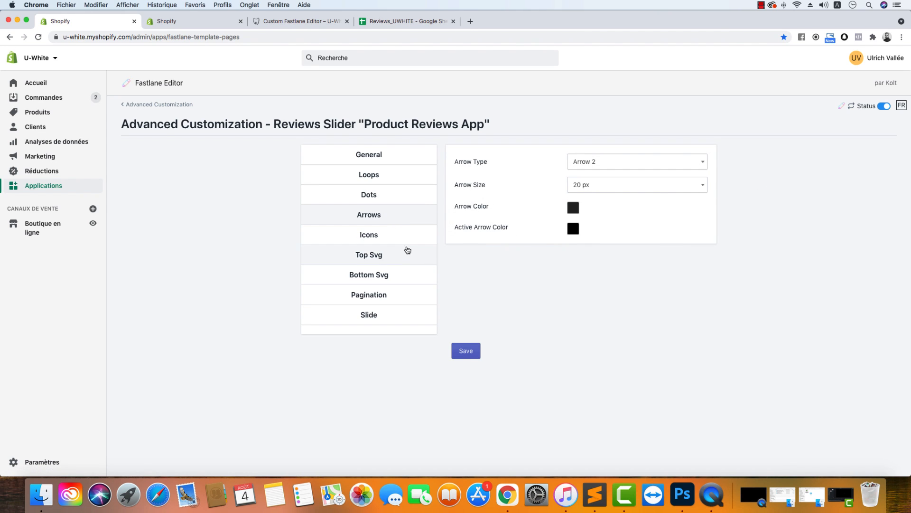
left_click(364, 234)
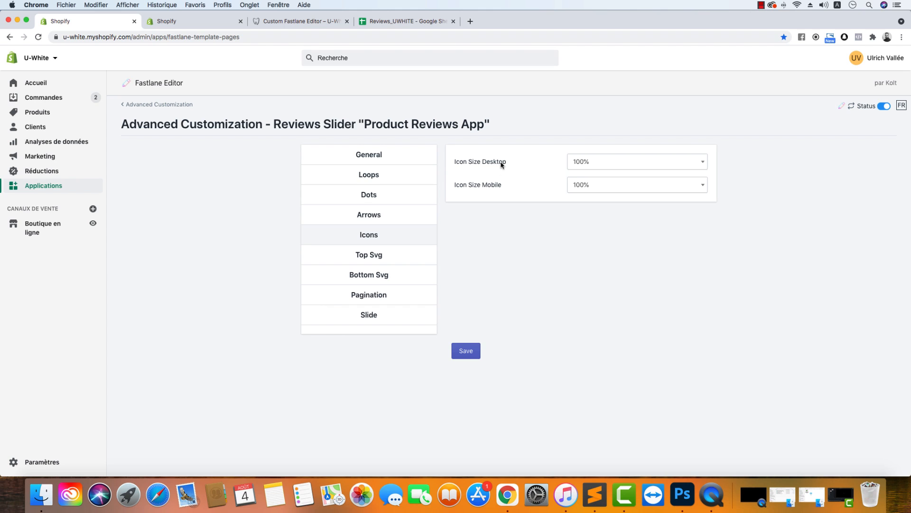
Open the Reviews Slider's Top Svg settings and compare them with the shaped top edge of the product page's reviews section
left_click(374, 262)
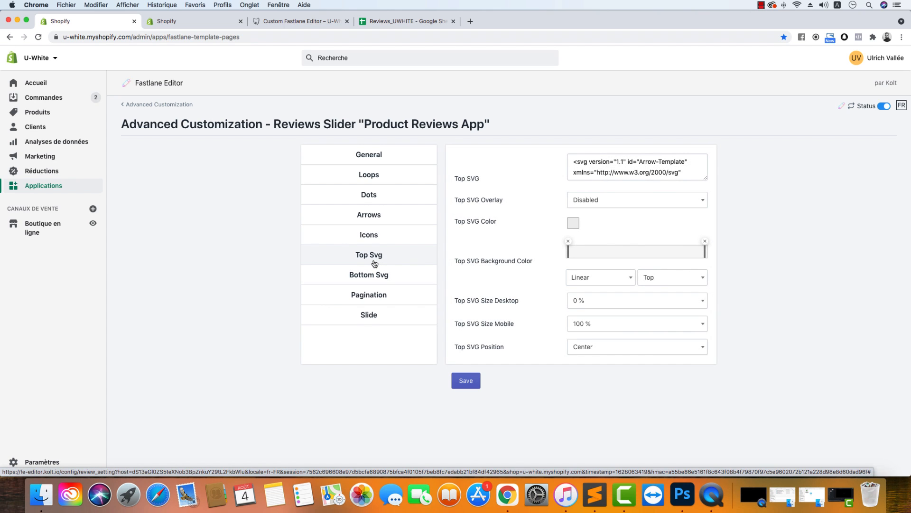
left_click(257, 24)
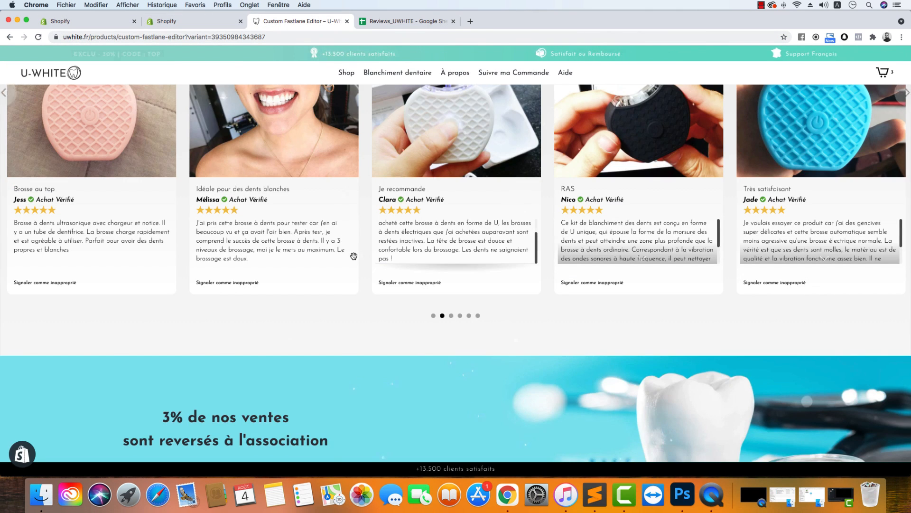
scroll(353, 257, "up", 7)
left_click(95, 26)
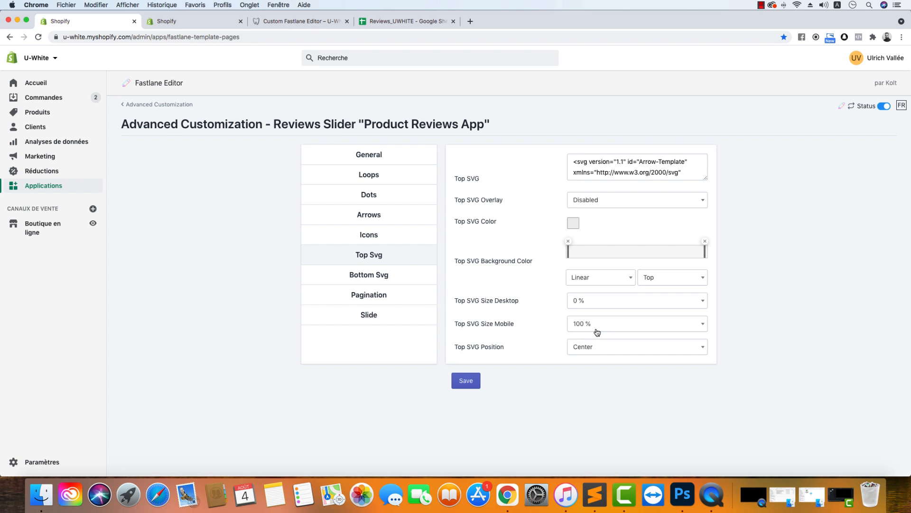
View the Reviews Slider's Bottom Svg and Pagination settings, and examine the title, author and description options under Slide
left_click(378, 279)
left_click(380, 296)
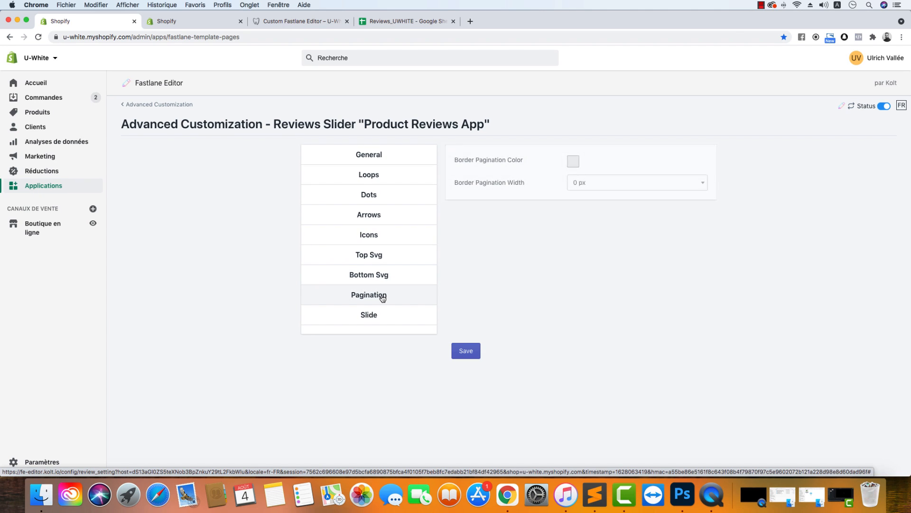
left_click(380, 311)
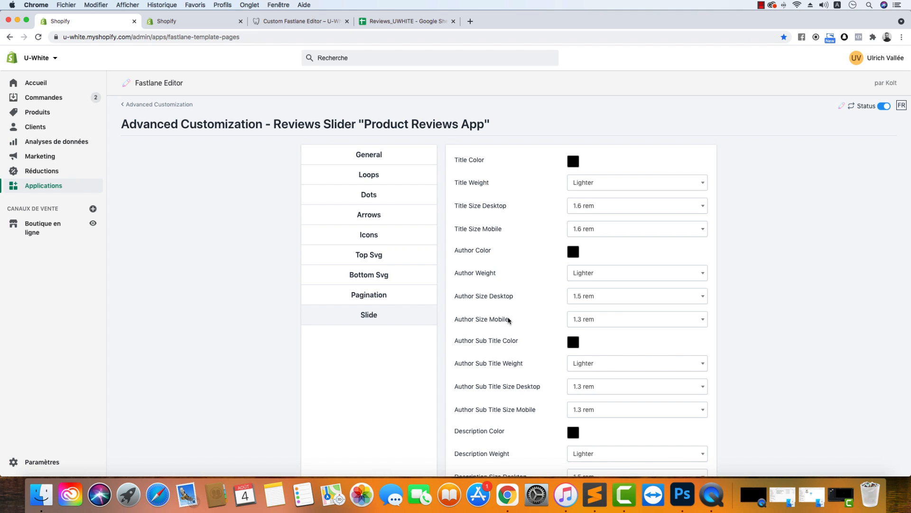
scroll(508, 321, "down", 3)
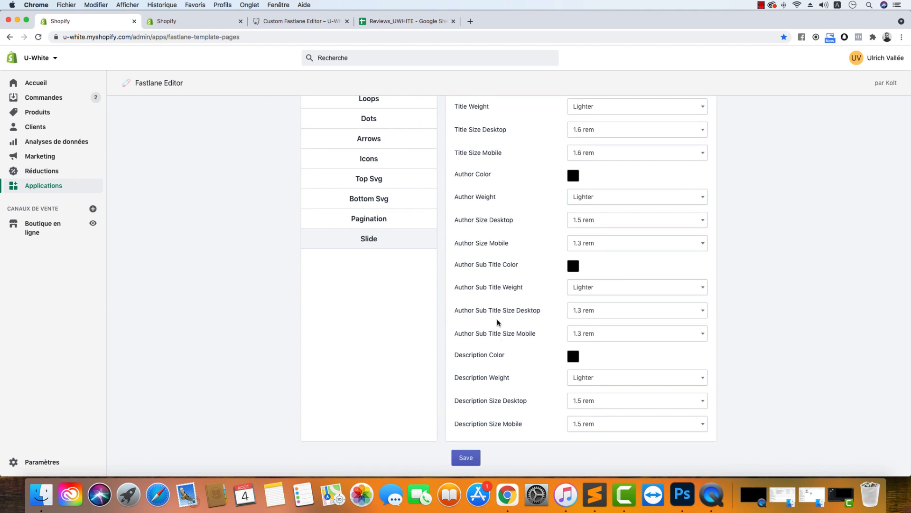
Compare the Slide text settings with the titles, authors and descriptions on the product page's review cards
left_click(254, 23)
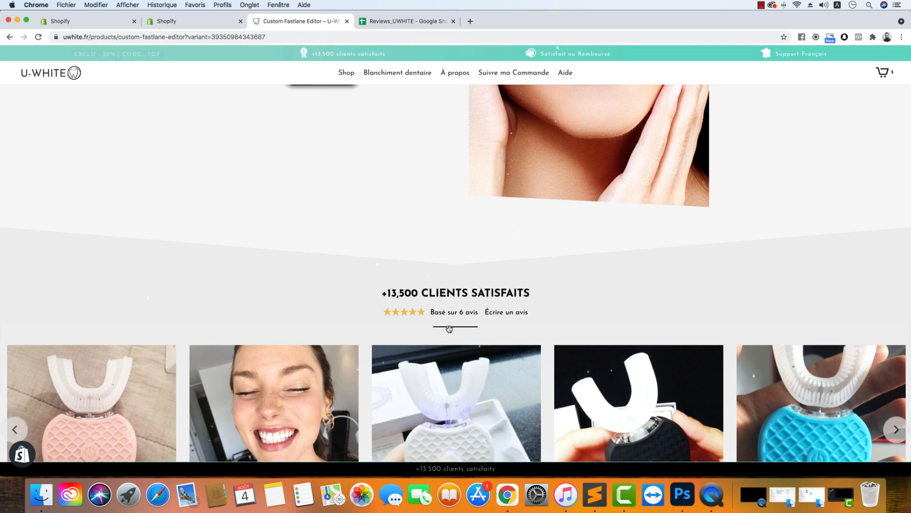
scroll(449, 329, "down", 5)
scroll(451, 284, "down", 3)
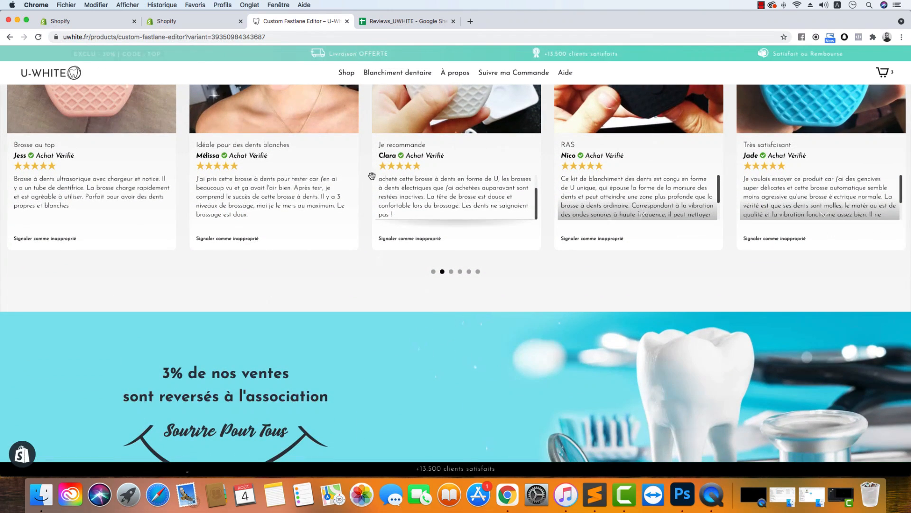
left_click(192, 21)
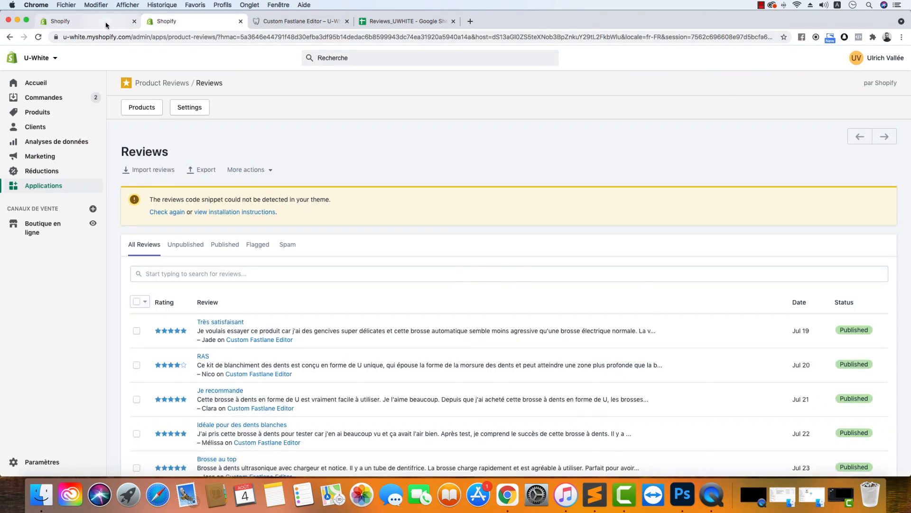
left_click(119, 22)
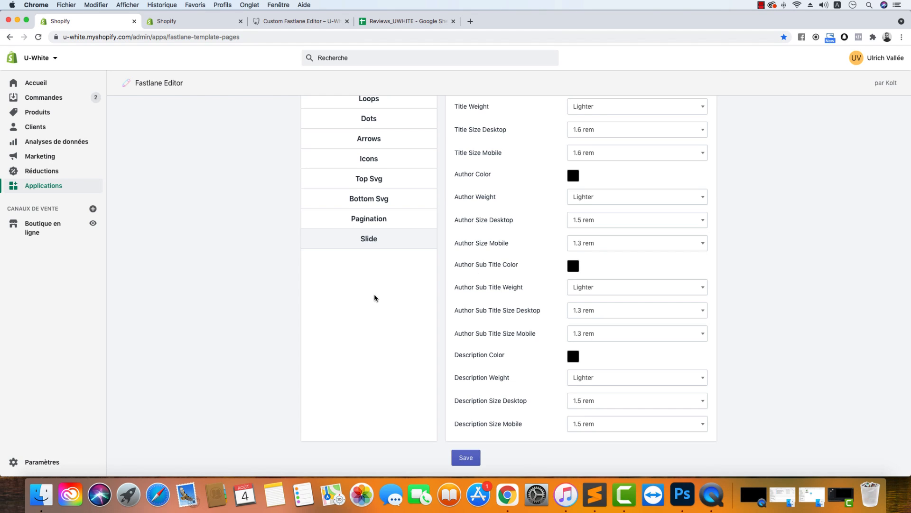
scroll(376, 296, "up", 2)
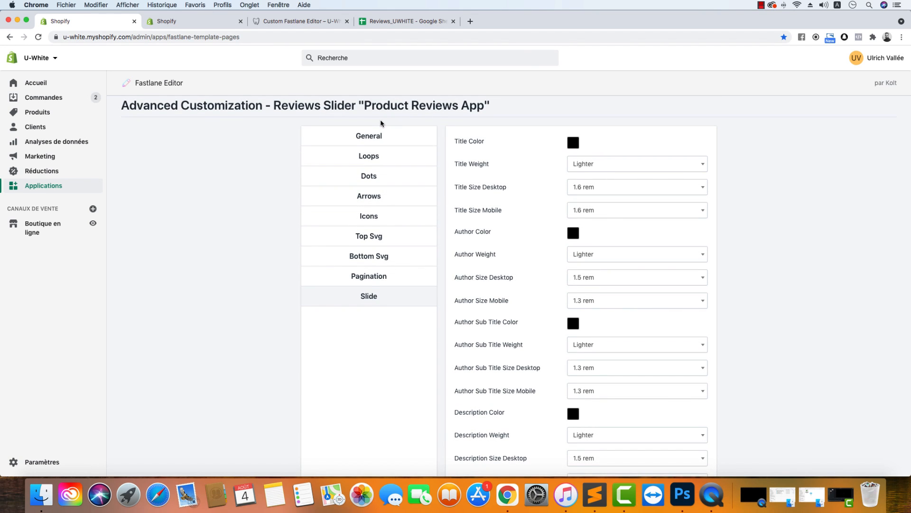
left_click(314, 21)
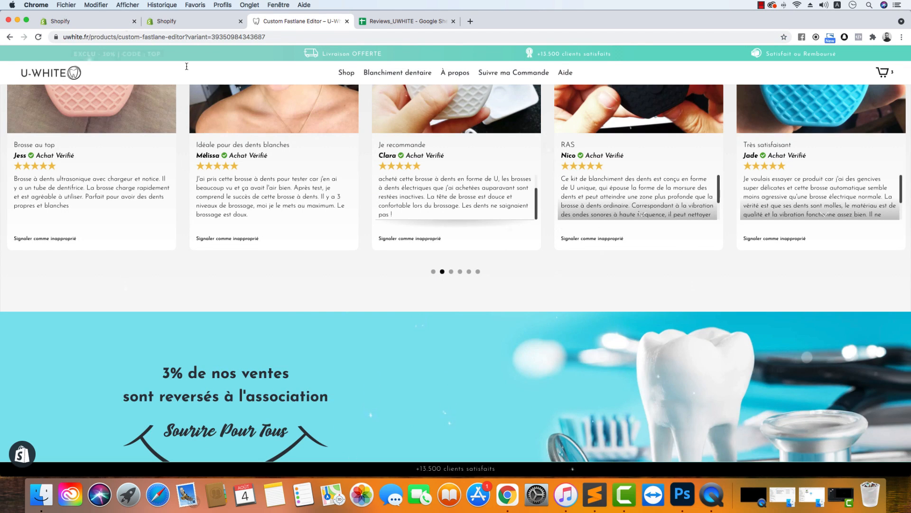
left_click(77, 19)
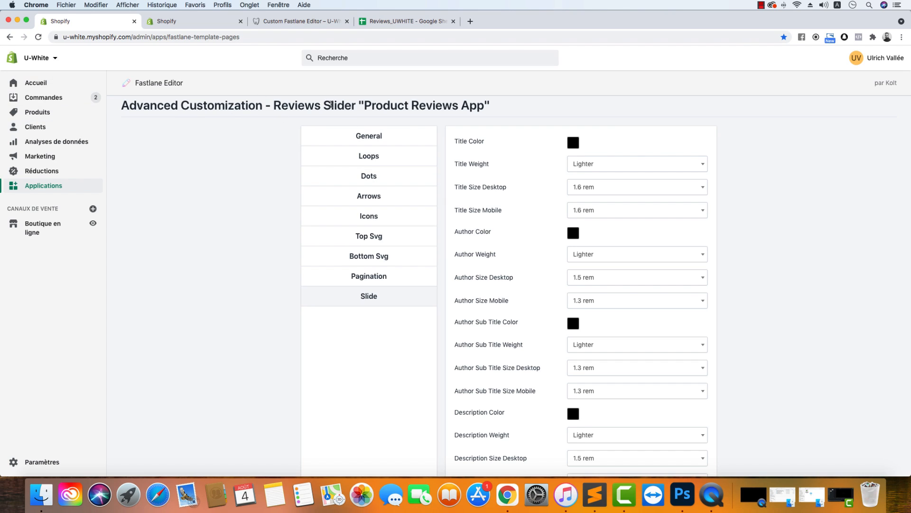
Open General Settings in the Advanced Customization sections and view its Review Slide options
scroll(614, 159, "up", 2)
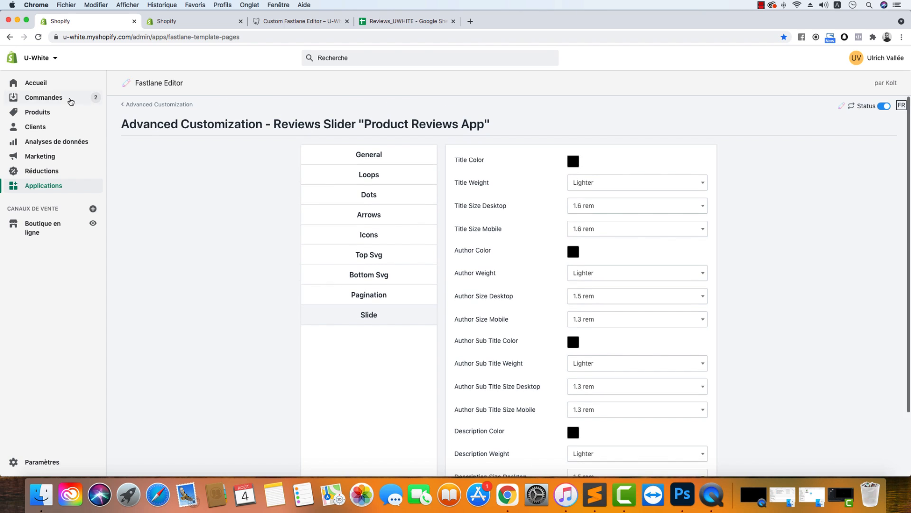
left_click(213, 107)
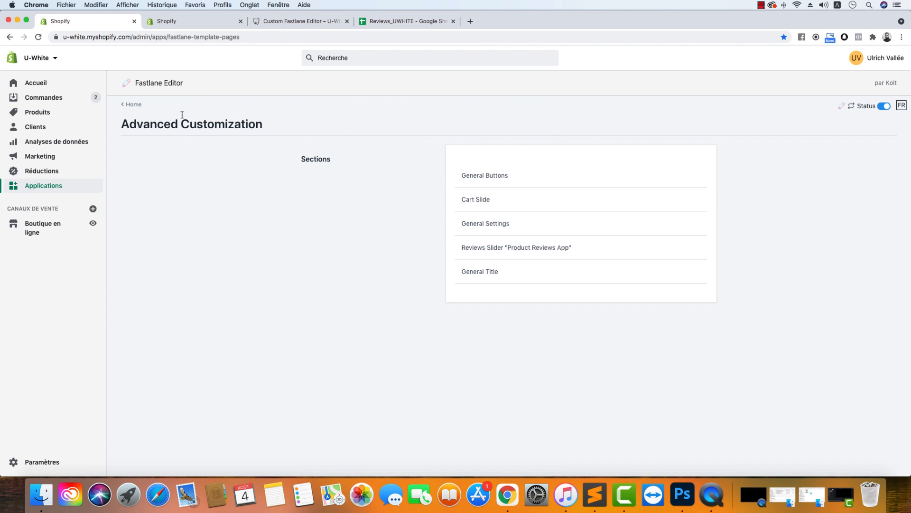
left_click(489, 224)
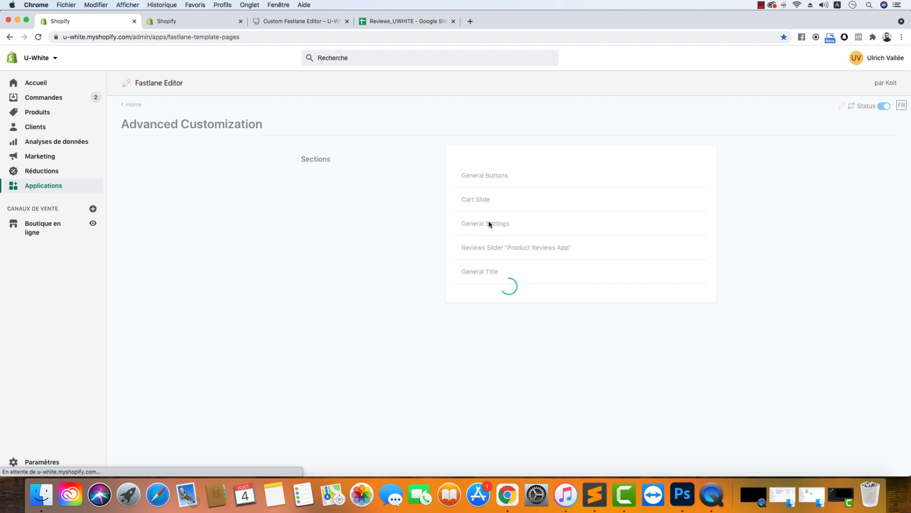
left_click(362, 176)
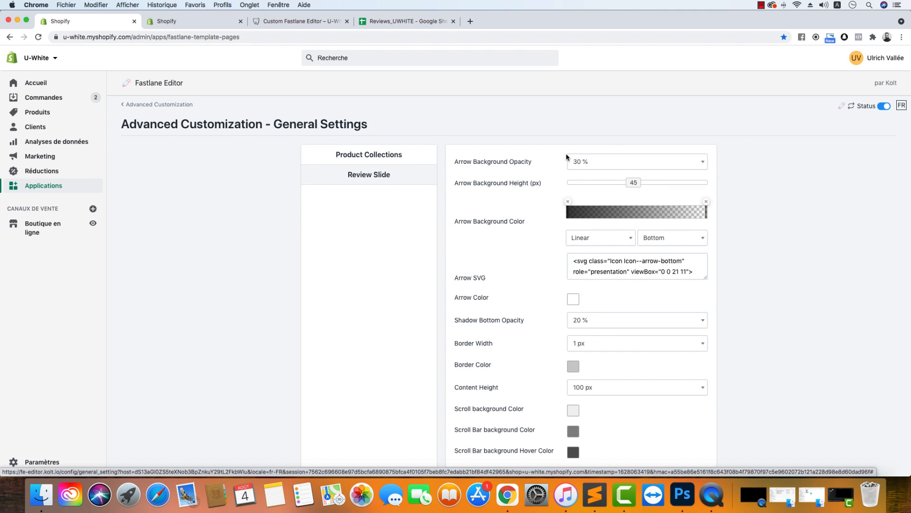
scroll(566, 157, "down", 1)
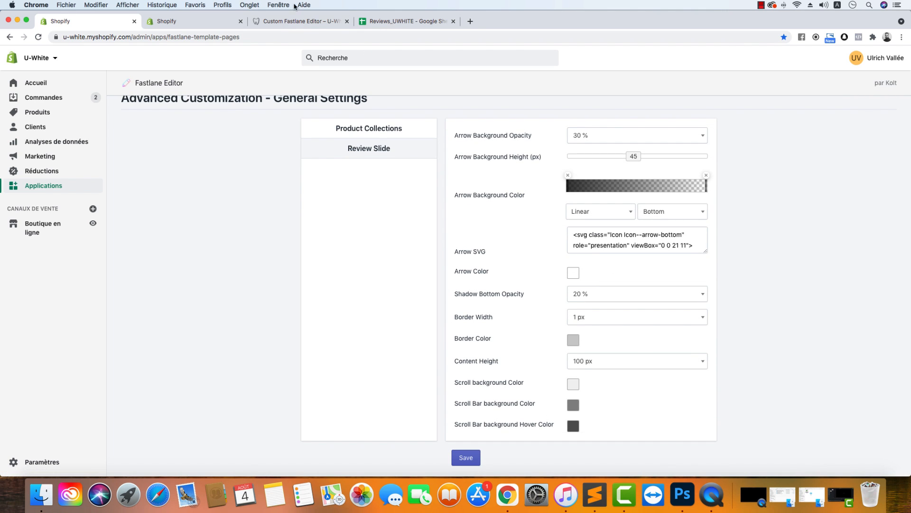
Check the scrollable text area and bottom arrow overlay of the four-star "RAS" review card on the product page
left_click(295, 21)
scroll(644, 213, "down", 3)
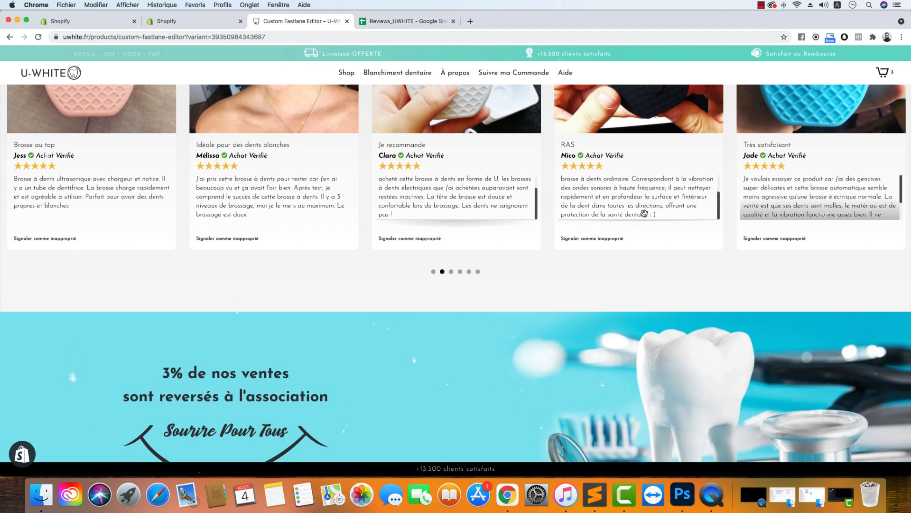
scroll(647, 196, "up", 3)
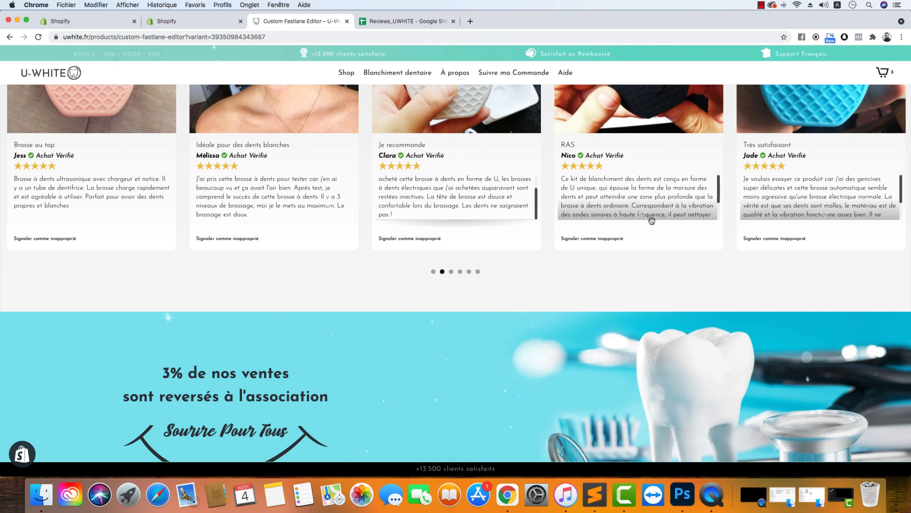
Examine the reviews code snippet notice in the Product Reviews app and return to the Fastlane Editor's Review Slide settings
left_click(211, 22)
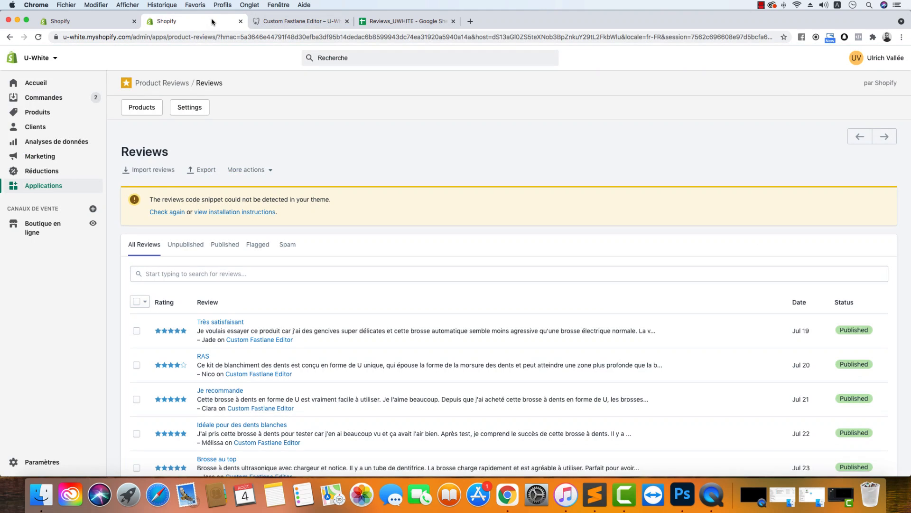
left_click(266, 23)
left_click(210, 23)
left_click_drag(325, 201, 90, 192)
left_click(315, 202)
left_click(81, 24)
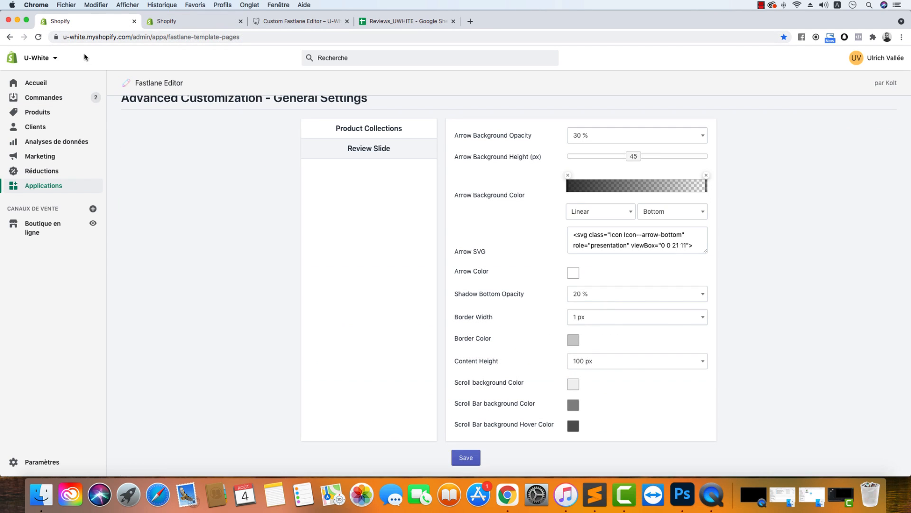
Open the fastlane-4-5-active theme's customizer in a new tab and the store's installed applications list in another
left_click(39, 226)
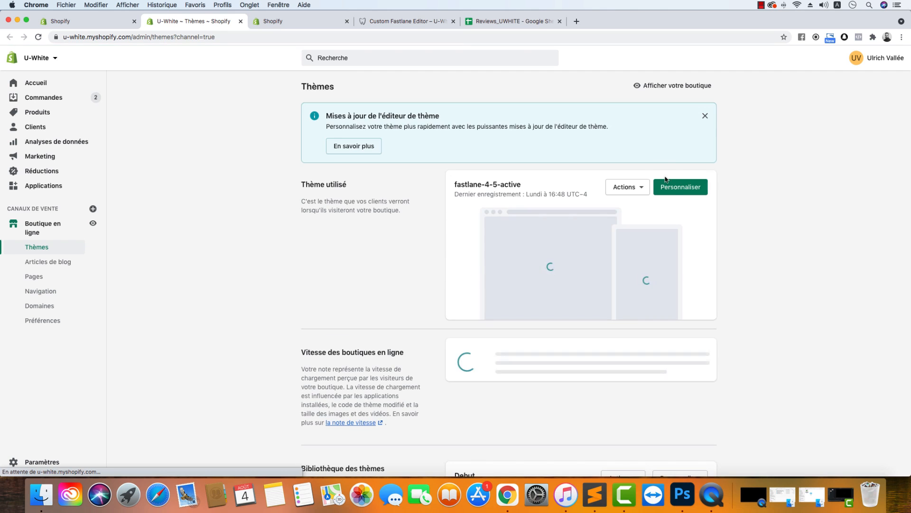
left_click(666, 184, "super")
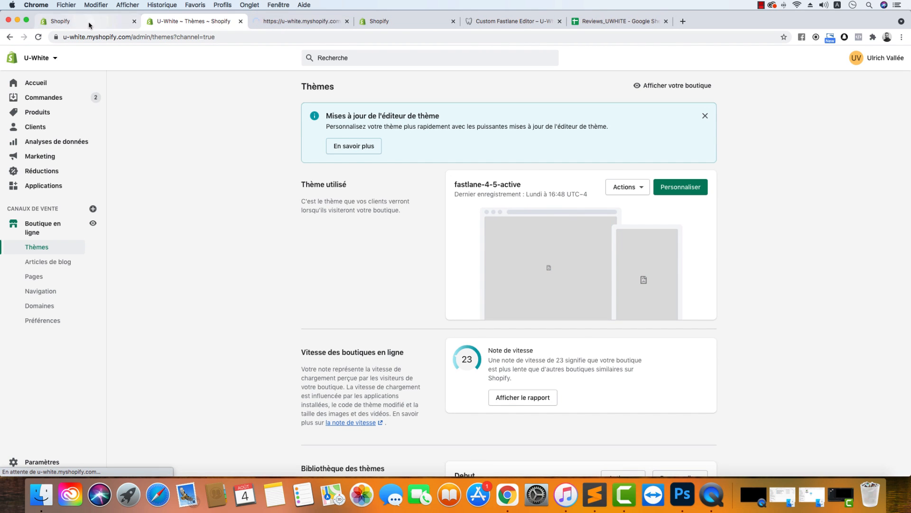
left_click(88, 22)
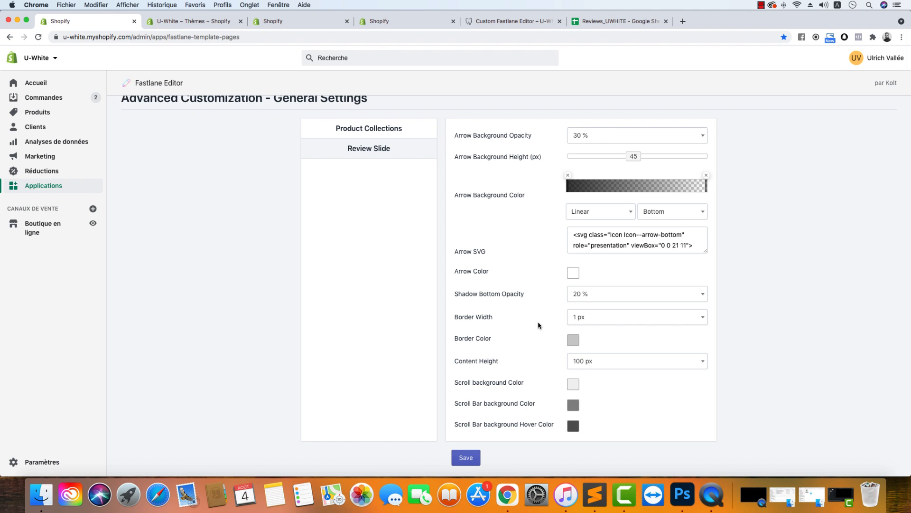
left_click(195, 22)
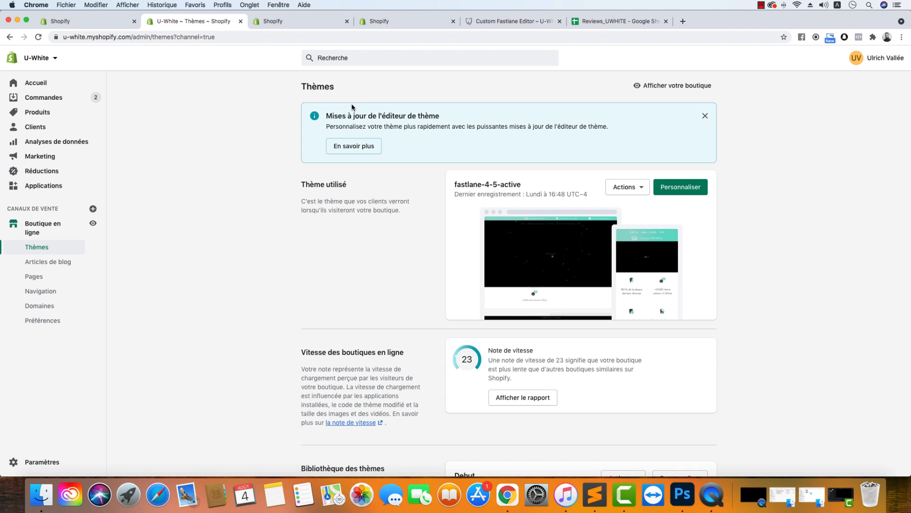
left_click(37, 186)
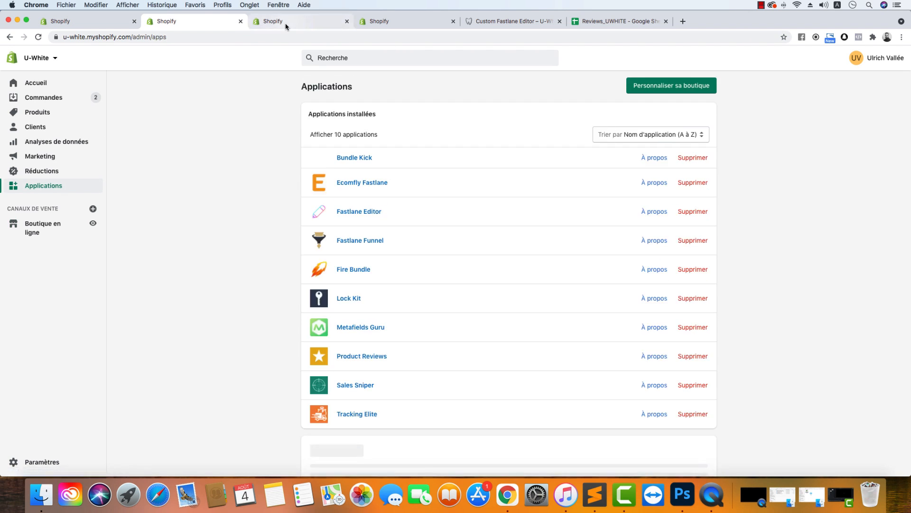
left_click(286, 26)
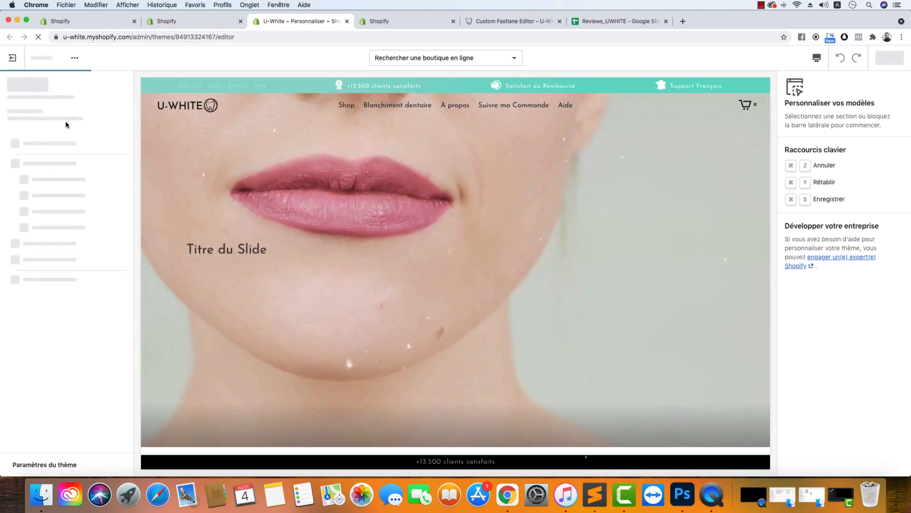
Open the theme settings in the theme customizer and view the Cart section's options
left_click(64, 463)
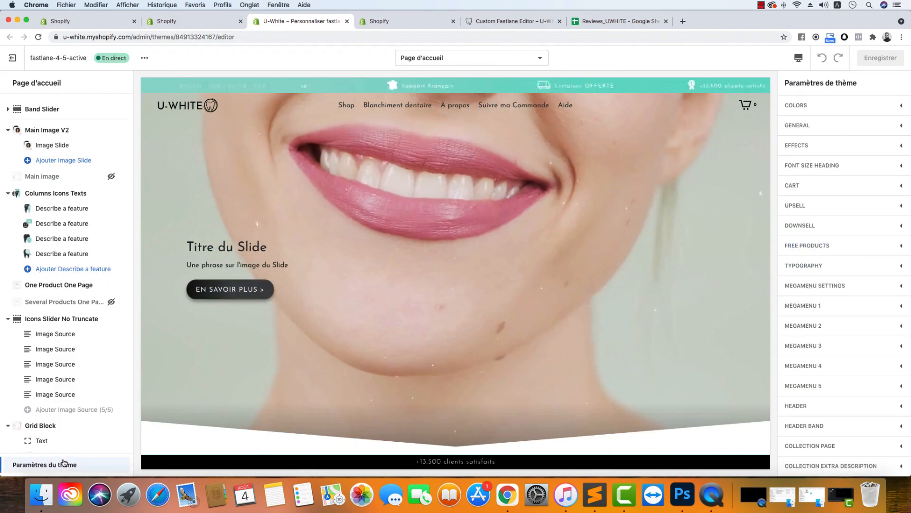
left_click(800, 186)
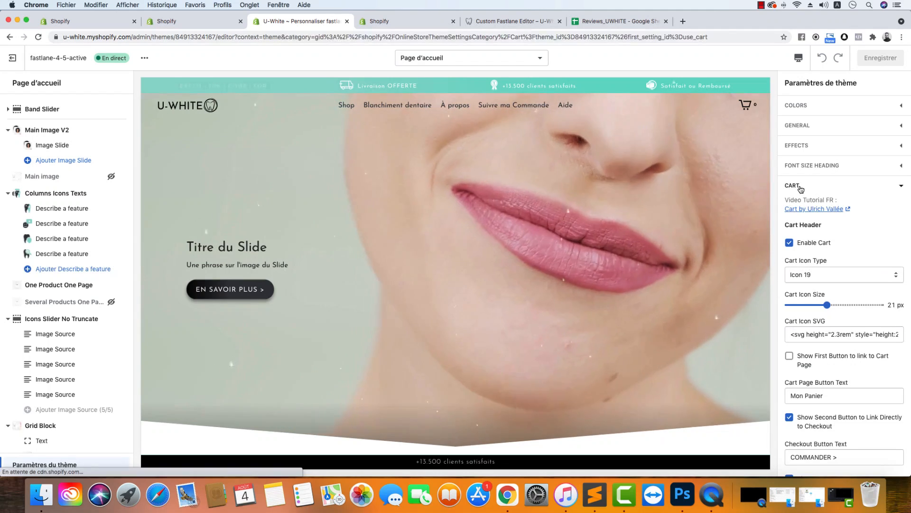
scroll(809, 165, "down", 2)
scroll(808, 167, "up", 2)
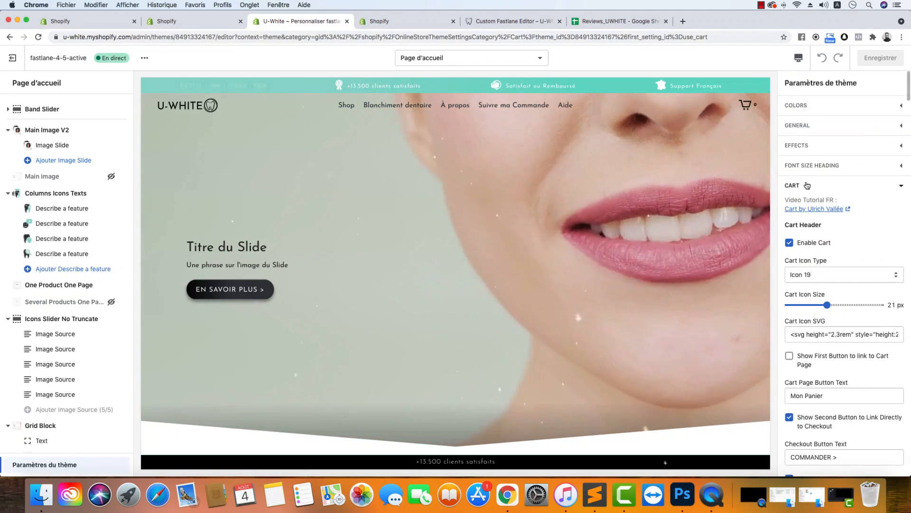
left_click(807, 185)
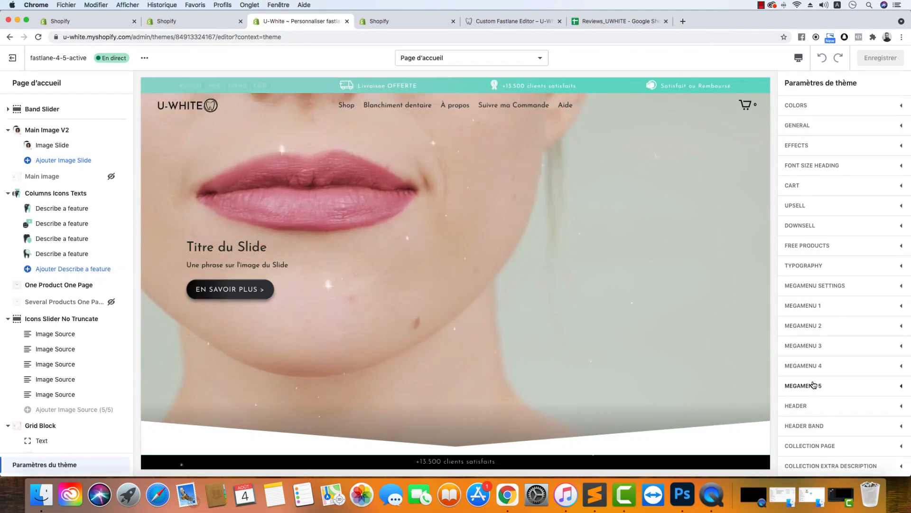
Open the theme's Product Page settings and view the Review Type options under Product Review, keeping Product Reviews selected
scroll(813, 384, "down", 5)
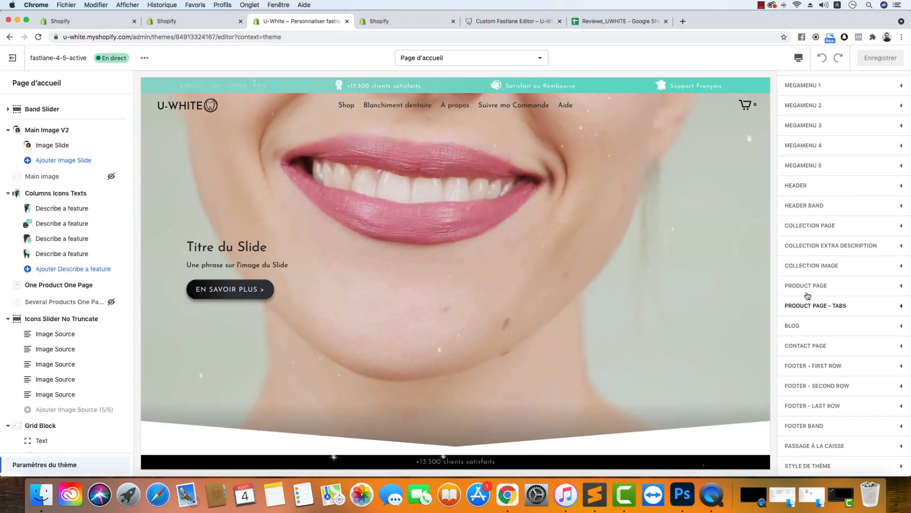
left_click(807, 288)
scroll(816, 309, "down", 10)
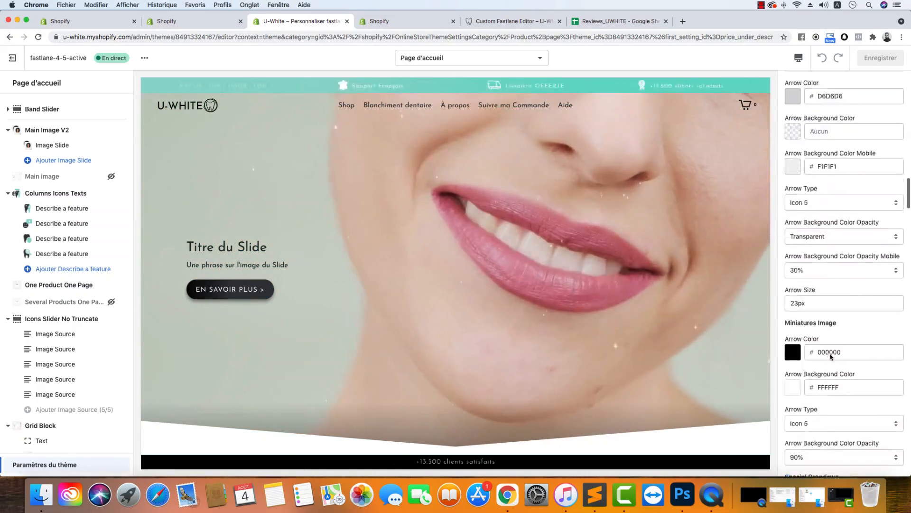
scroll(831, 356, "down", 15)
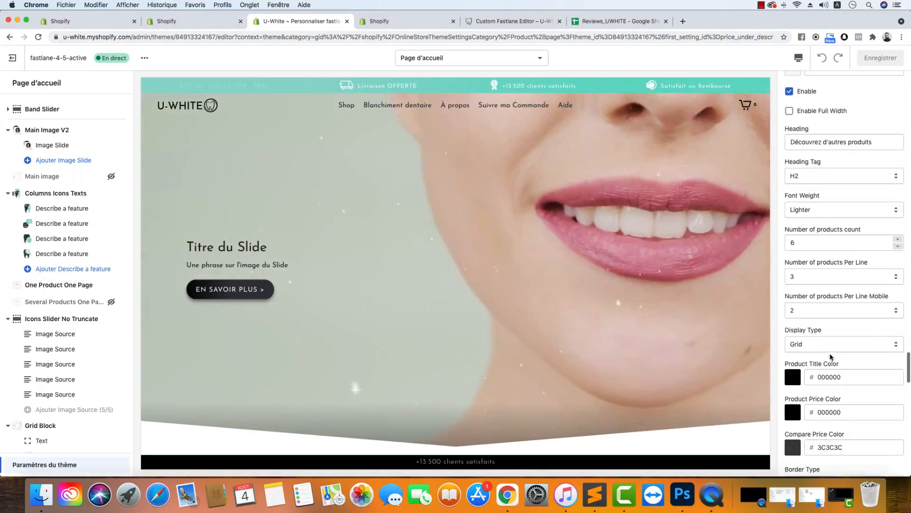
scroll(831, 356, "down", 15)
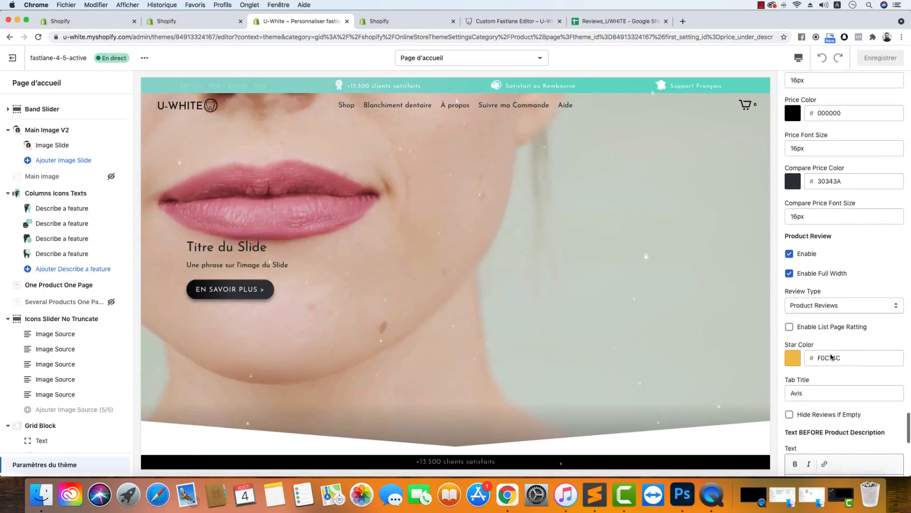
scroll(830, 357, "down", 1)
left_click(836, 276)
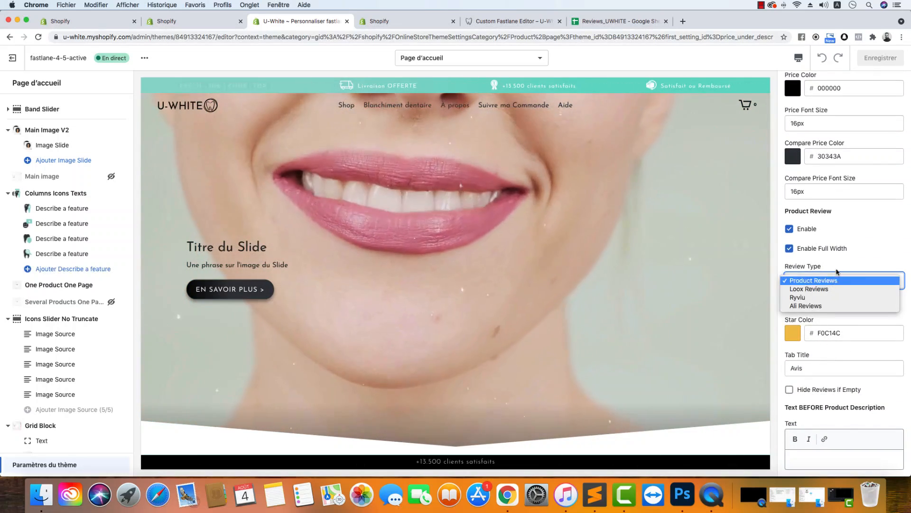
left_click(829, 268)
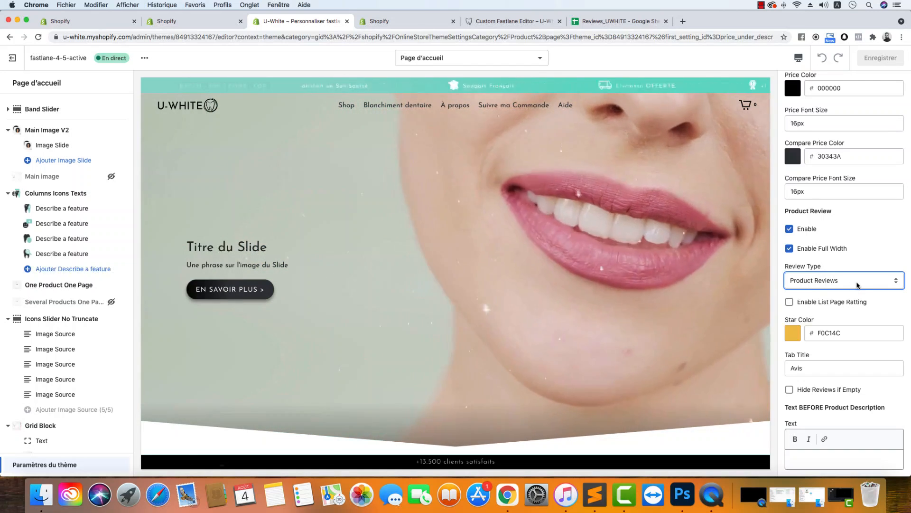
Open the Product Reviews app from the installed applications and compare its reviews with the review cards on the product page
left_click(184, 24)
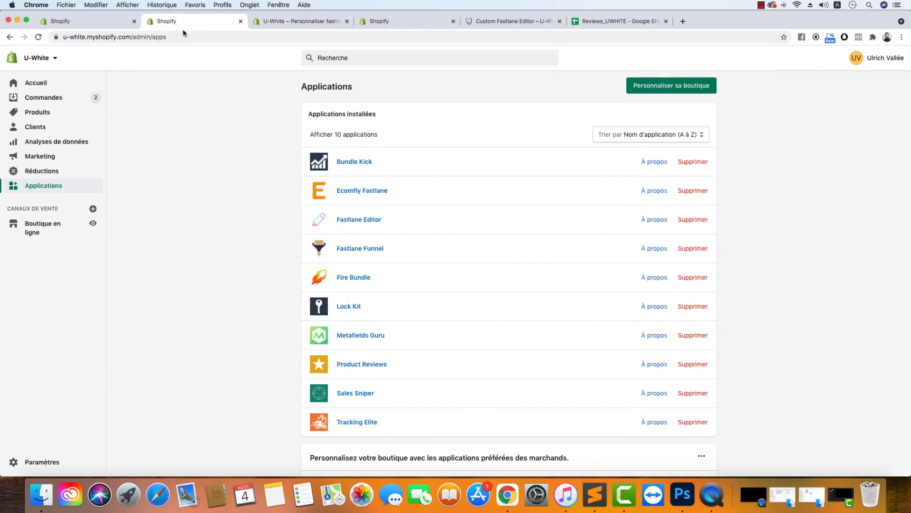
left_click(106, 21)
left_click(185, 21)
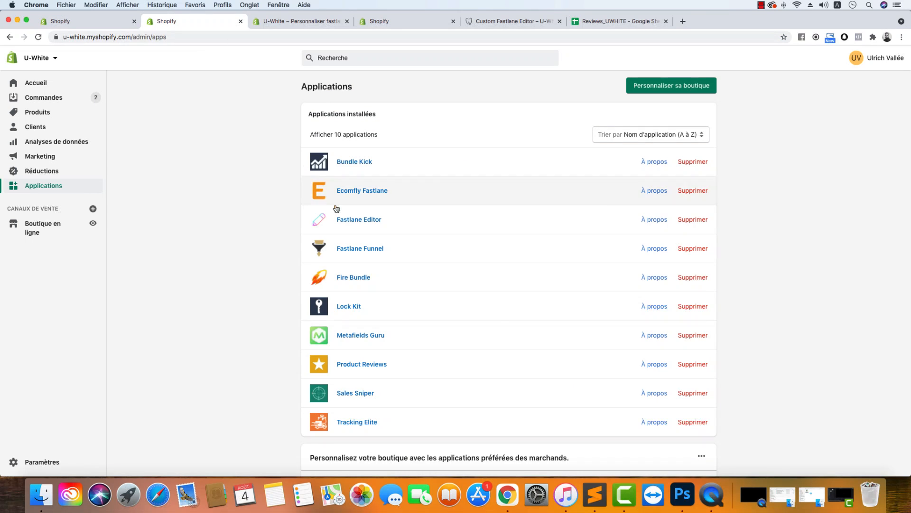
left_click(358, 364)
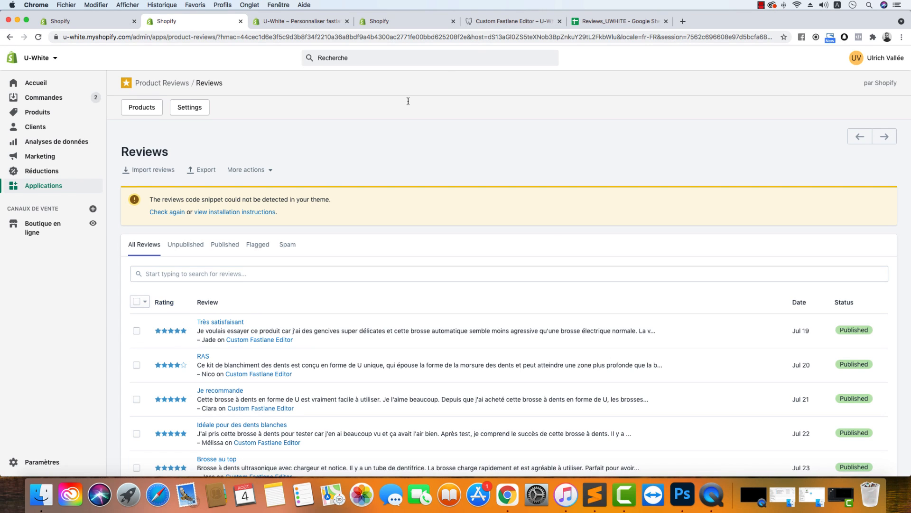
left_click(510, 23)
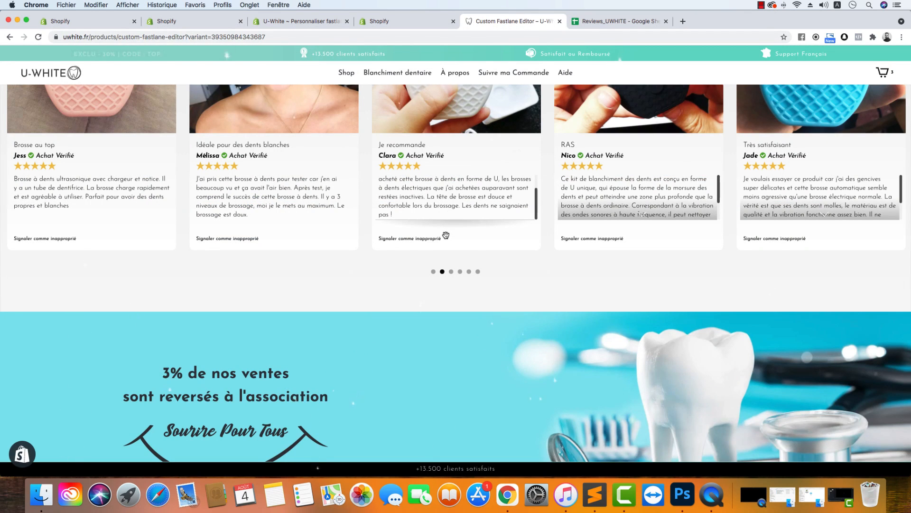
left_click(197, 21)
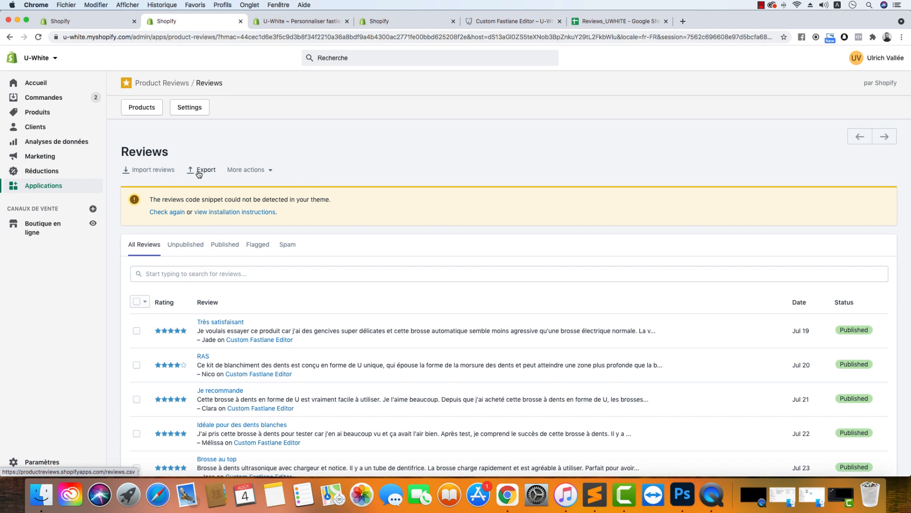
Examine the product_handle and body columns of the Reviews_UWHITE spreadsheet, with a brief look back at the Fastlane Editor
left_click(588, 21)
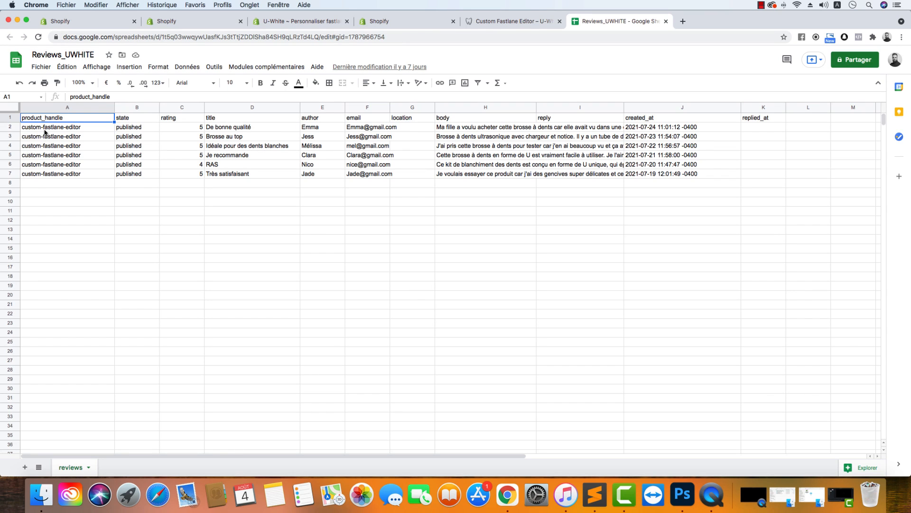
left_click(44, 131)
left_click(43, 137)
left_click(61, 128)
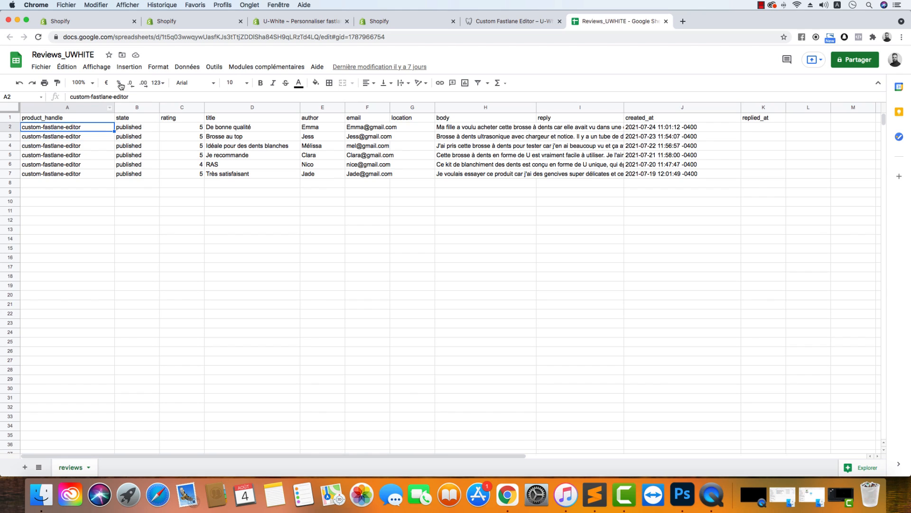
left_click(96, 26)
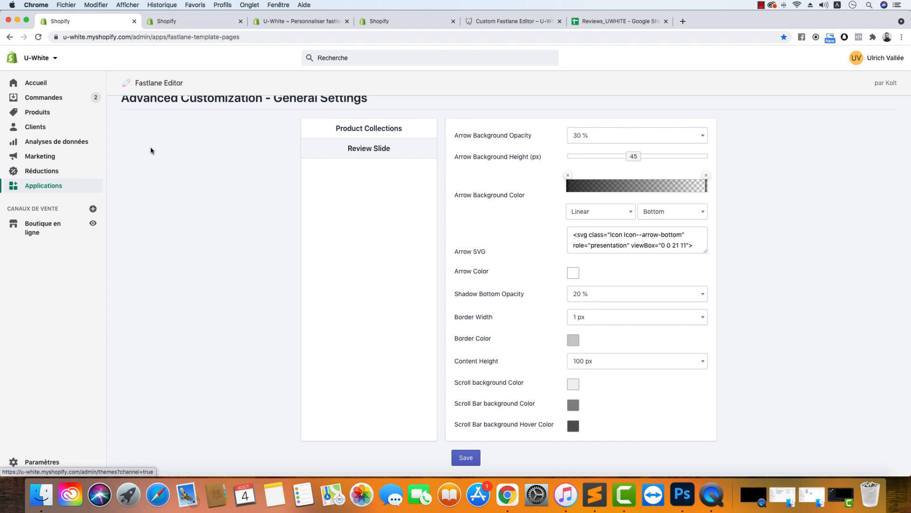
left_click(617, 24)
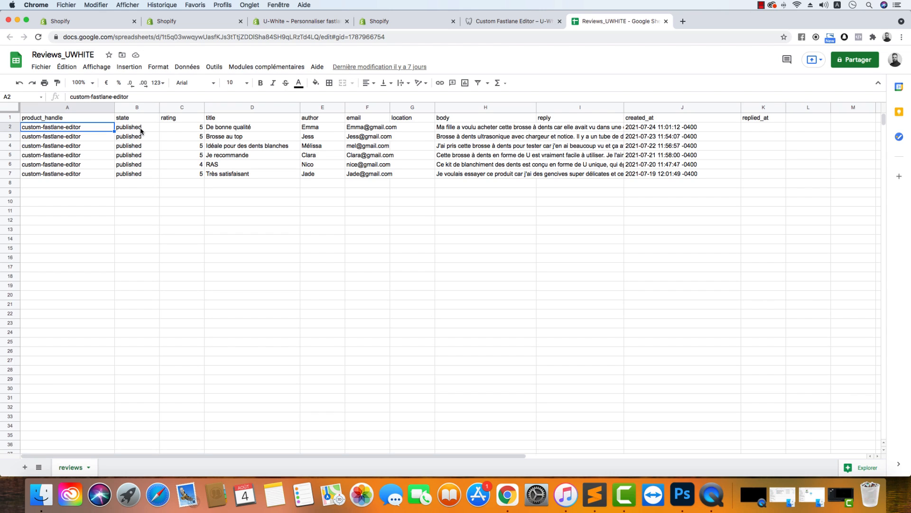
left_click(465, 128)
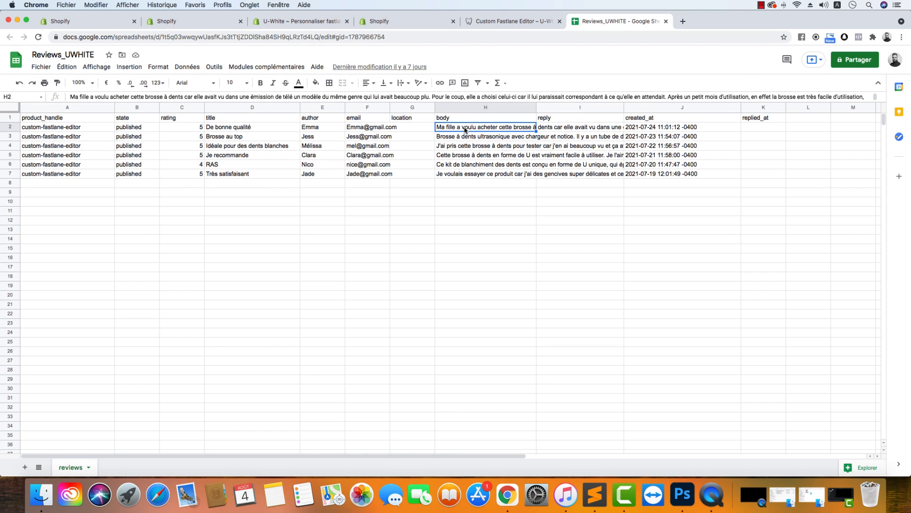
Download the reviews sheet as a comma-separated values (.csv) file
left_click(41, 67)
mouse_move(88, 219)
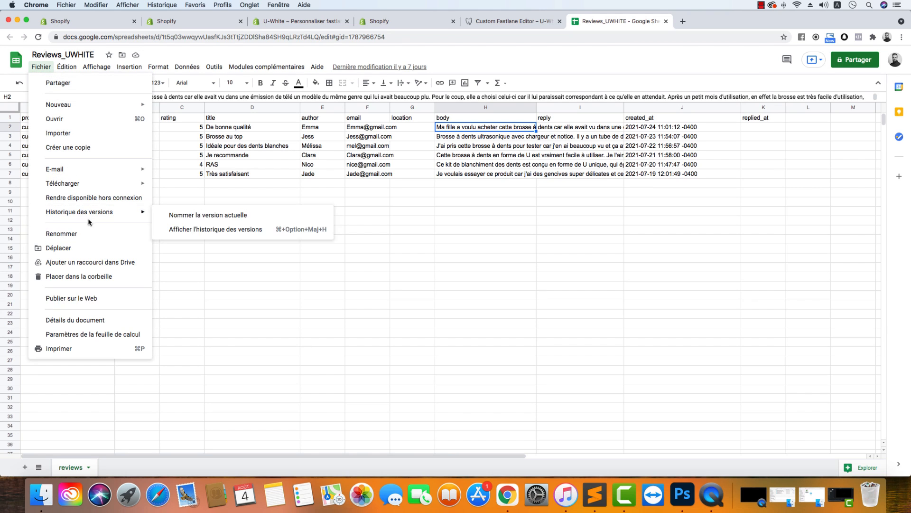
mouse_move(98, 185)
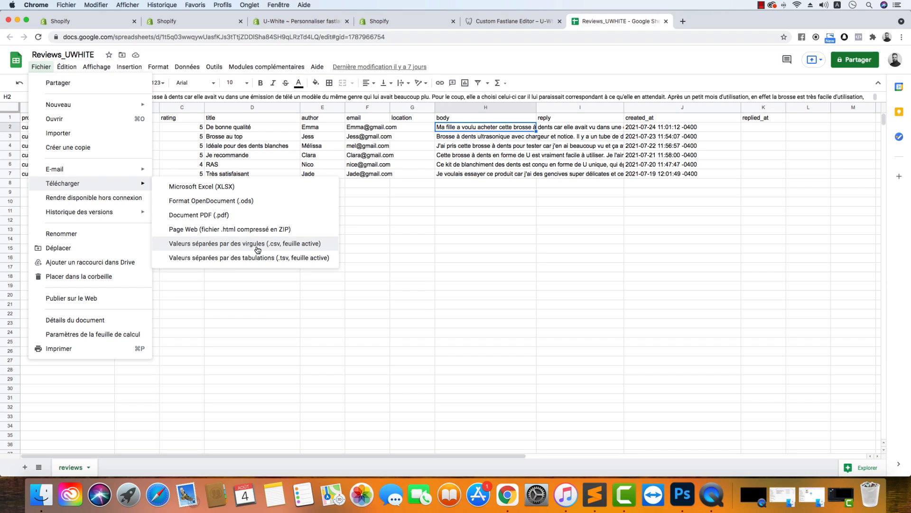
left_click(296, 244)
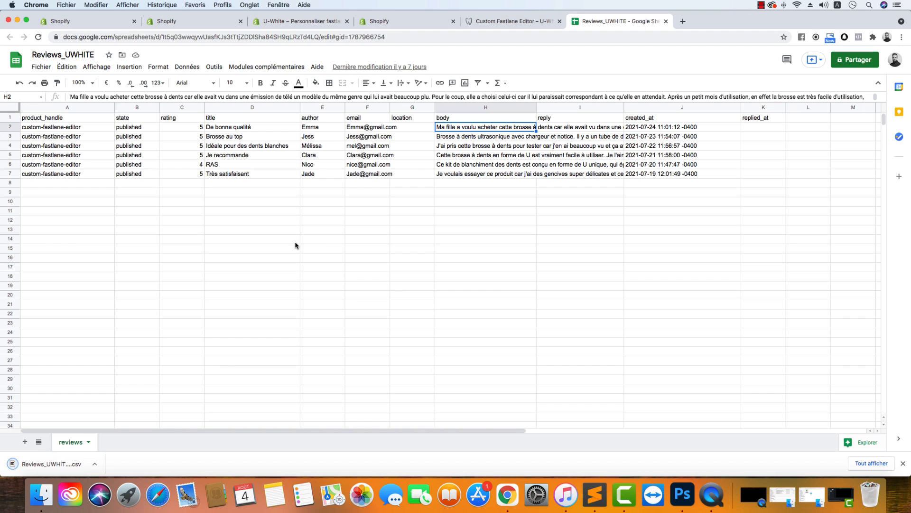
Return to the Product Reviews app and look over its list of all reviews
left_click(179, 26)
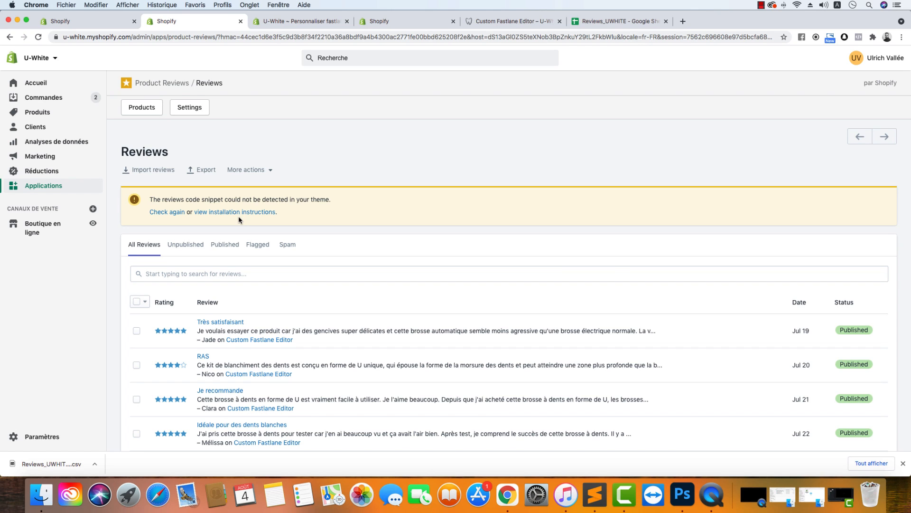
scroll(239, 220, "down", 3)
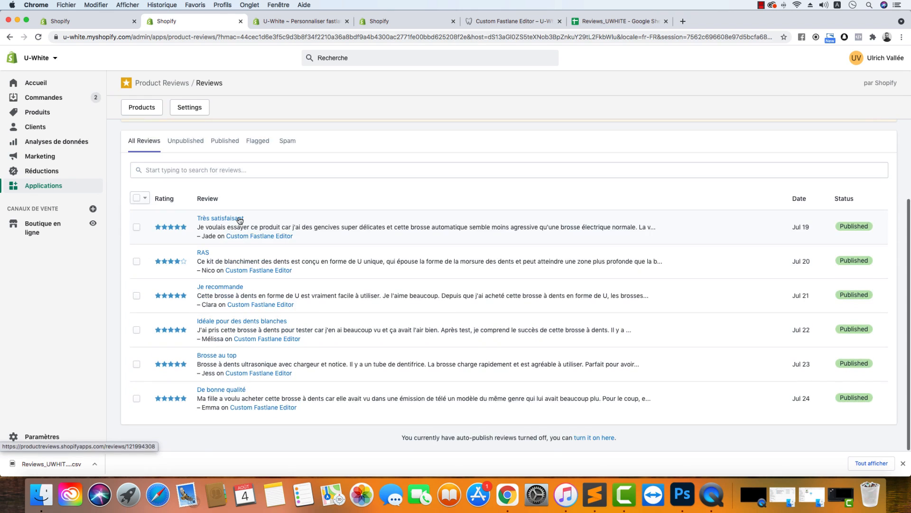
scroll(238, 220, "up", 3)
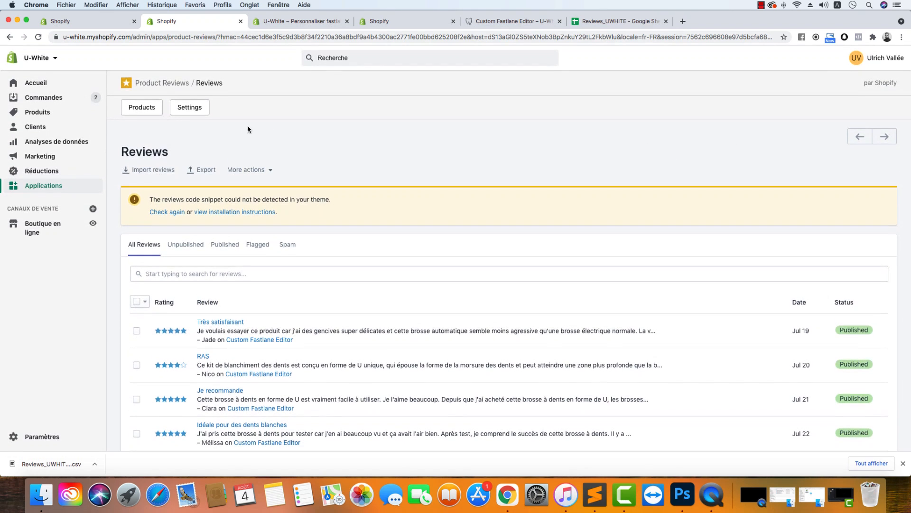
Open the Product Reviews settings and compare the Review headline with the heading above the reviews on the product page
left_click(203, 108)
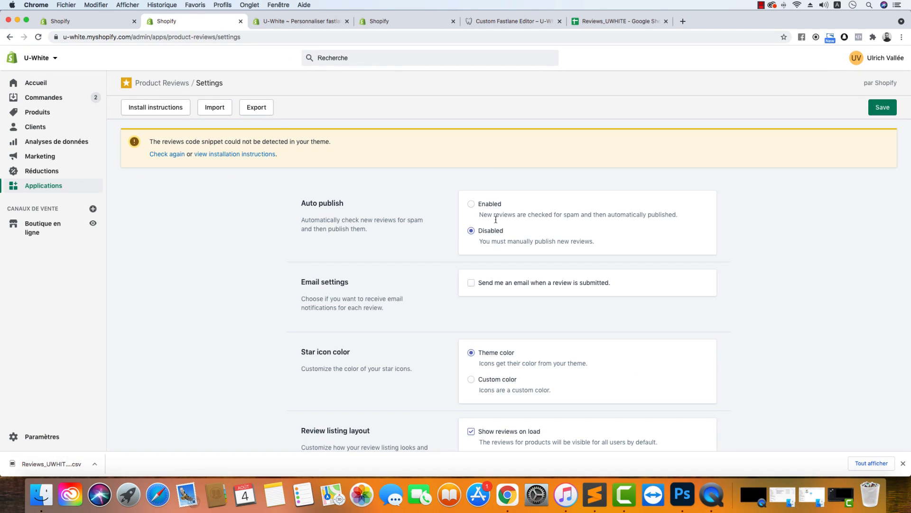
scroll(467, 236, "down", 2)
scroll(466, 238, "down", 6)
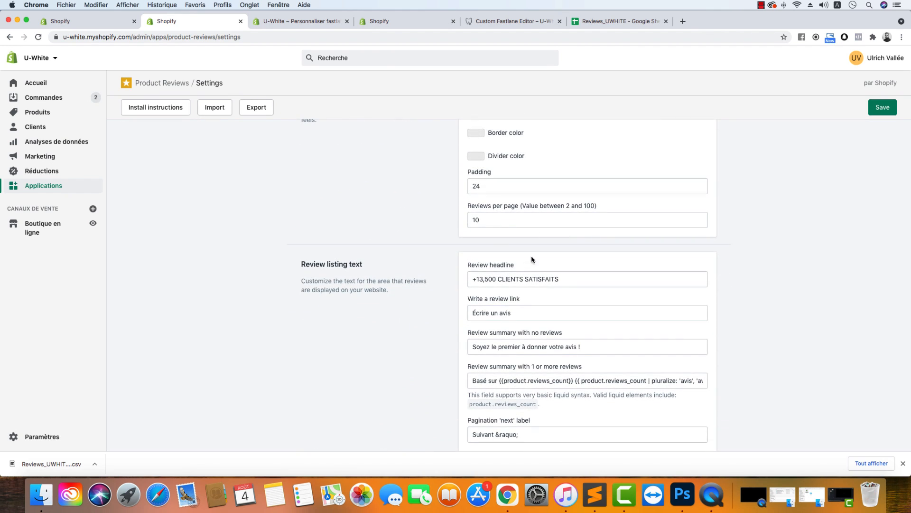
left_click_drag(594, 279, 344, 273)
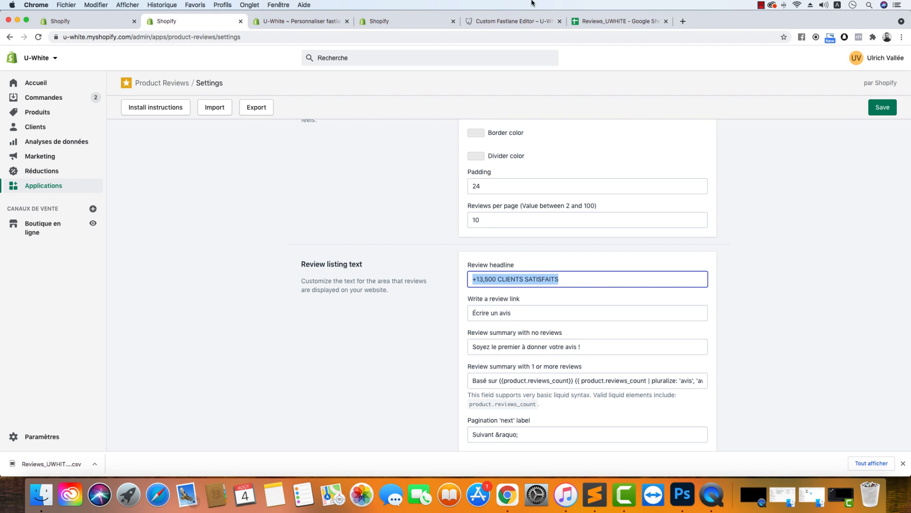
left_click(525, 19)
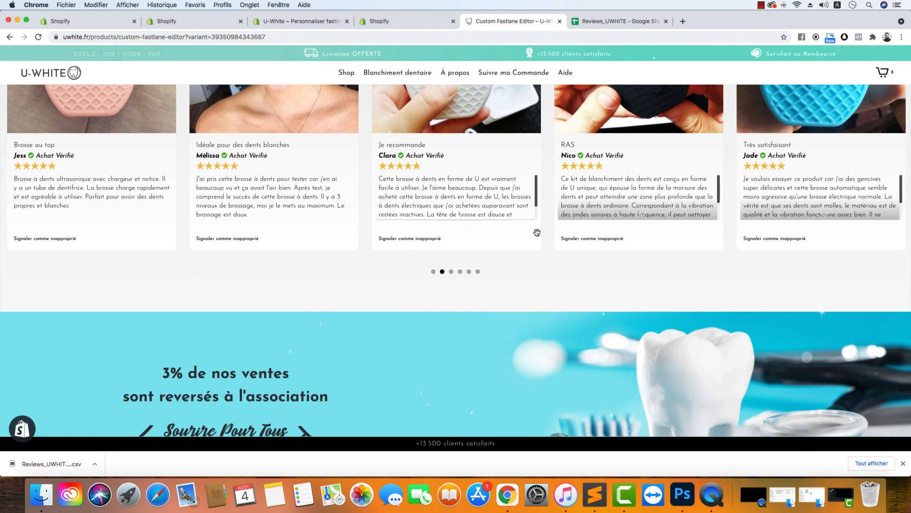
scroll(440, 207, "up", 10)
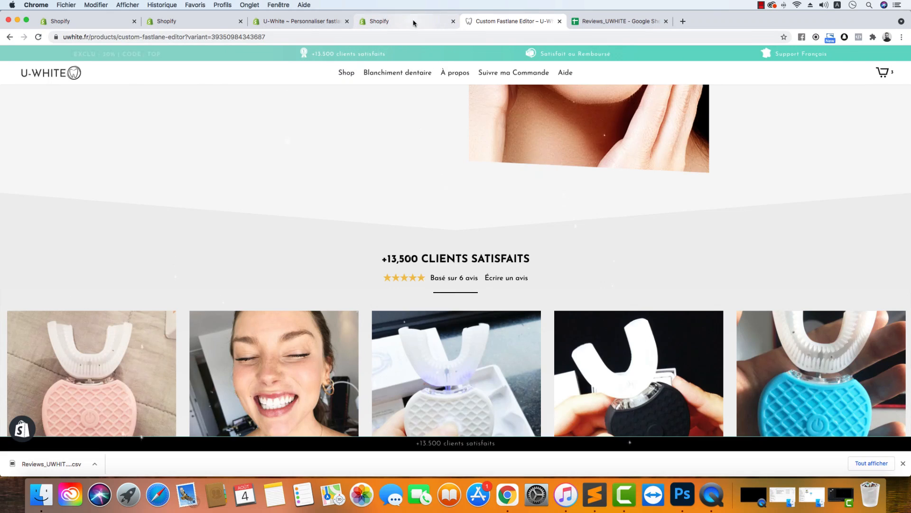
left_click(415, 21)
left_click(298, 24)
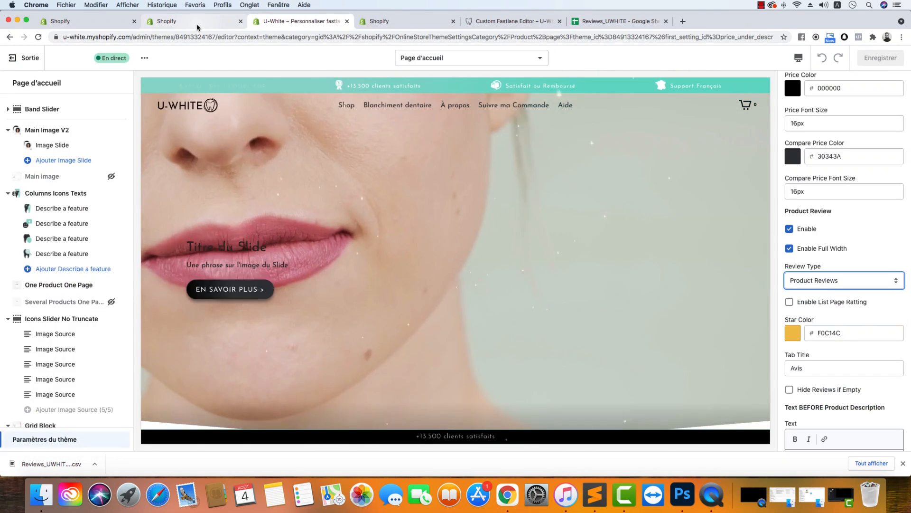
left_click(197, 21)
Examine the Write a review link, author information and review form text in the Product Reviews settings
left_click_drag(524, 313, 473, 317)
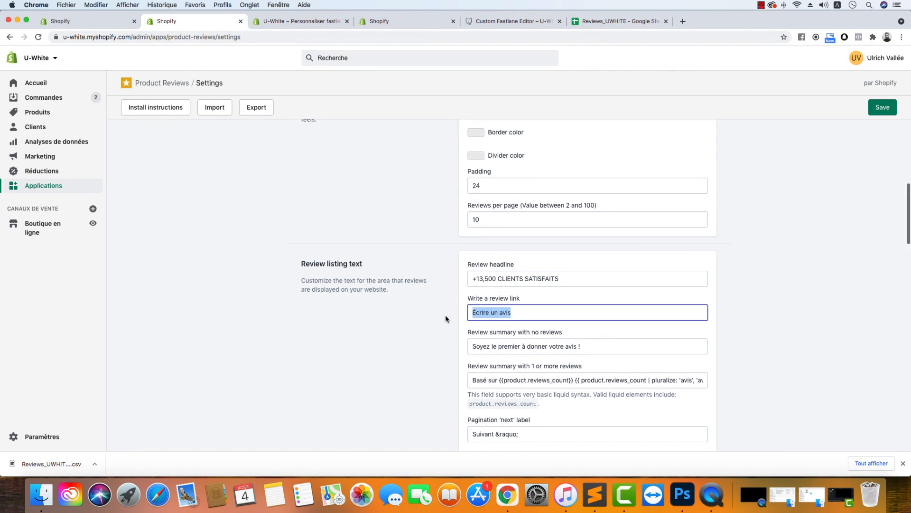
scroll(446, 318, "down", 8)
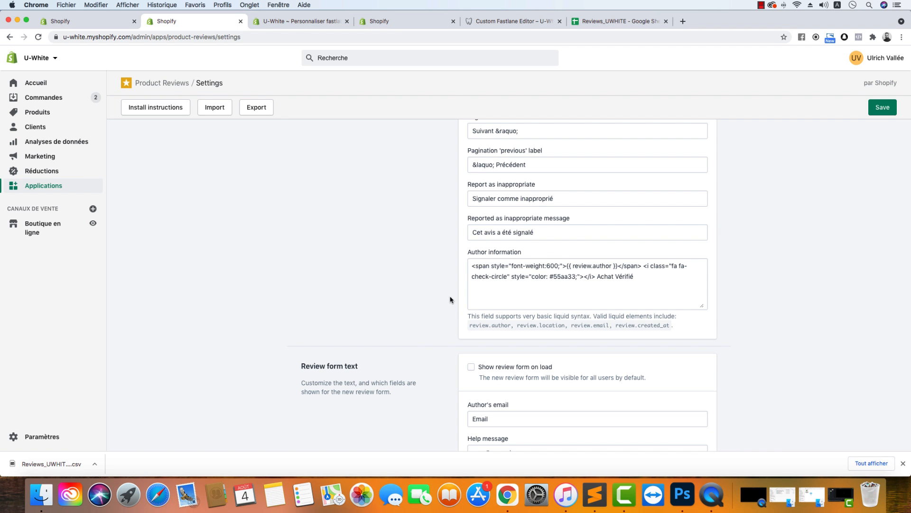
scroll(450, 299, "down", 5)
scroll(450, 299, "up", 8)
scroll(450, 300, "down", 4)
scroll(450, 300, "up", 4)
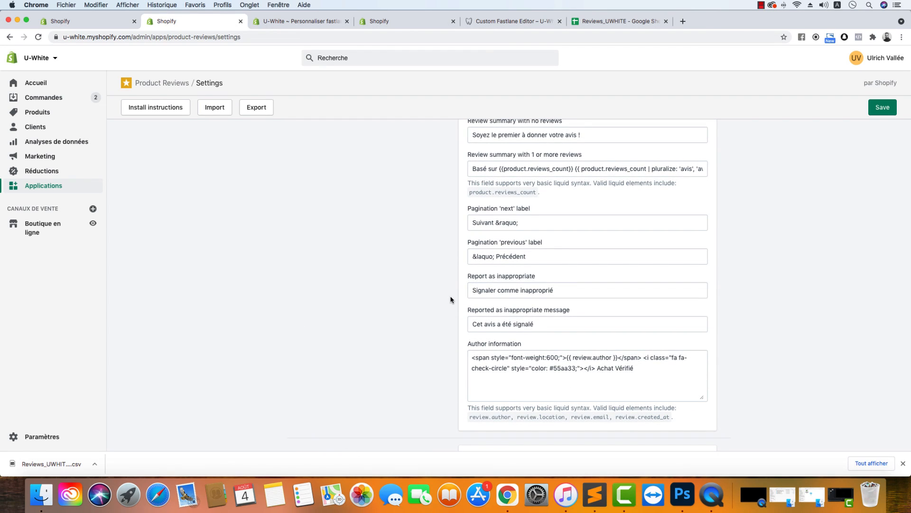
scroll(450, 299, "down", 15)
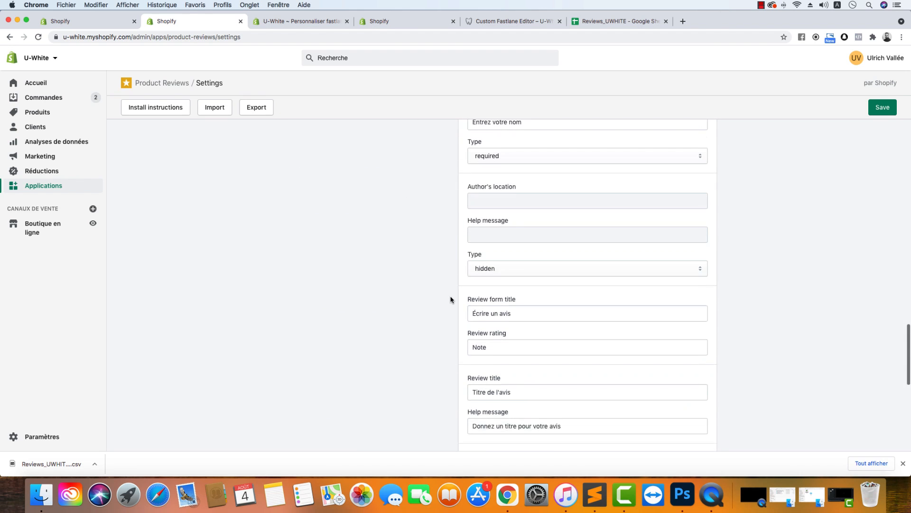
scroll(450, 299, "up", 15)
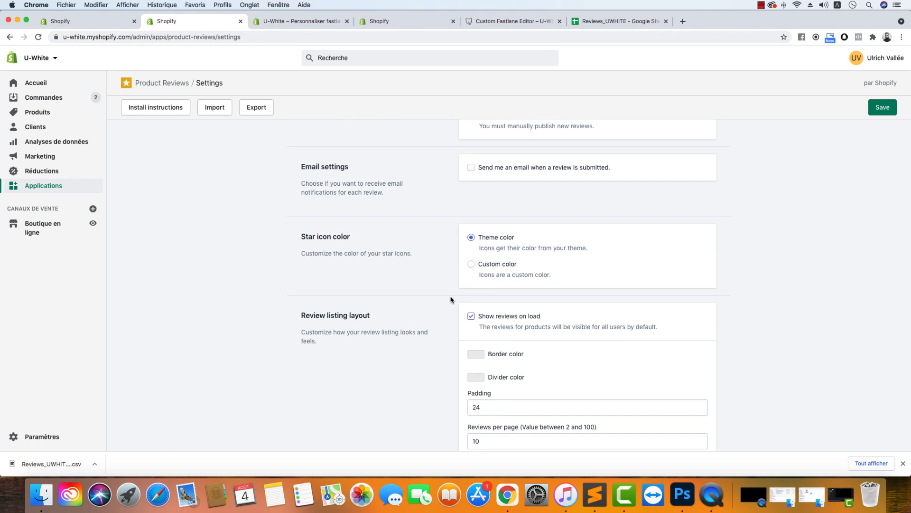
Go back to the installed applications and open the Fastlane Editor
left_click(52, 192)
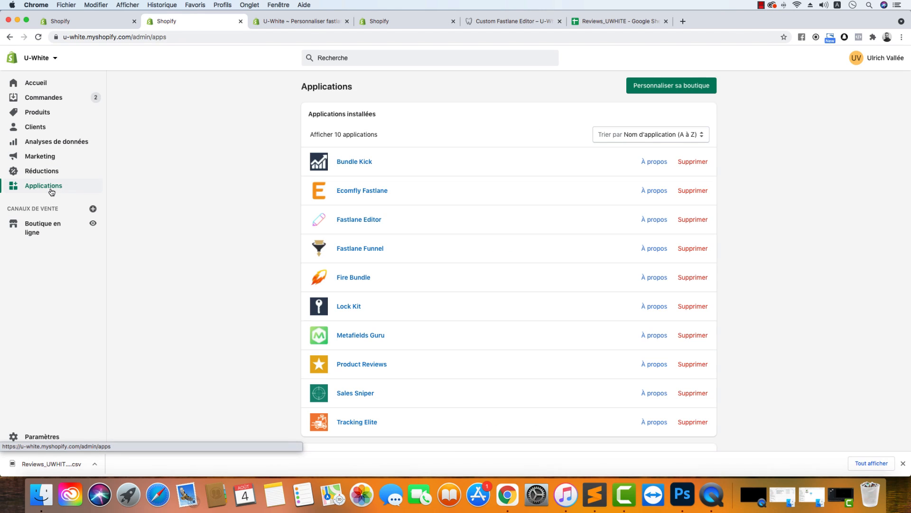
left_click(362, 220)
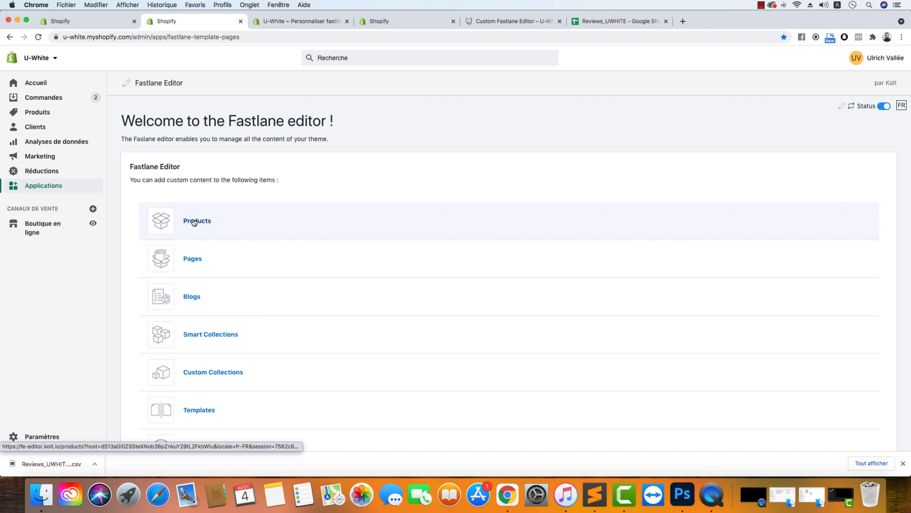
Open the Product Reviews Images section of the Custom Fastlane Editor product in the Fastlane Editor
left_click(194, 221)
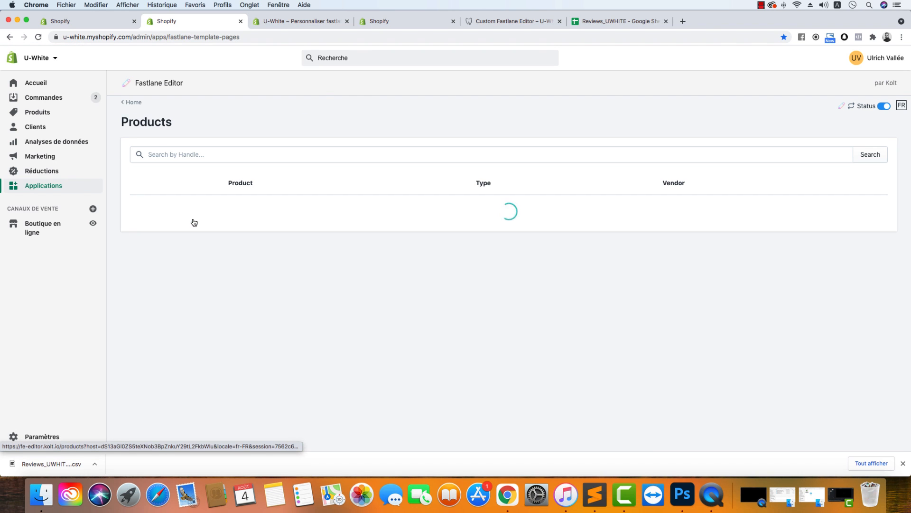
scroll(194, 221, "down", 5)
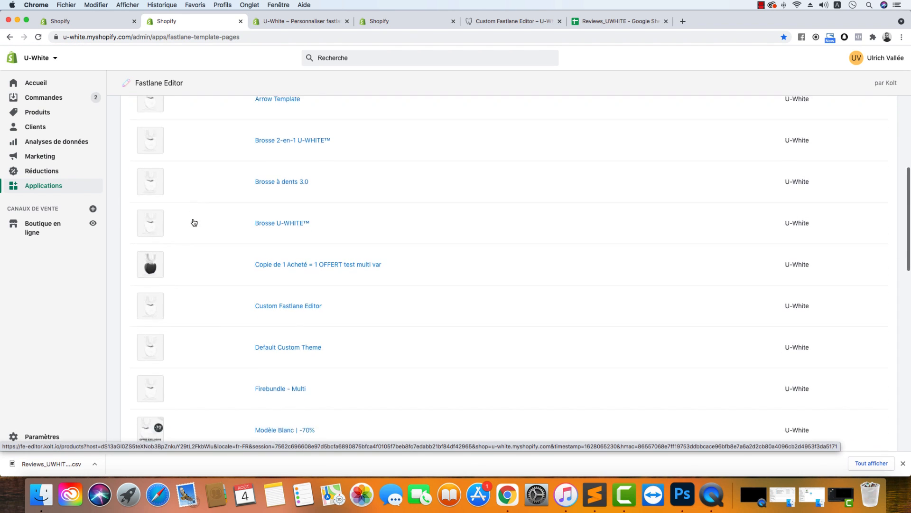
scroll(193, 222, "down", 2)
left_click(280, 254)
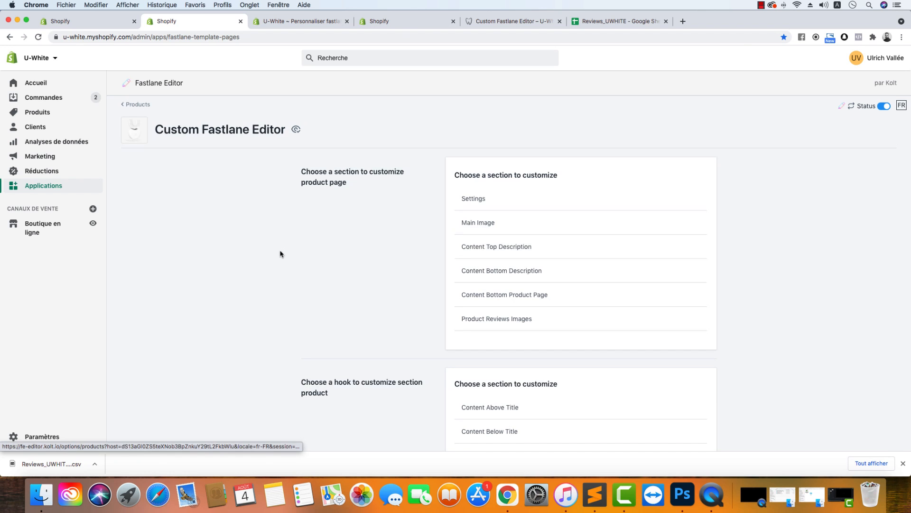
left_click(485, 320)
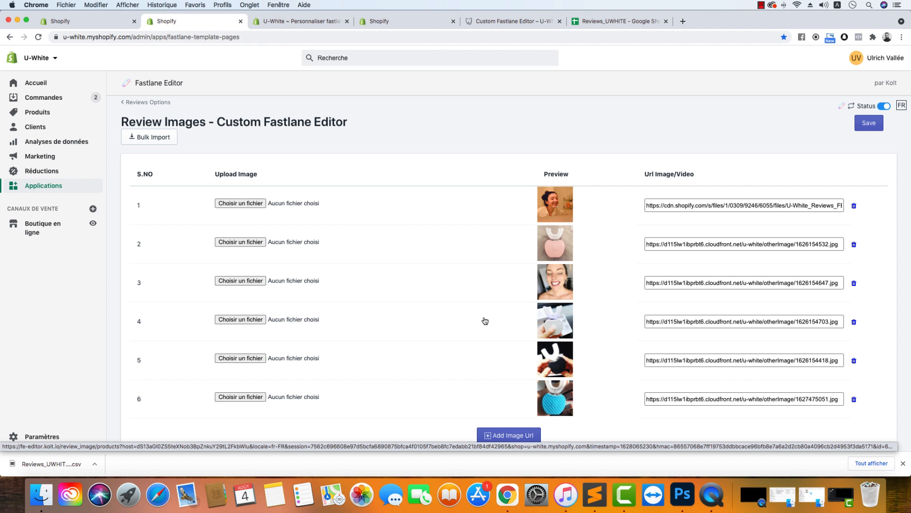
Compare the review images with the product page's reviews slider and the Reviews_UWHITE spreadsheet, and return to the Review Images list
left_click(507, 22)
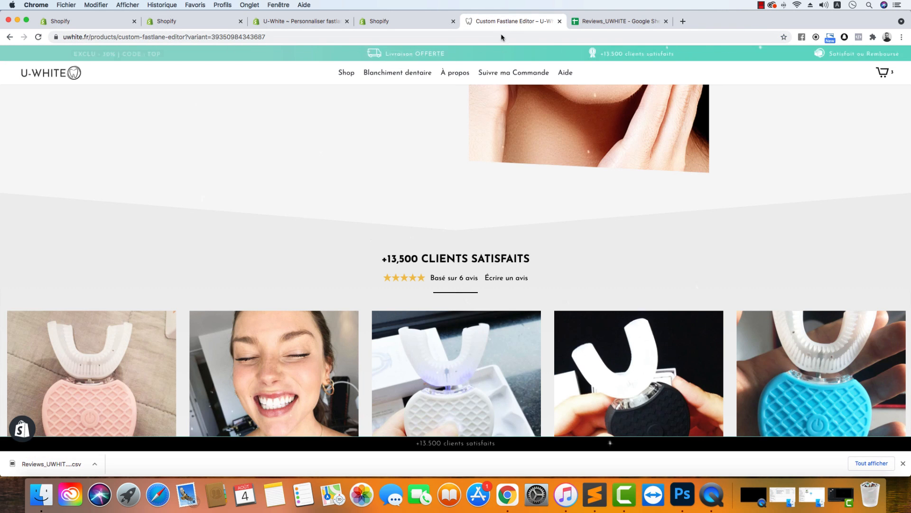
scroll(398, 198, "down", 3)
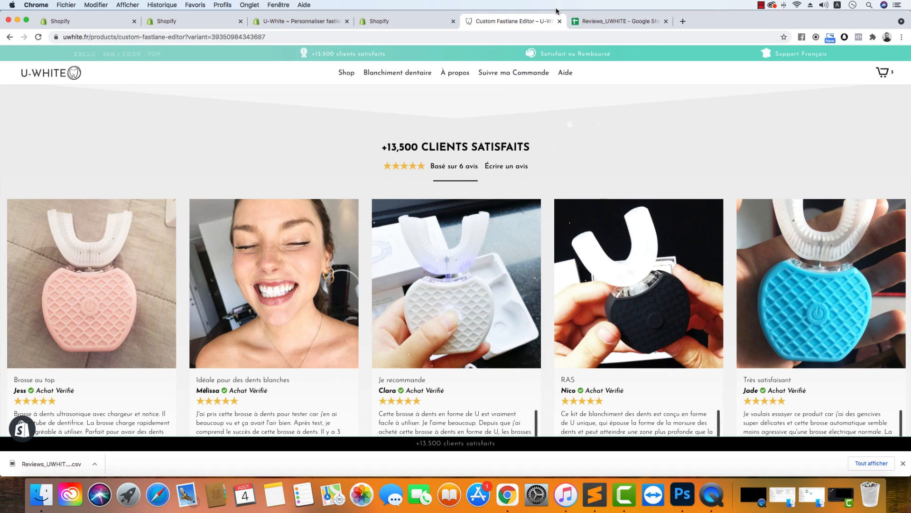
left_click(594, 21)
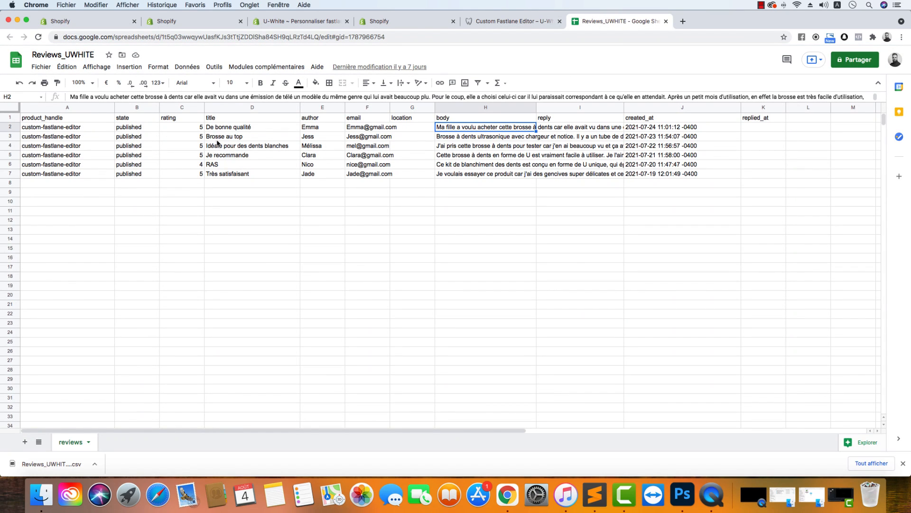
left_click(412, 24)
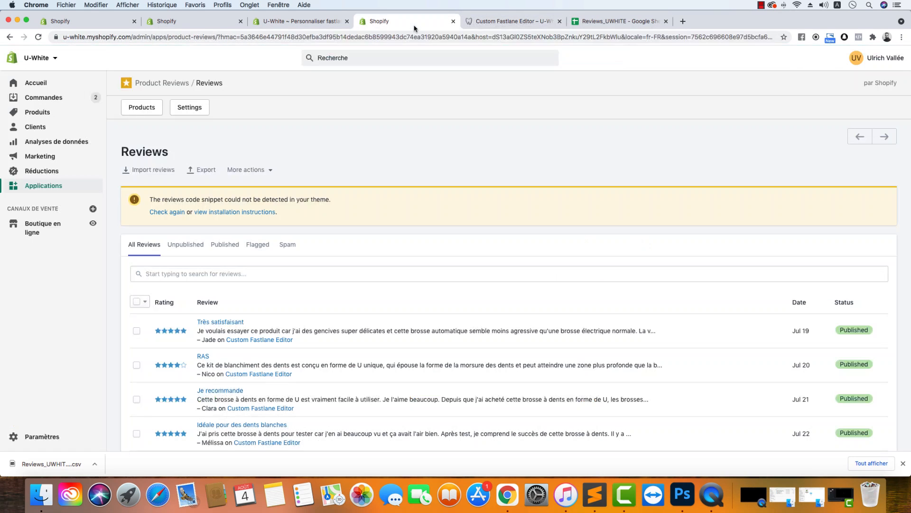
left_click(308, 22)
left_click(216, 24)
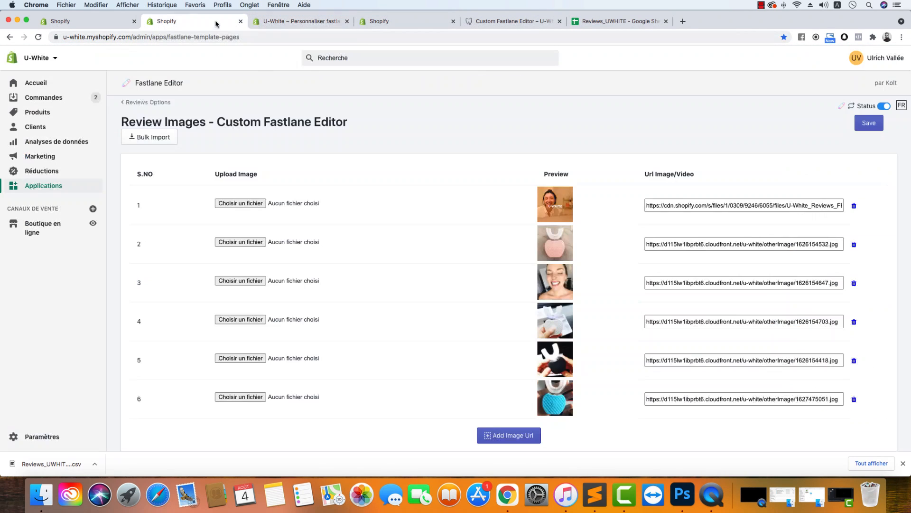
Look at the file upload option and the Url Image/Video field of the first review image, without choosing a file
left_click(242, 203)
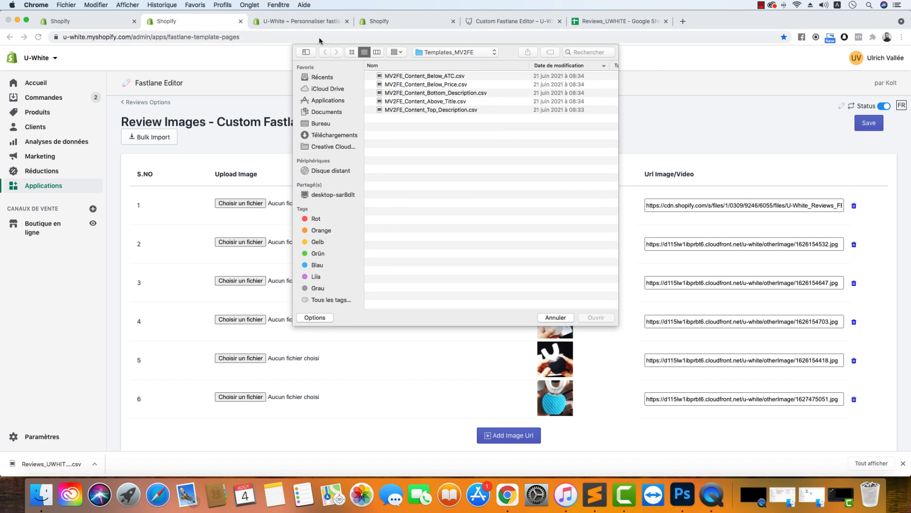
left_click(558, 318)
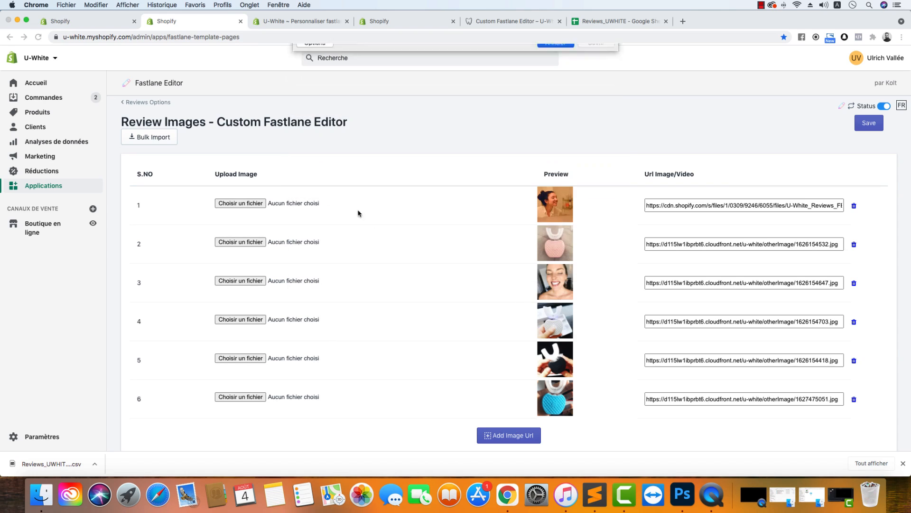
left_click(773, 209)
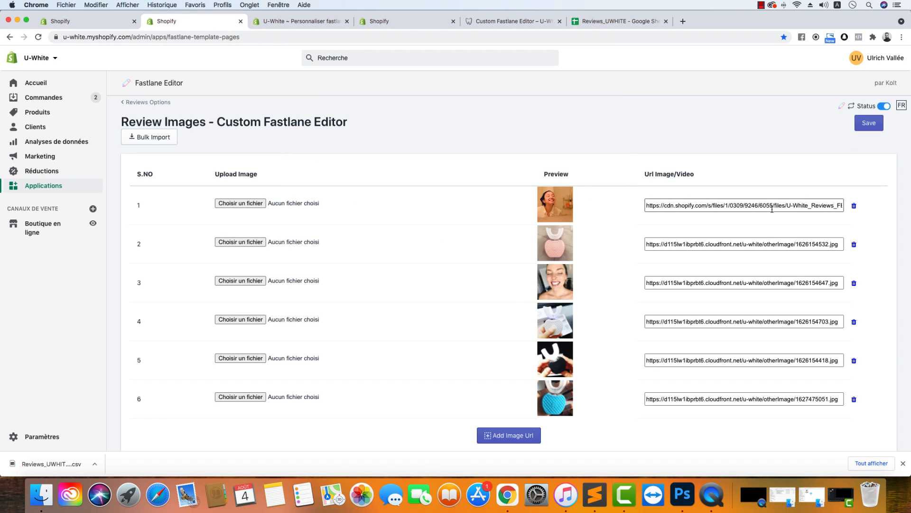
Open the store's Fichiers settings in a separate tab, view the file import option without uploading, and return to the Review Images list
left_click(49, 436, "super")
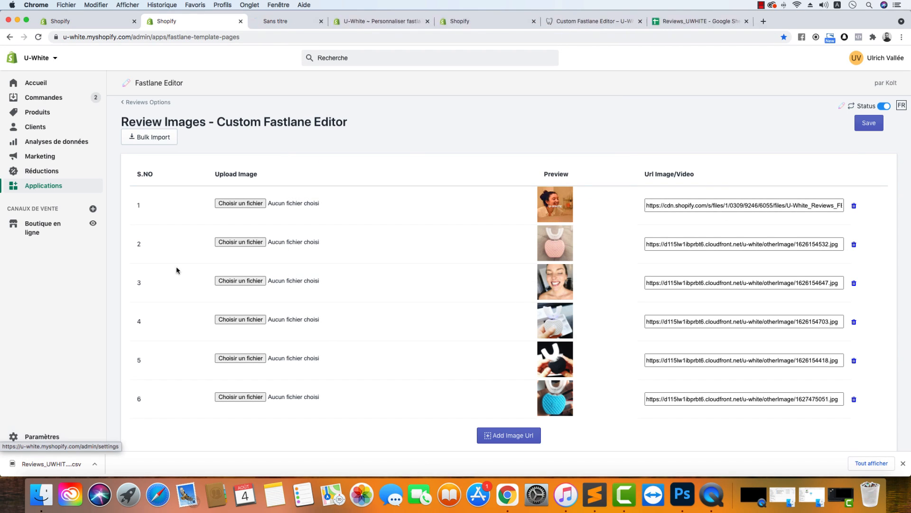
left_click(292, 22)
left_click(507, 228)
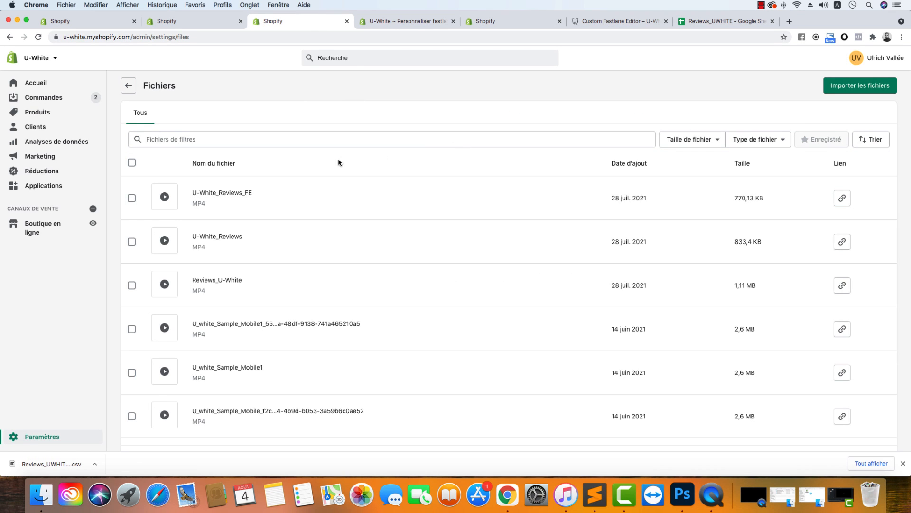
left_click(860, 86)
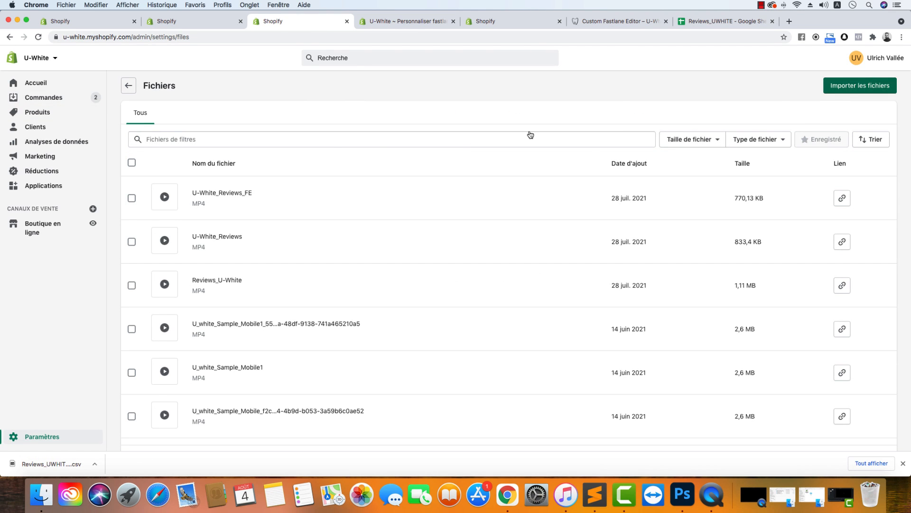
left_click(555, 317)
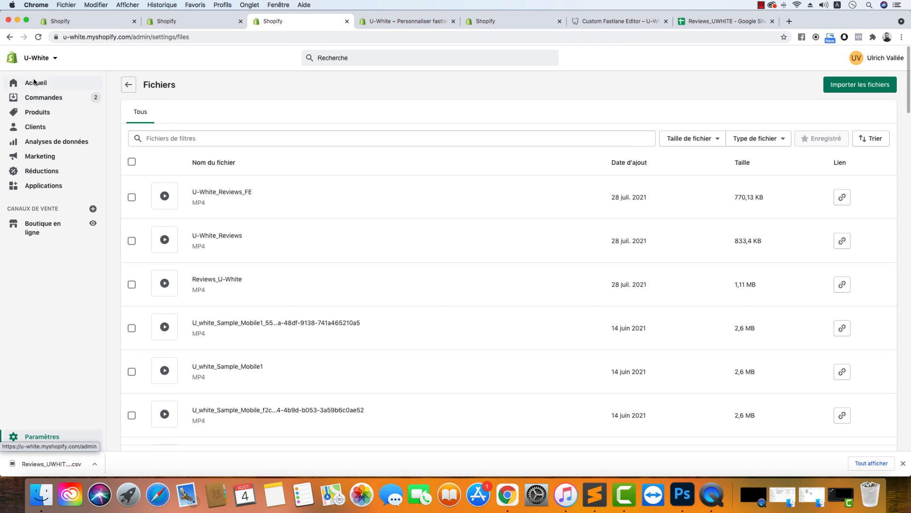
left_click(10, 37)
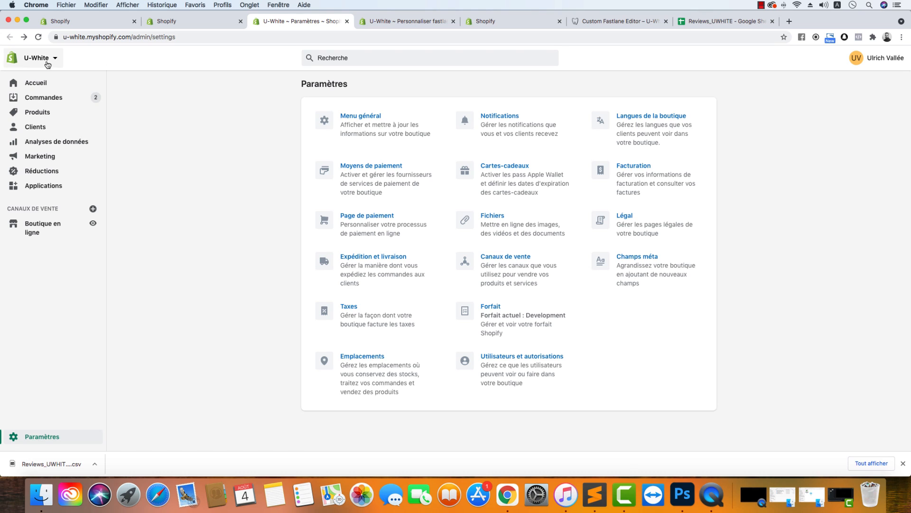
left_click(197, 26)
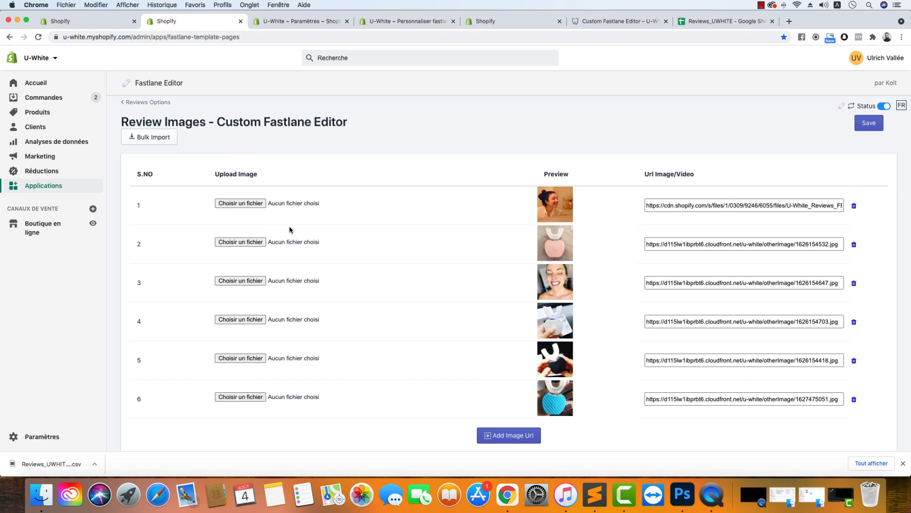
Revisit the product's Product Reviews Images section and go back to the Fastlane Editor home page
left_click(147, 104)
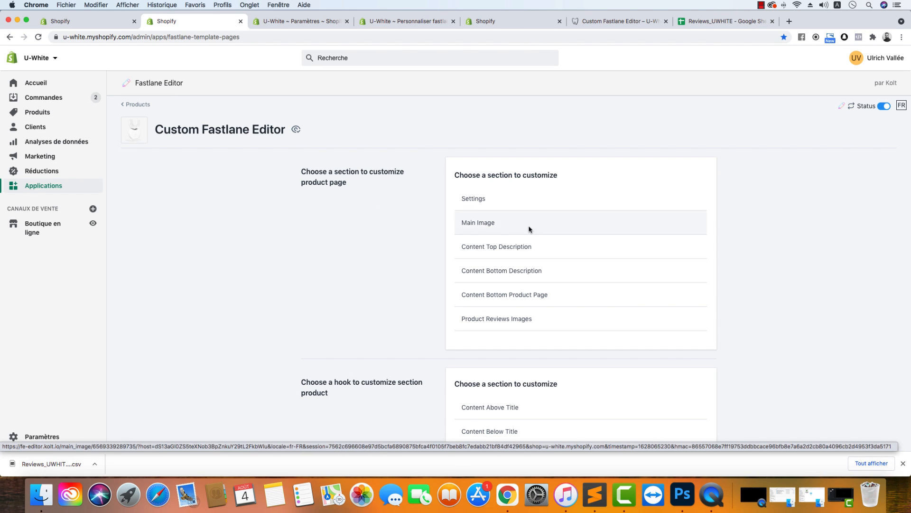
left_click(519, 319)
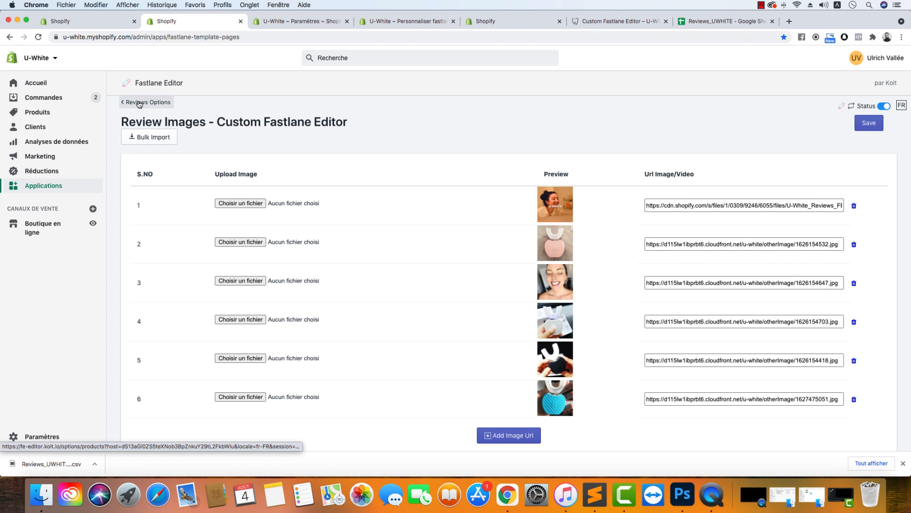
left_click(133, 105)
left_click(136, 107)
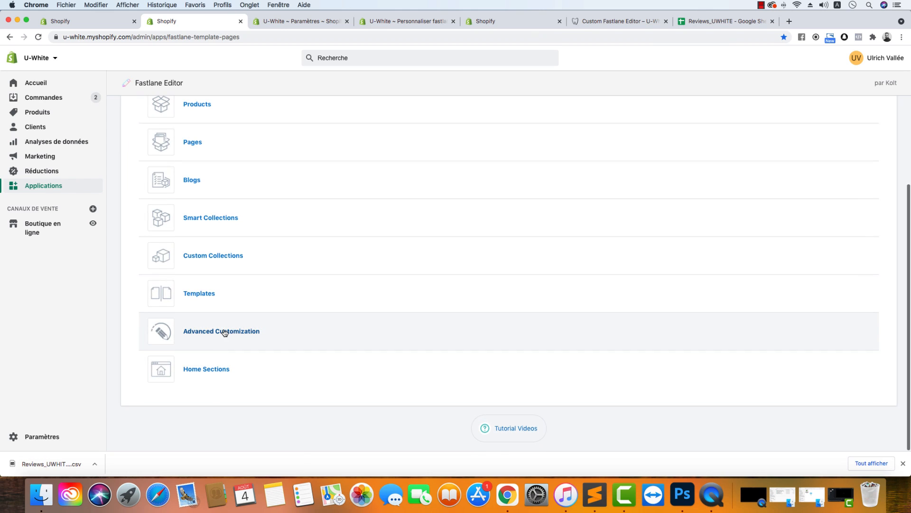
Open Advanced Customization and view the Reviews Slider "Product Reviews App" settings
left_click(225, 332)
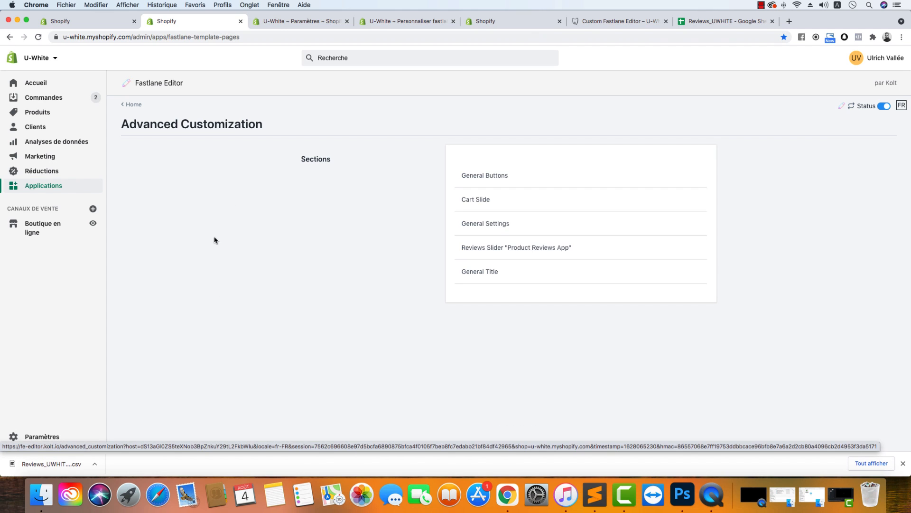
left_click(497, 250)
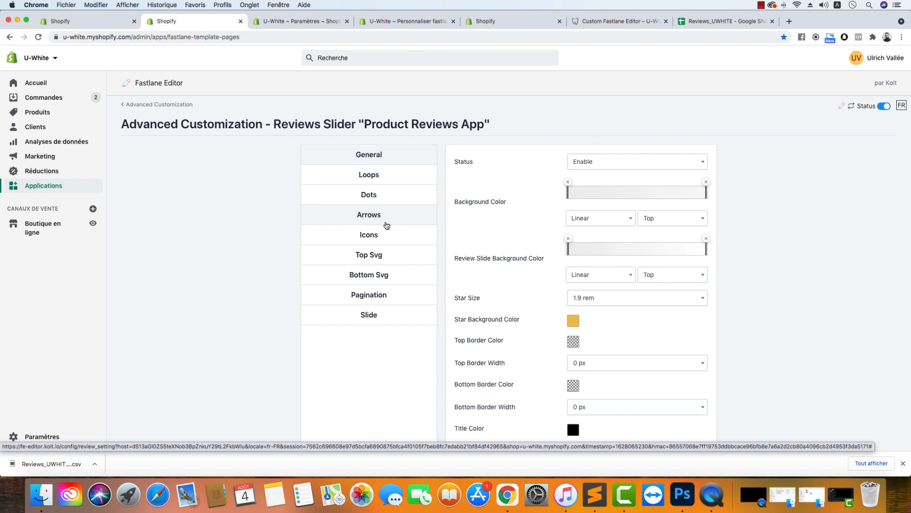
left_click(167, 105)
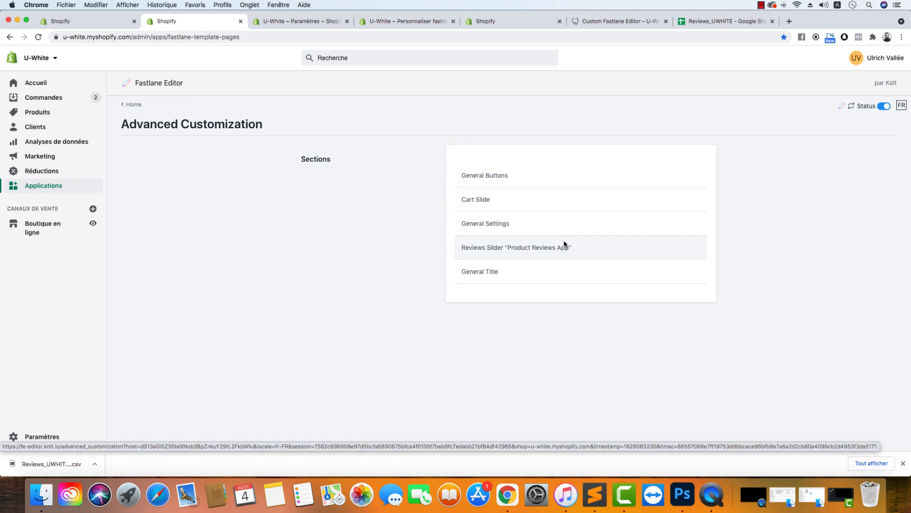
left_click(527, 244)
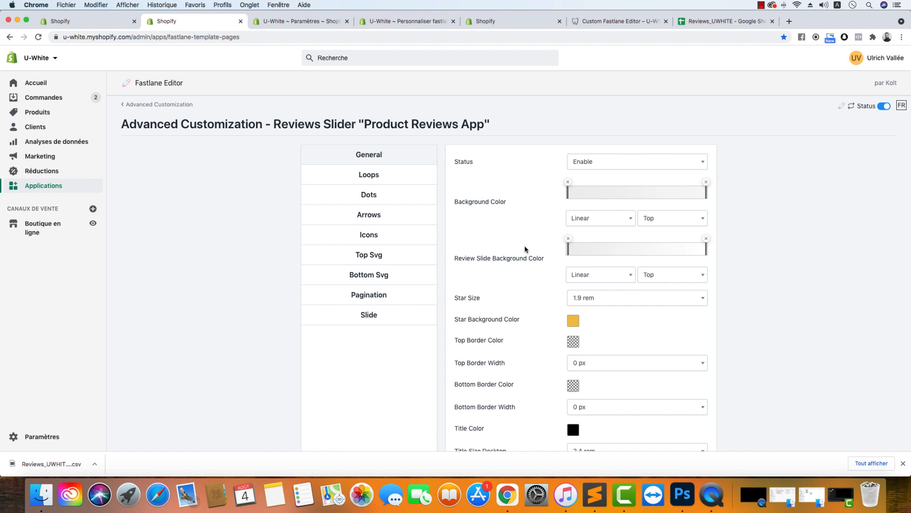
Look over the customer reviews slider on the Custom Fastlane Editor product page of the storefront
left_click(605, 16)
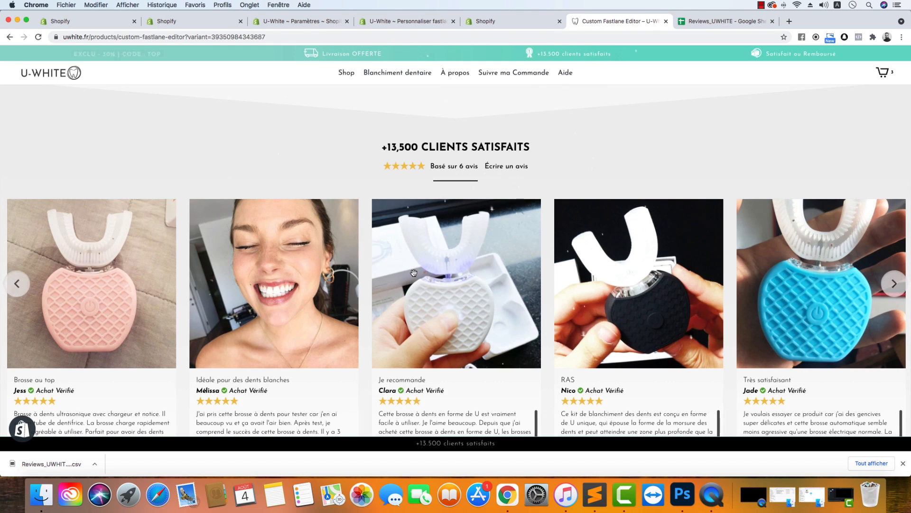
scroll(414, 272, "down", 5)
scroll(414, 272, "up", 5)
scroll(414, 273, "up", 5)
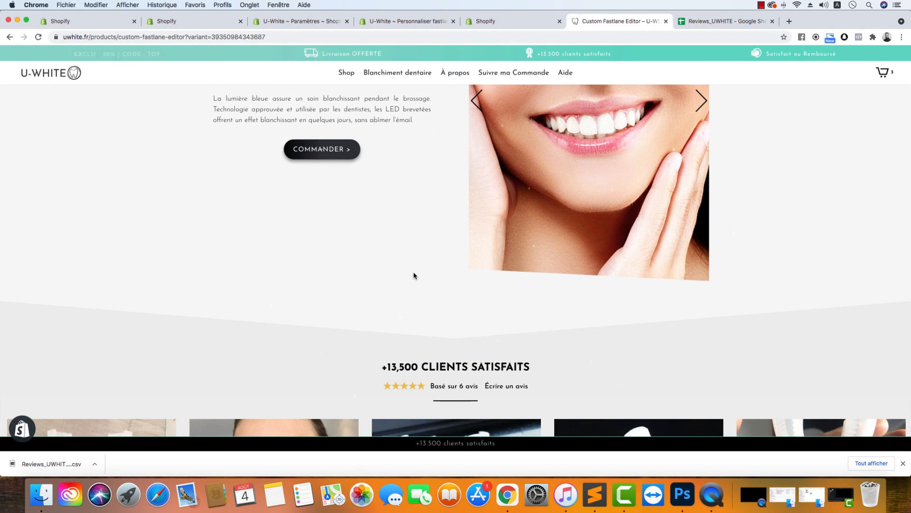
scroll(243, 197, "up", 5)
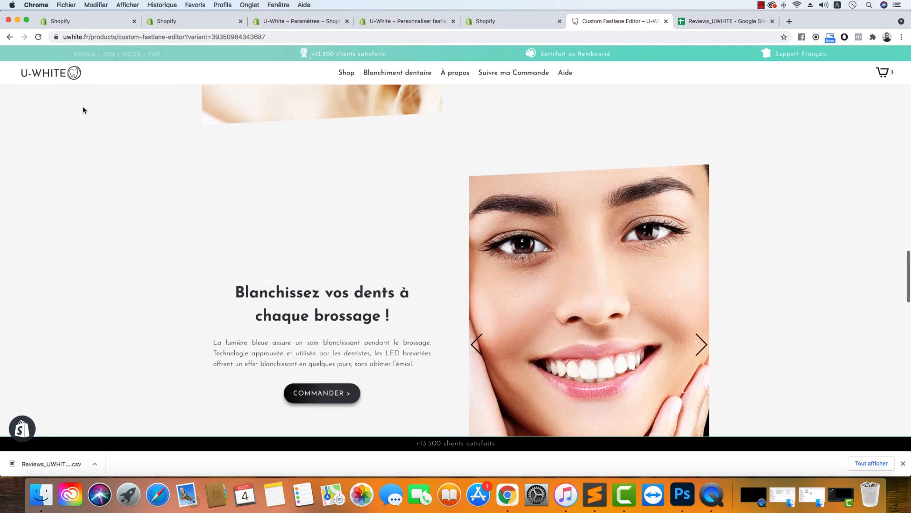
Open the U-White storefront homepage and examine its customer reviews sections
left_click(72, 74)
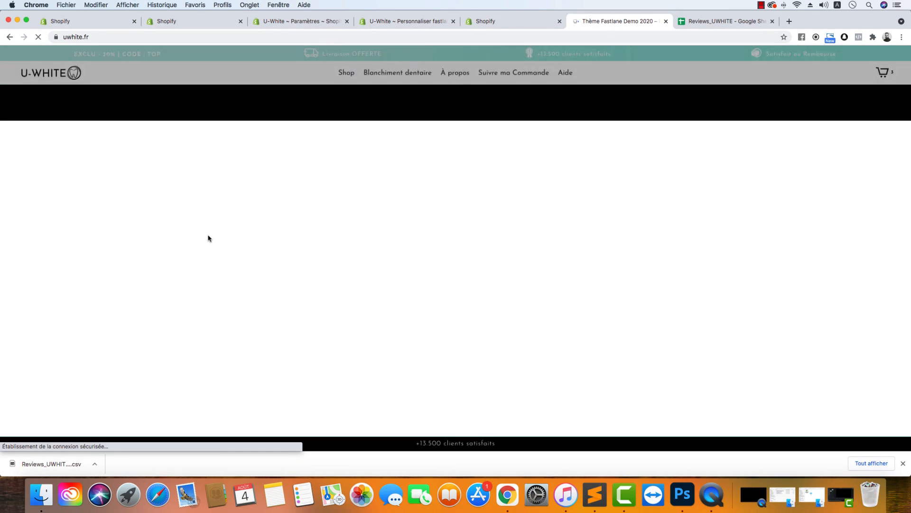
scroll(209, 236, "down", 6)
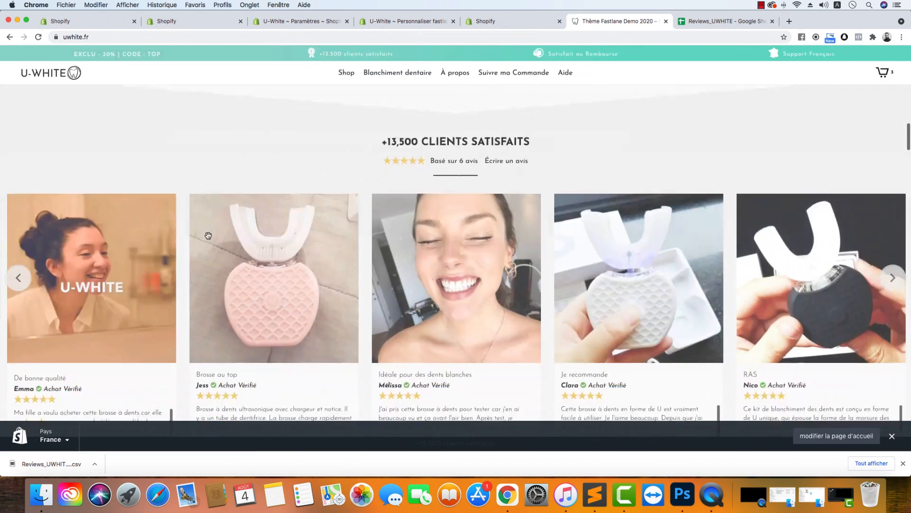
scroll(208, 235, "down", 9)
scroll(209, 235, "up", 2)
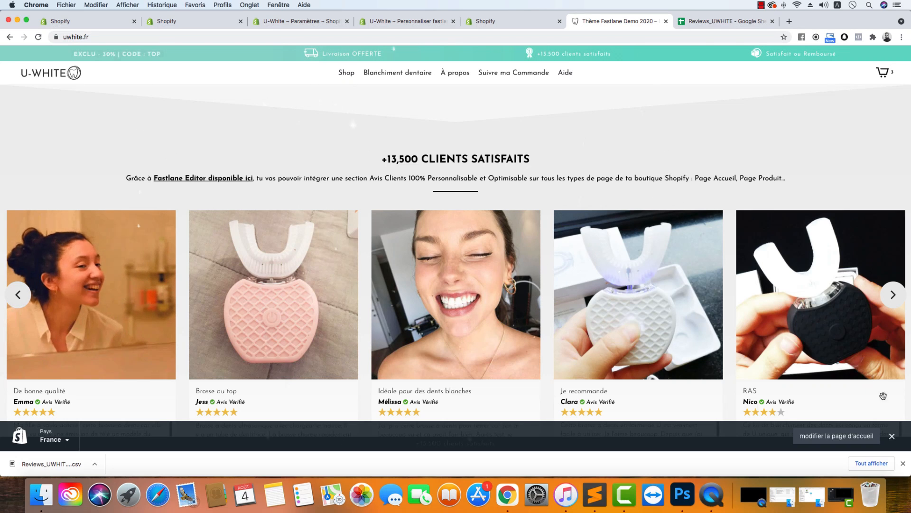
Hide the Shopify admin bar and the browser's downloads bar, keeping the storefront homepage in view
left_click(892, 435)
left_click(903, 463)
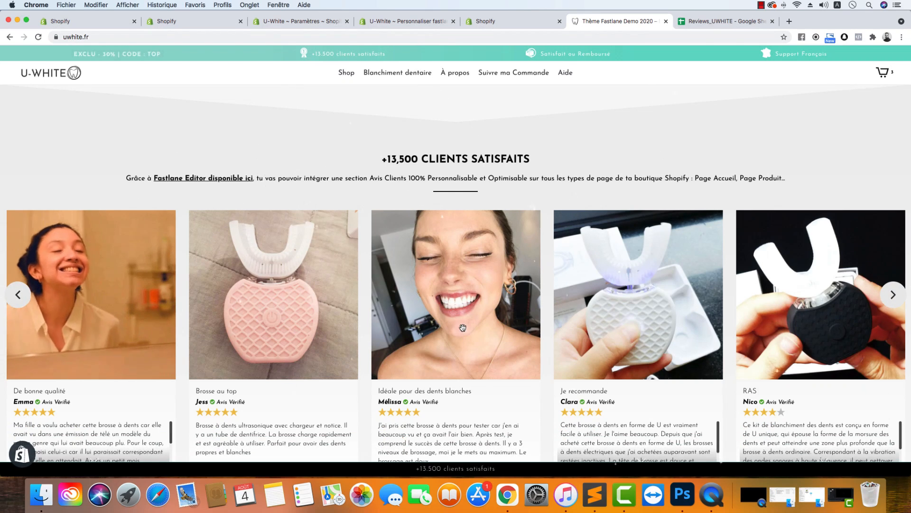
left_click(61, 22)
left_click(582, 22)
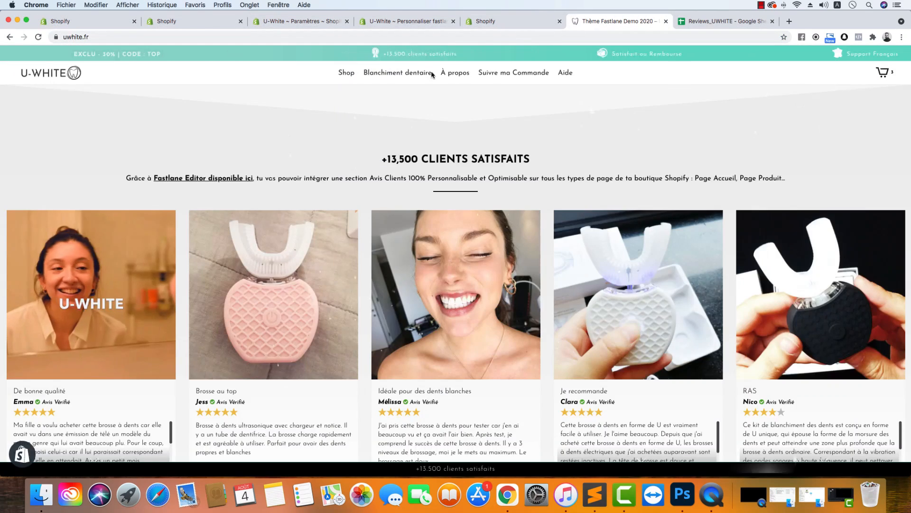
Compare the Fastlane Editor reviews section on the homepage with the featured product's +13,500 CLIENTS SATISFAITS reviews section
scroll(348, 138, "down", 3)
scroll(348, 138, "up", 3)
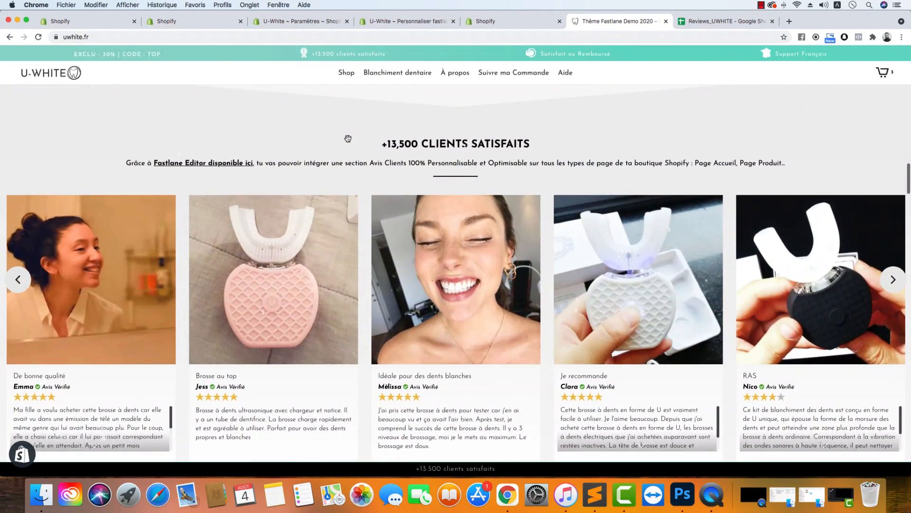
scroll(348, 139, "down", 9)
scroll(347, 138, "up", 10)
scroll(348, 141, "up", 5)
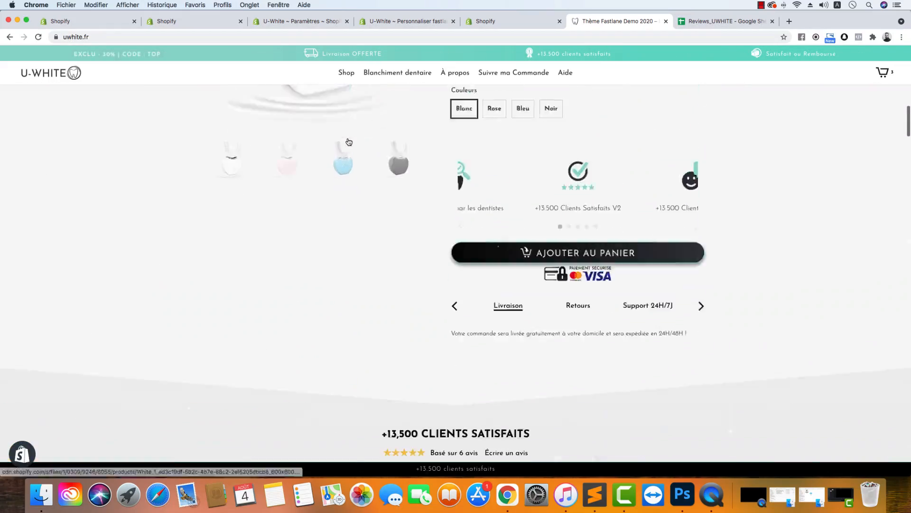
Compare the featured product's reviews section with the Fastlane Editor reviews section below it on the storefront homepage
scroll(348, 138, "down", 10)
scroll(348, 139, "up", 10)
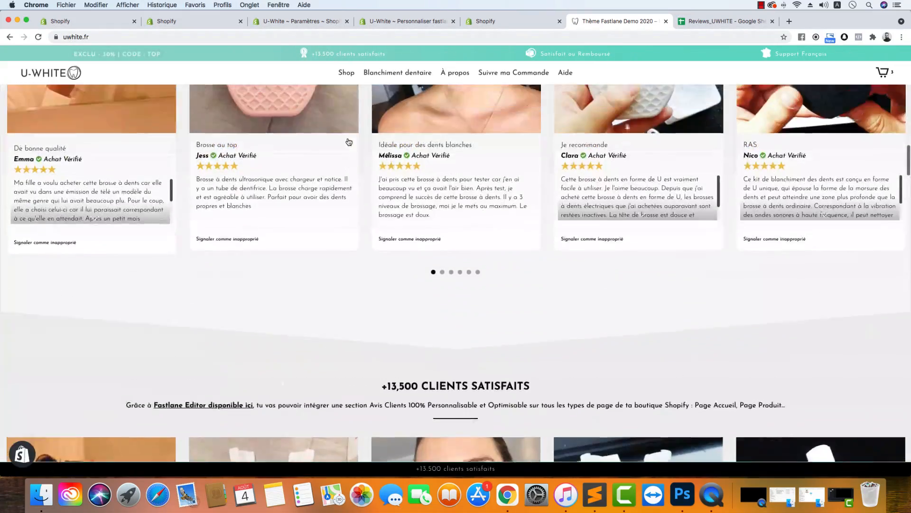
scroll(435, 194, "down", 4)
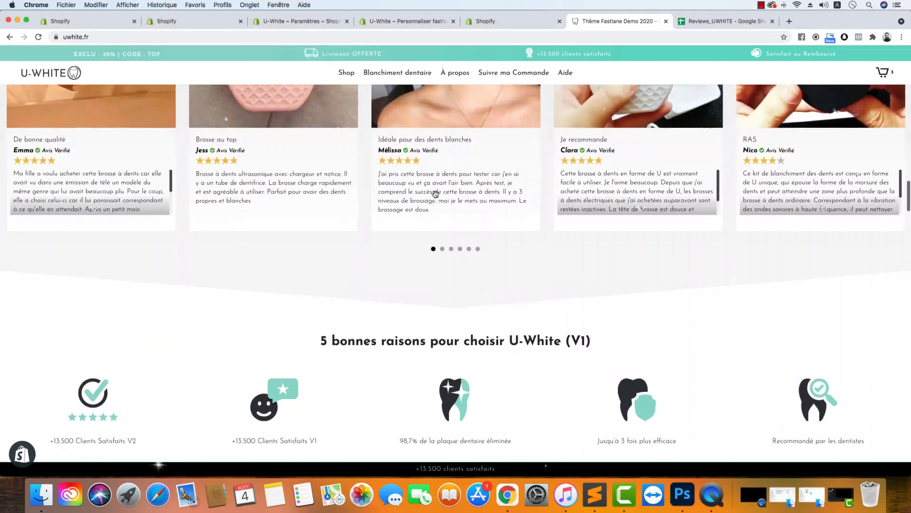
scroll(437, 195, "up", 10)
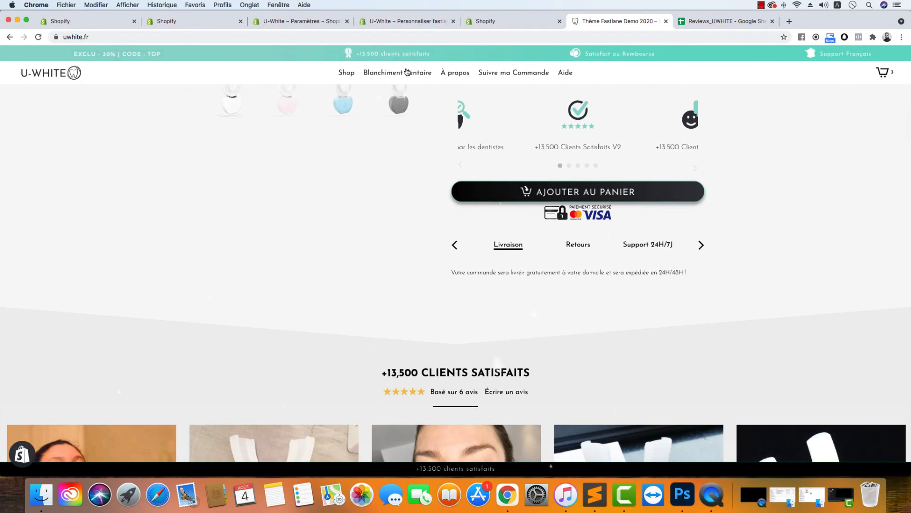
In Fastlane Editor's Home Sections, view the content below the Product section and return to the sections list
left_click(84, 21)
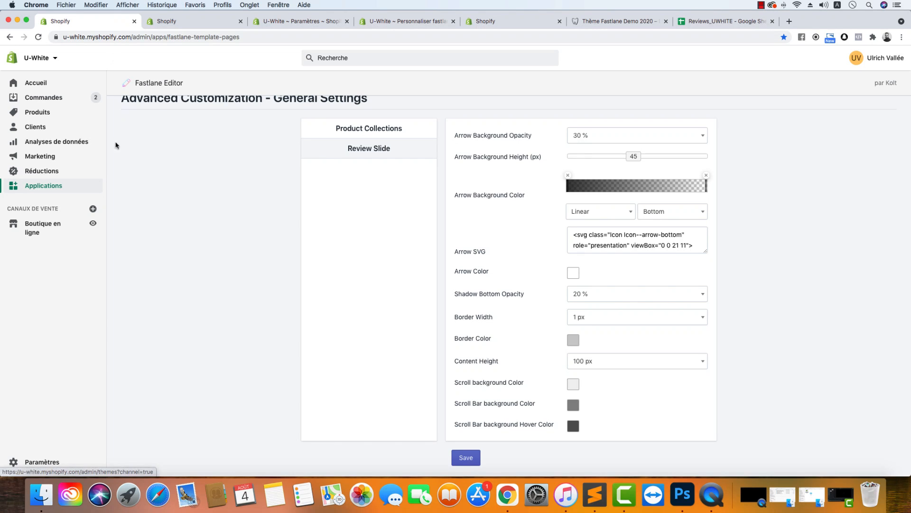
left_click_drag(165, 89, 237, 140)
scroll(488, 182, "up", 2)
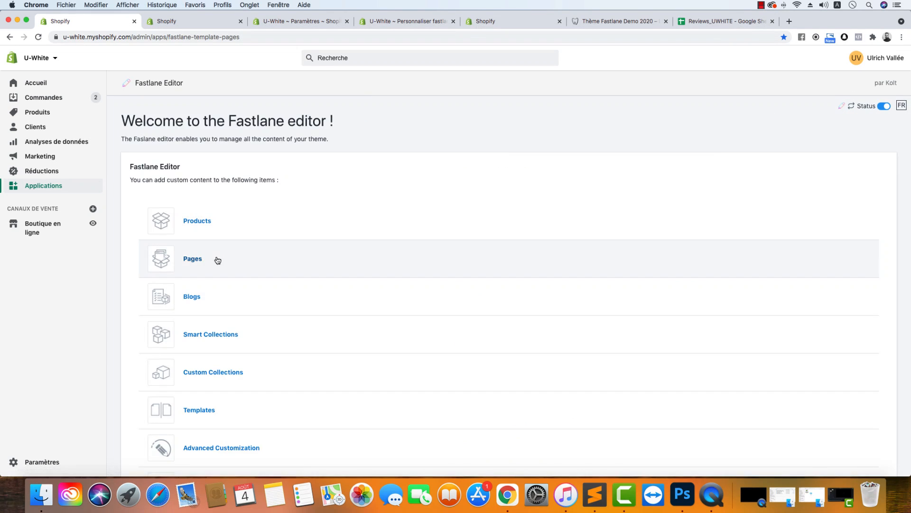
scroll(227, 290, "down", 4)
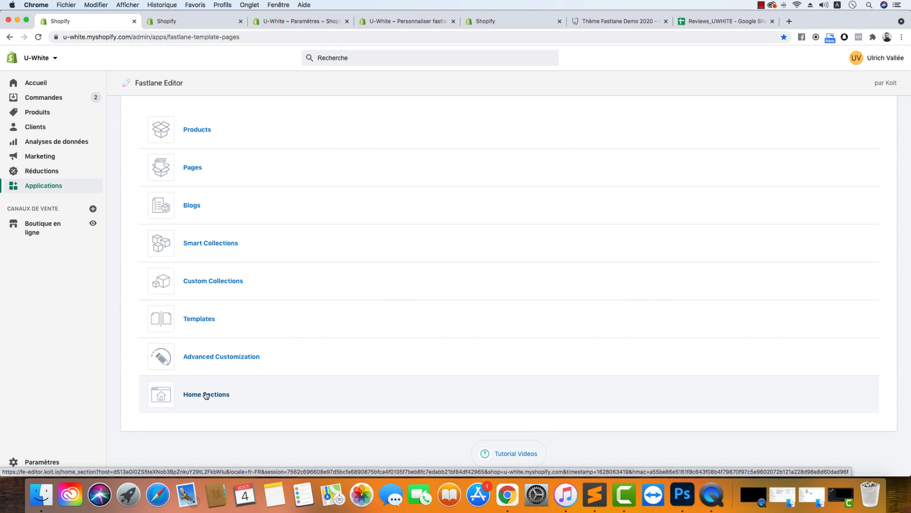
left_click(206, 395)
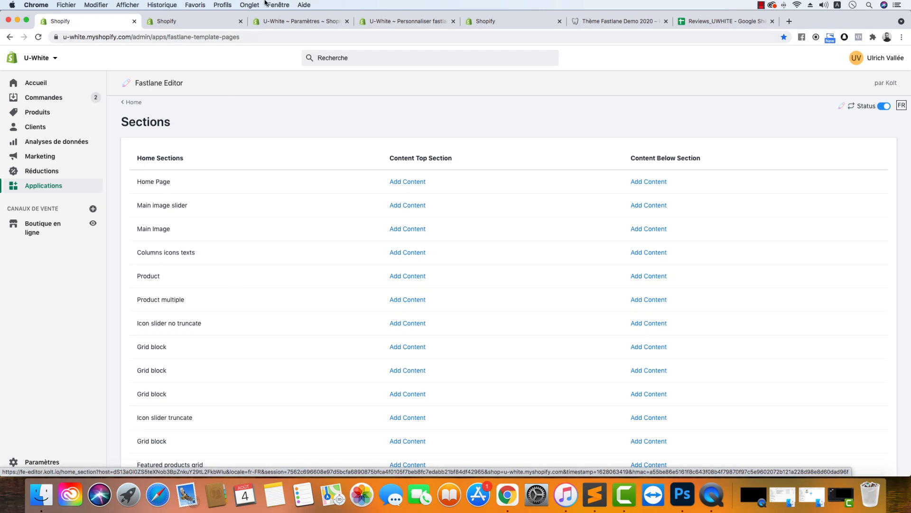
left_click(664, 279)
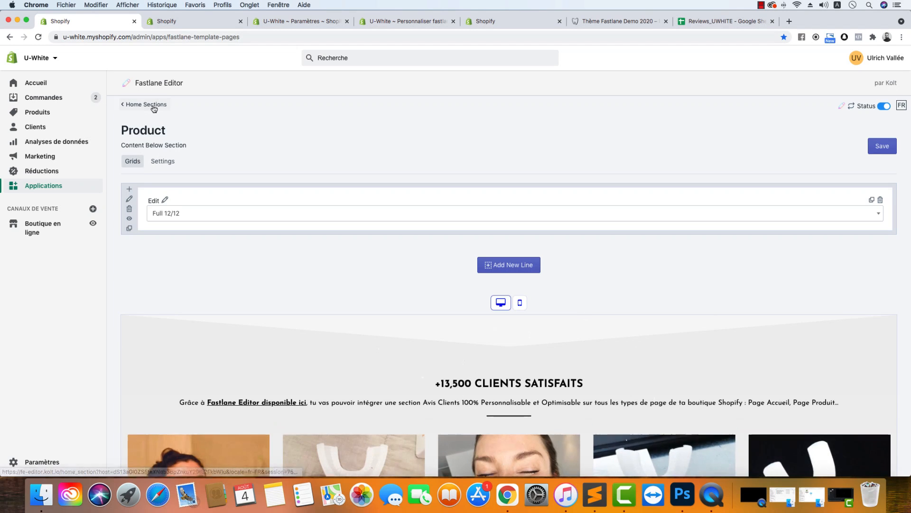
left_click(145, 104)
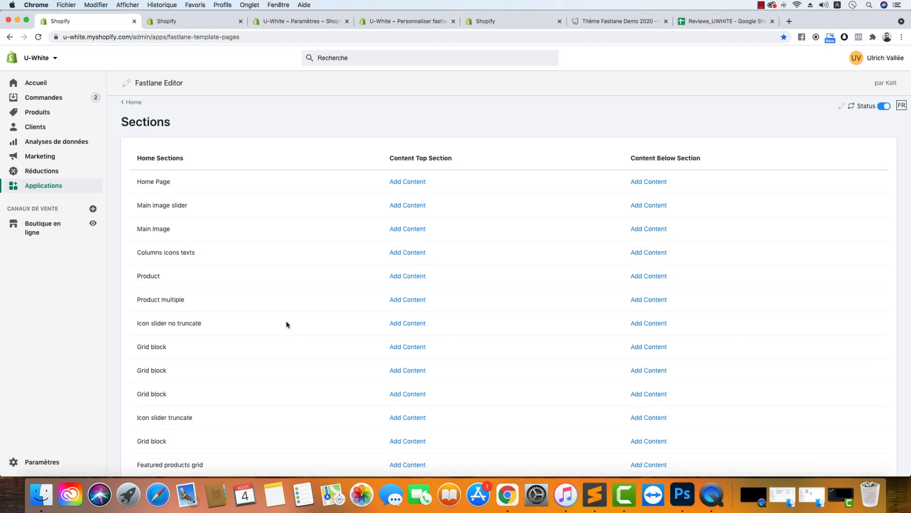
Check the featured product block on the storefront homepage and return to Fastlane Editor's home sections list
left_click(599, 23)
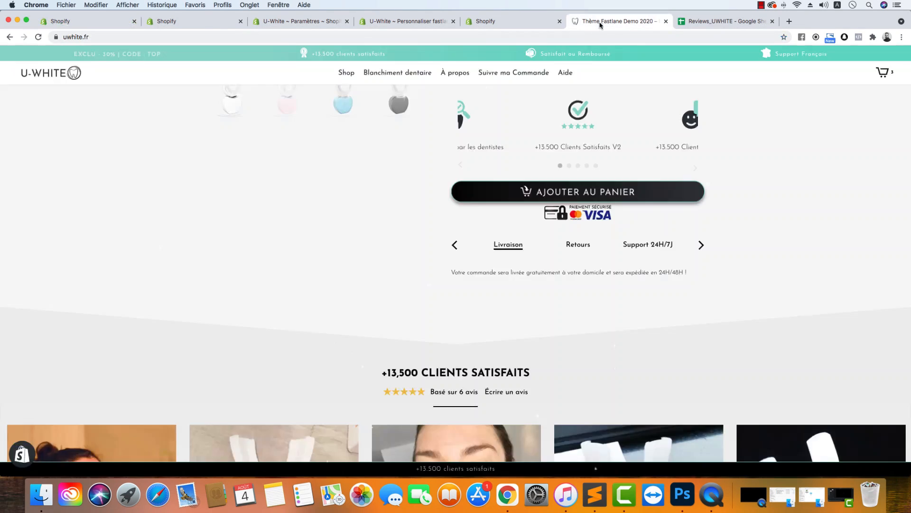
scroll(491, 227, "up", 4)
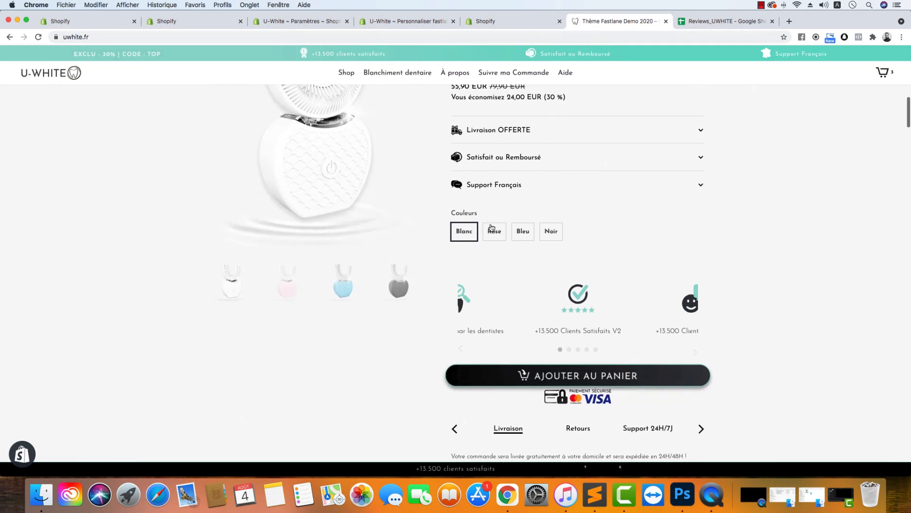
left_click(176, 21)
left_click(283, 24)
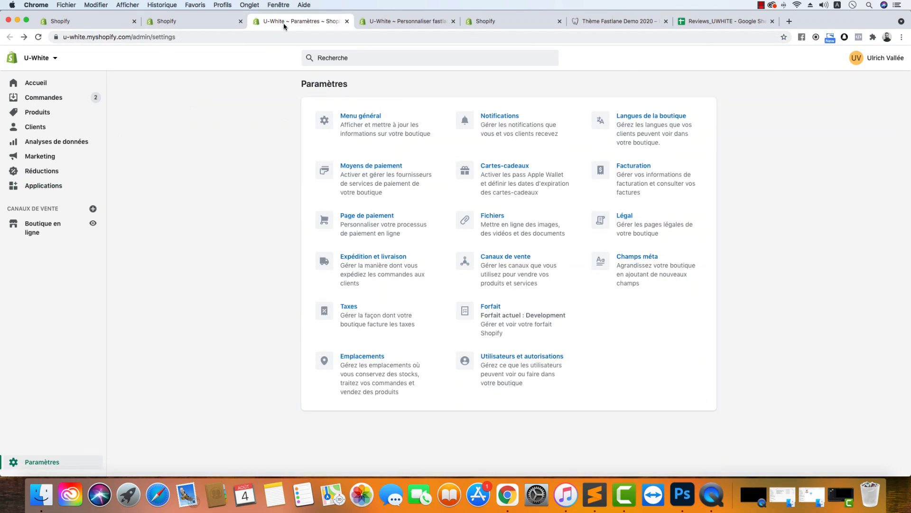
left_click(380, 22)
left_click(100, 21)
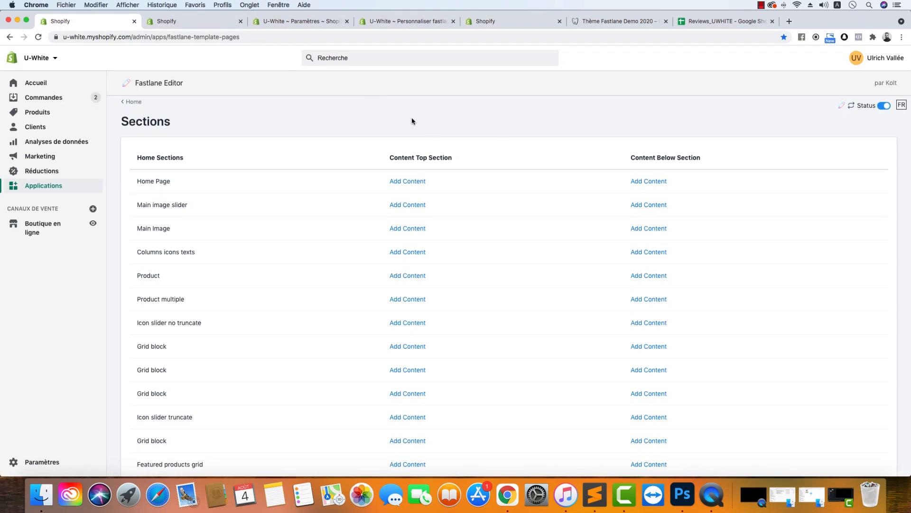
Open the content below the Product home section for editing and look over its customer reviews preview
double_click(164, 275)
left_click(646, 279)
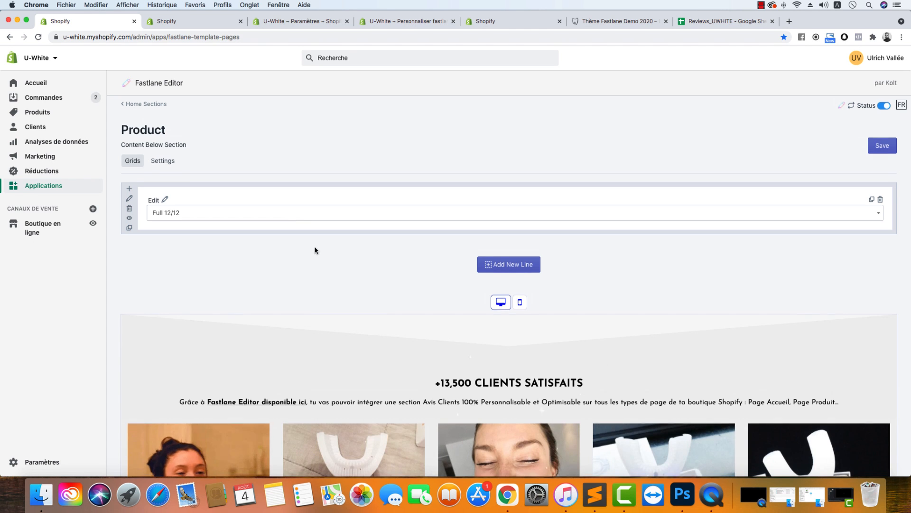
scroll(314, 247, "down", 5)
scroll(314, 248, "up", 5)
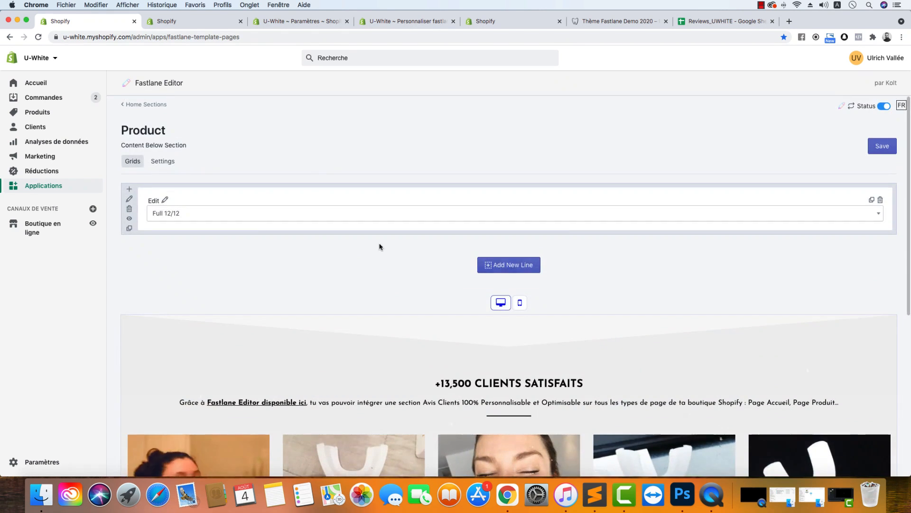
Add a new line with a Full 12/12 grid below the existing one and open that grid for editing
left_click(529, 262)
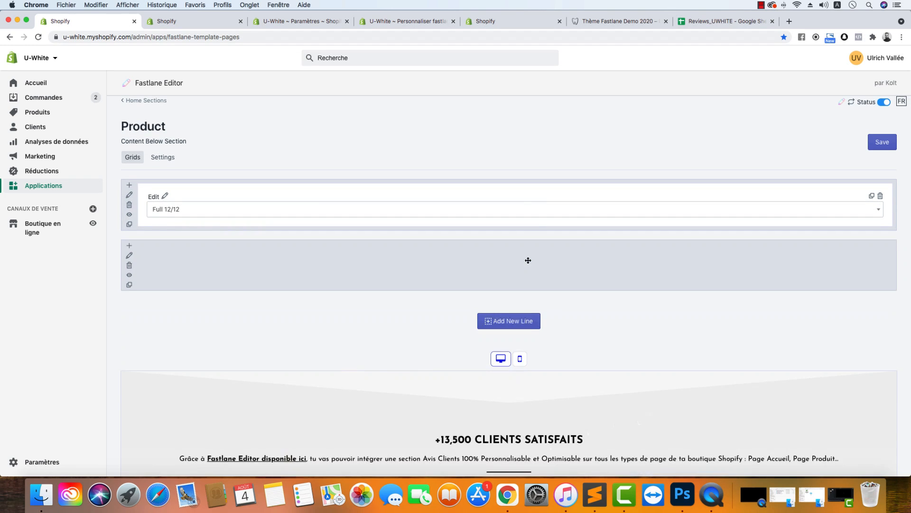
left_click(129, 246)
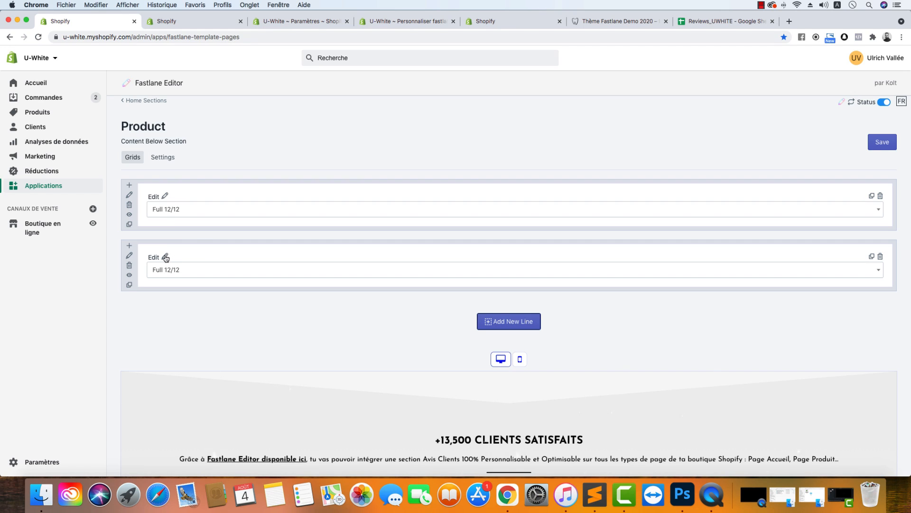
scroll(474, 298, "down", 7)
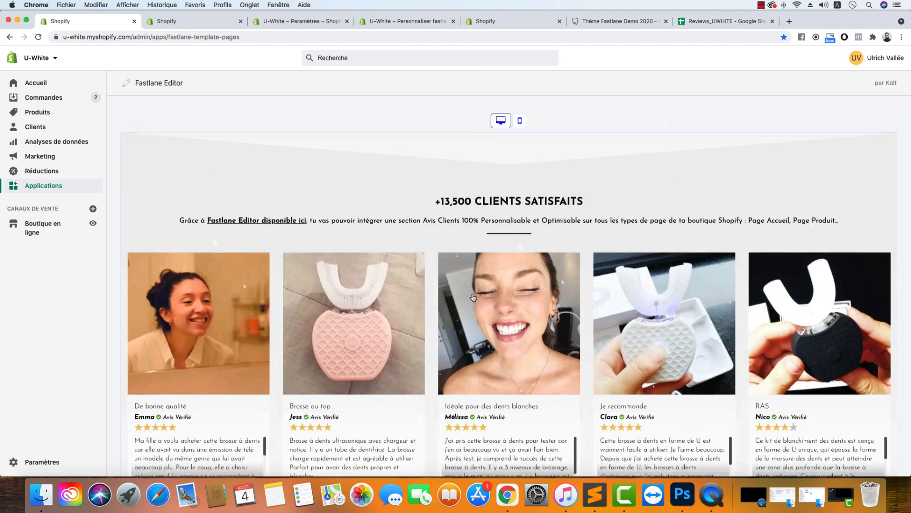
scroll(346, 234, "up", 8)
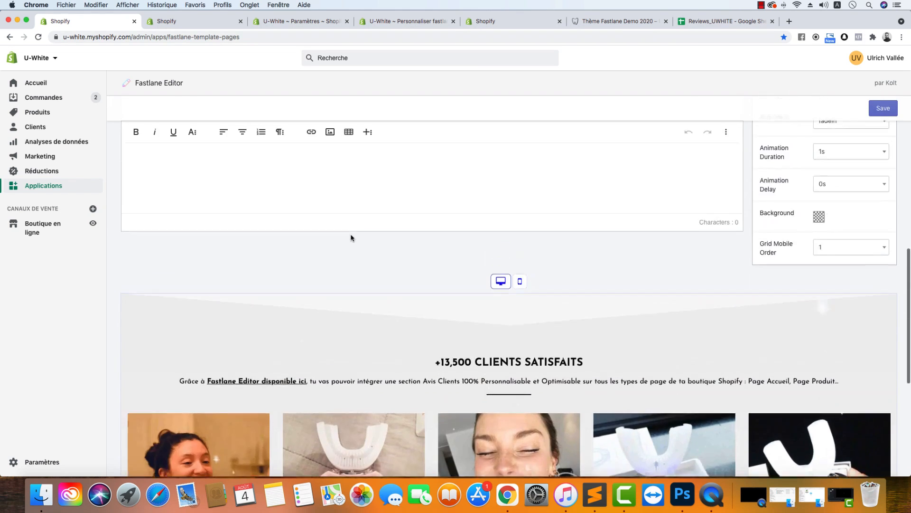
scroll(351, 235, "up", 3)
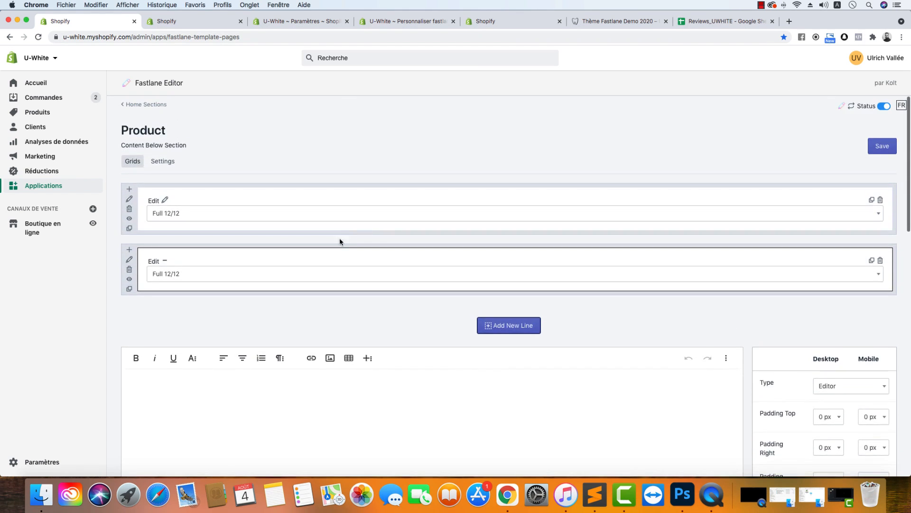
Set the new grid's type to Review Slider and check the placeholder slider in the preview
left_click(837, 388)
left_click(839, 370)
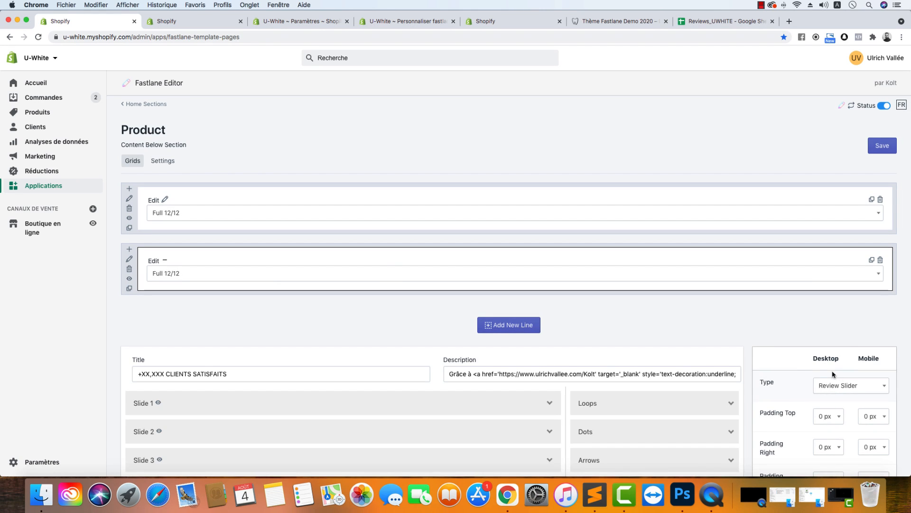
scroll(98, 320, "down", 10)
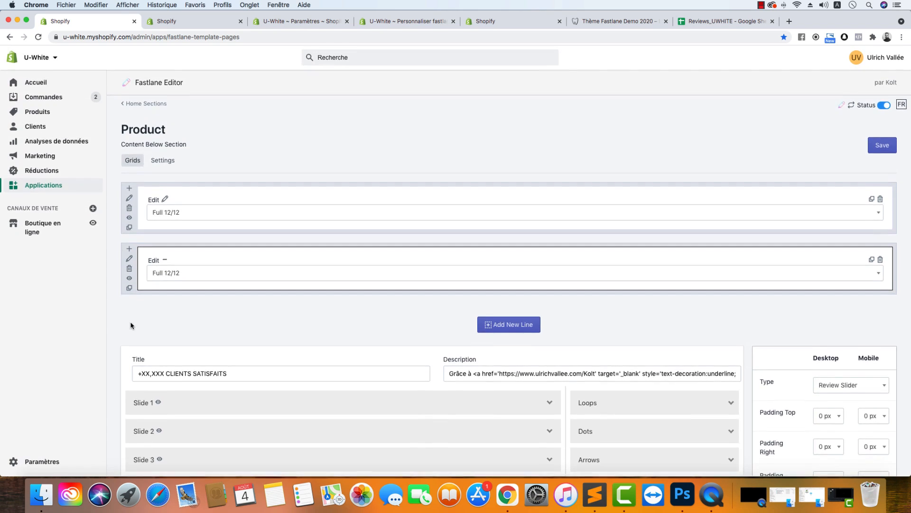
scroll(157, 326, "down", 4)
scroll(349, 330, "down", 7)
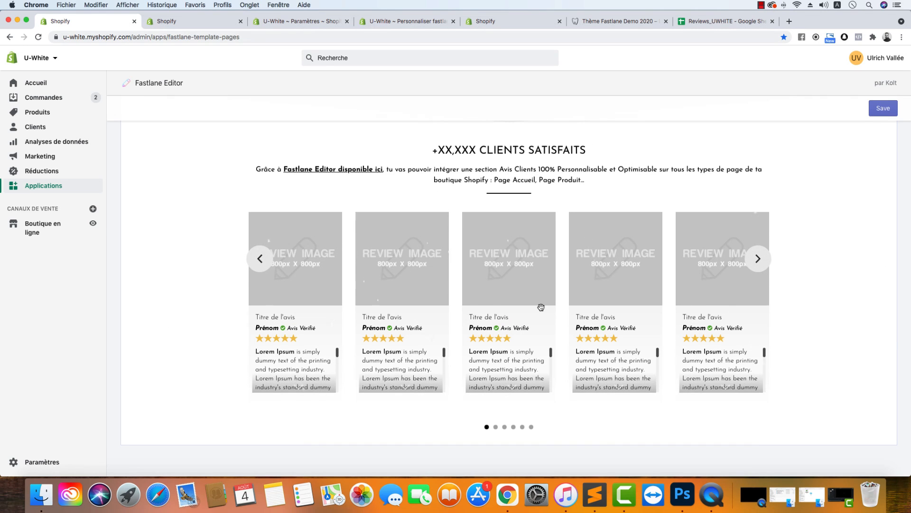
Enable Full Width on desktop for the new review slider's line and check both sliders in the preview
scroll(570, 304, "up", 5)
scroll(234, 252, "up", 10)
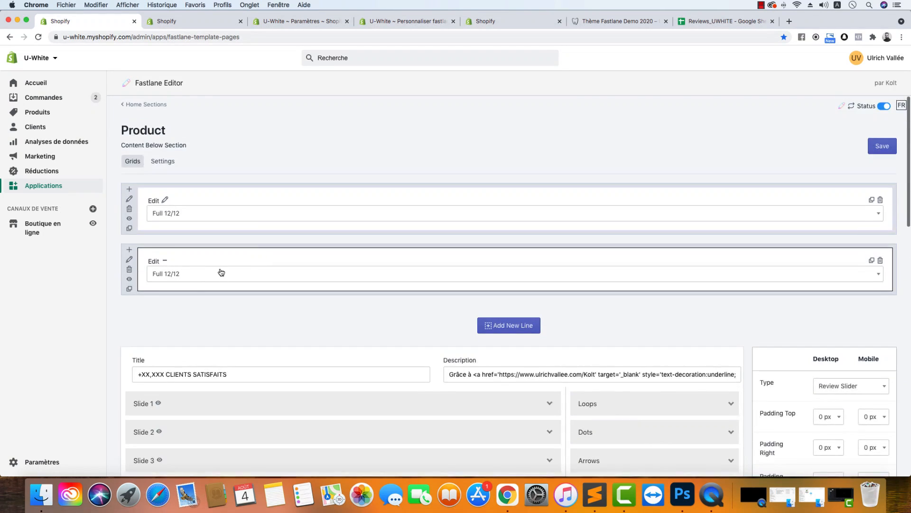
scroll(184, 277, "down", 1)
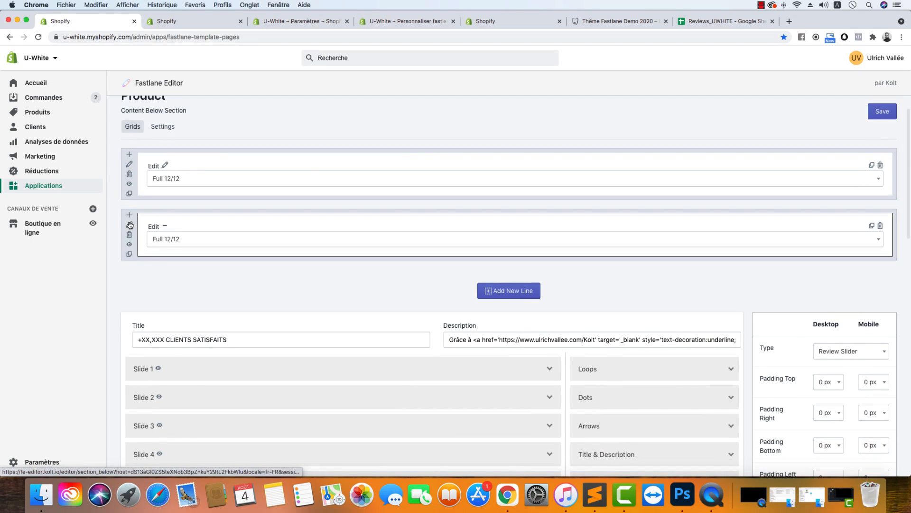
left_click(130, 225)
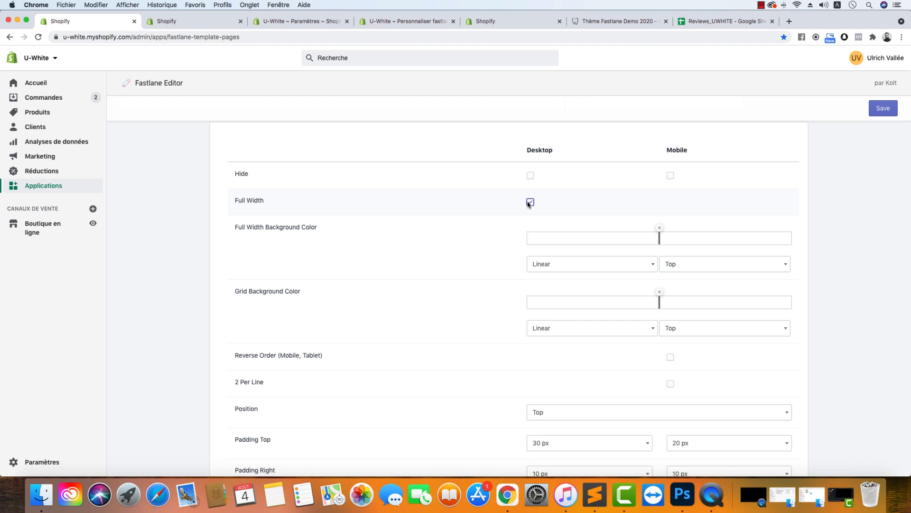
scroll(275, 266, "down", 15)
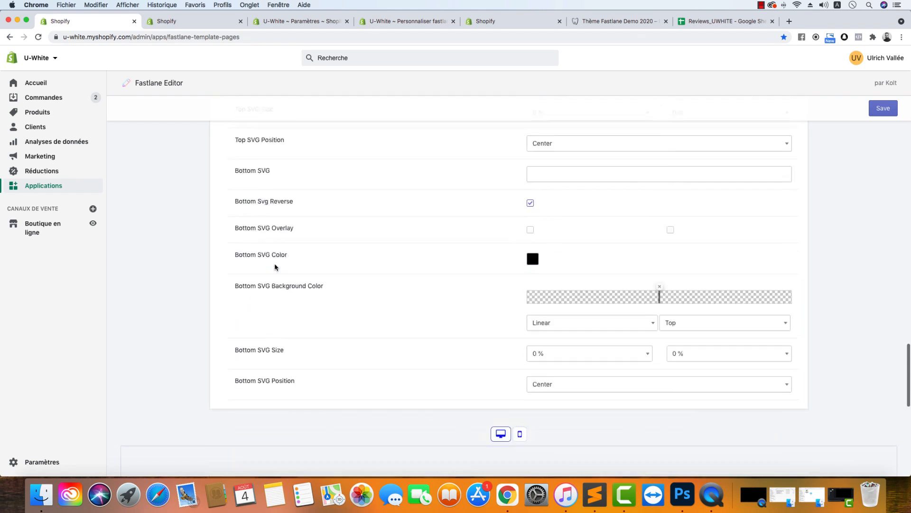
scroll(275, 264, "down", 6)
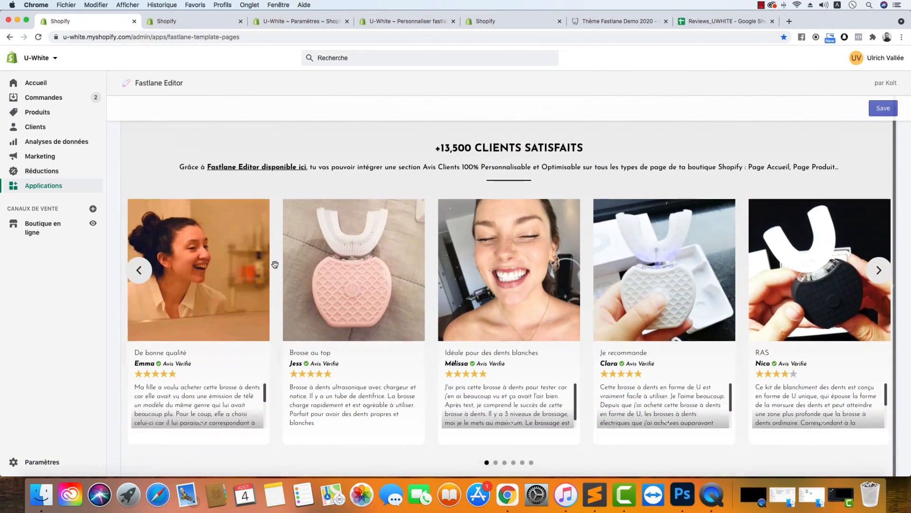
scroll(275, 264, "down", 7)
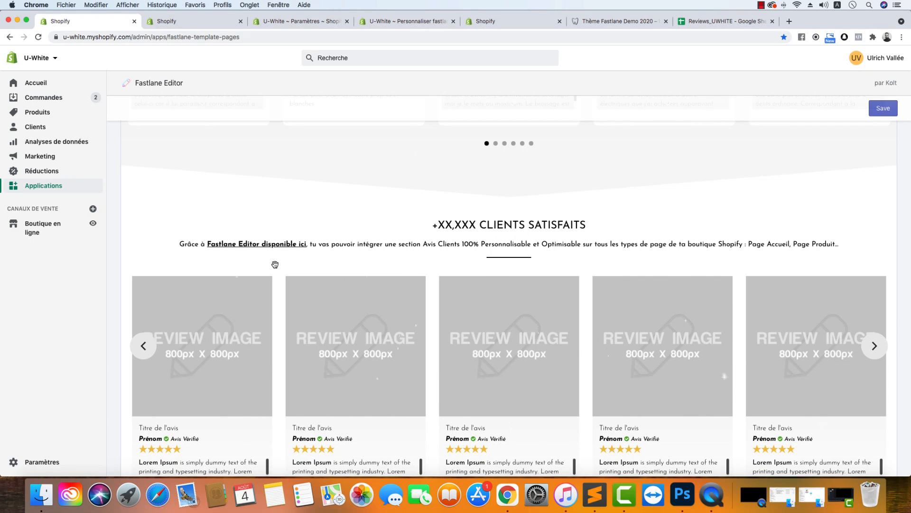
scroll(275, 264, "down", 1)
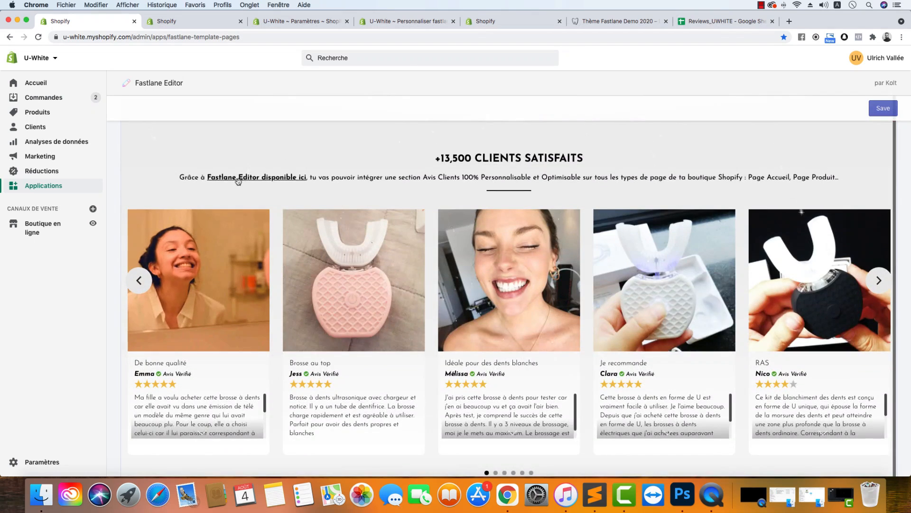
Examine the Title and Description fields of the new review slider
scroll(240, 189, "up", 15)
scroll(236, 198, "up", 12)
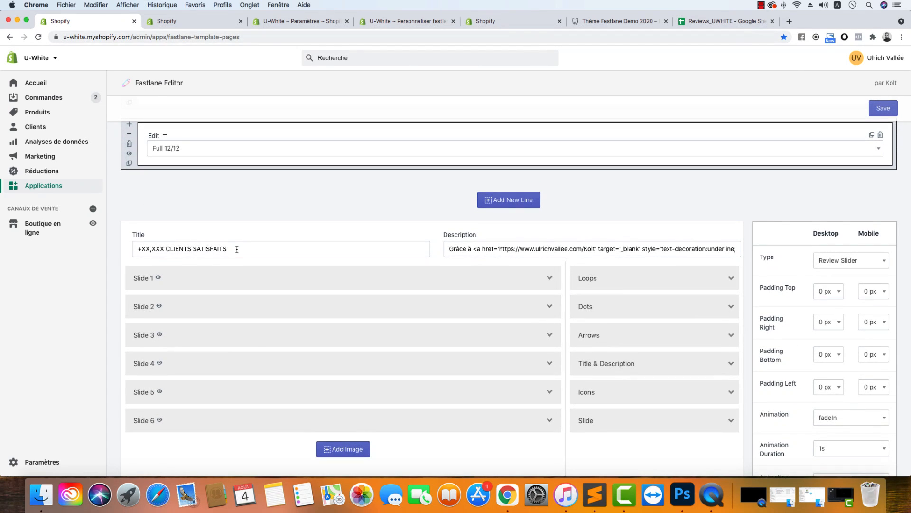
triple_click(306, 253)
left_click_drag(448, 250, 731, 248)
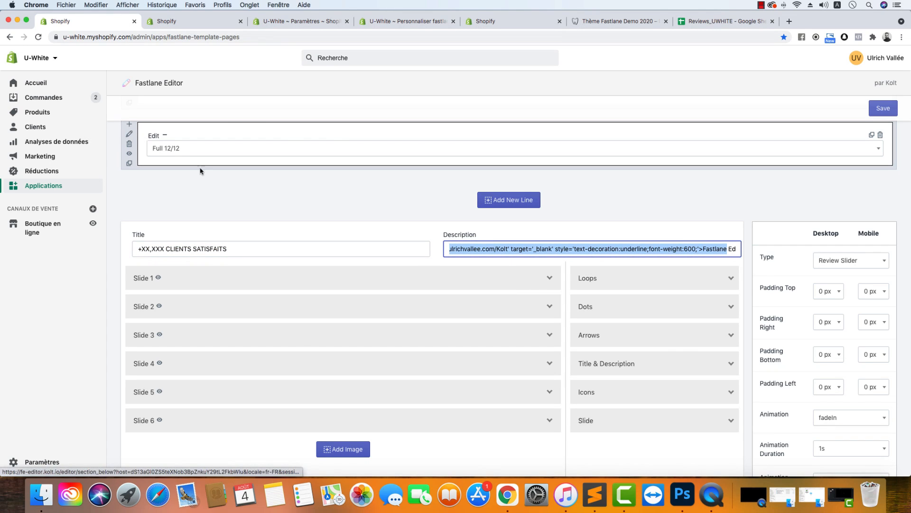
Examine the image, star, video, title, author and description options of Slide 1 and Slide 2, plus the remaining slides
left_click(177, 279)
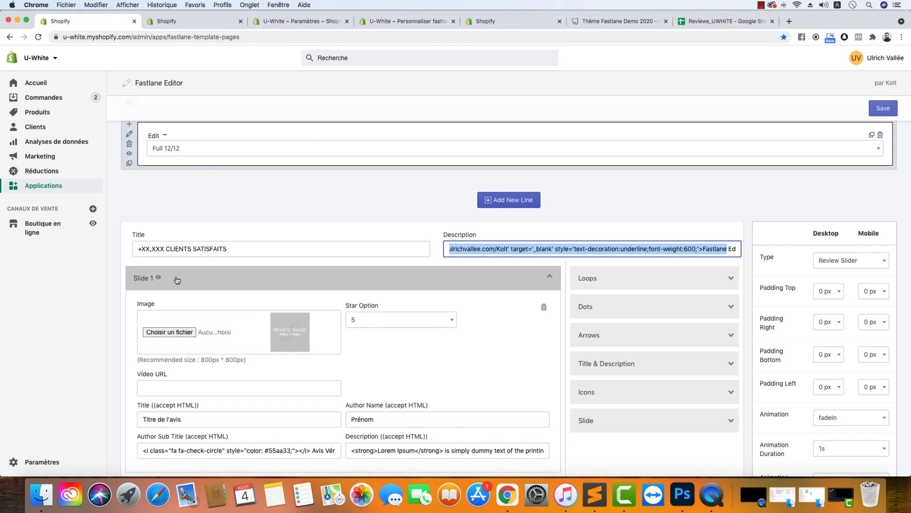
left_click(177, 279)
left_click(187, 308)
scroll(205, 347, "down", 5)
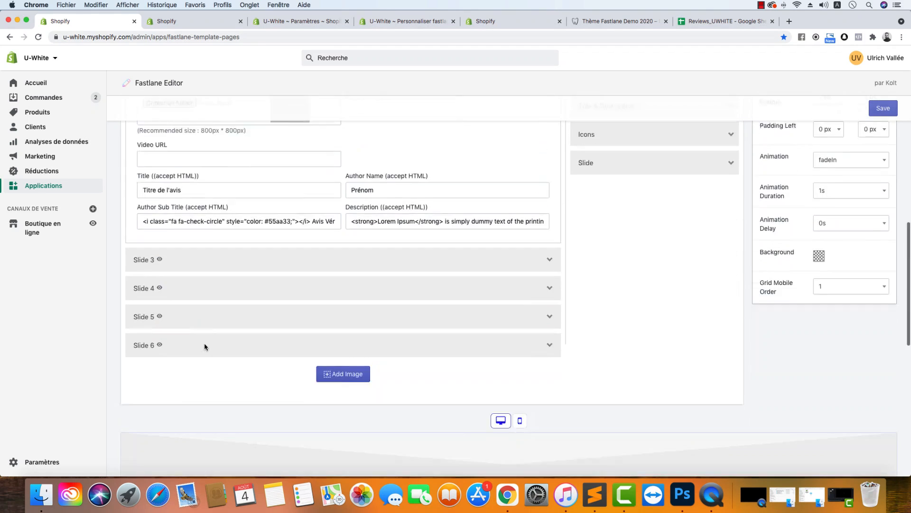
scroll(204, 346, "down", 2)
scroll(340, 307, "up", 8)
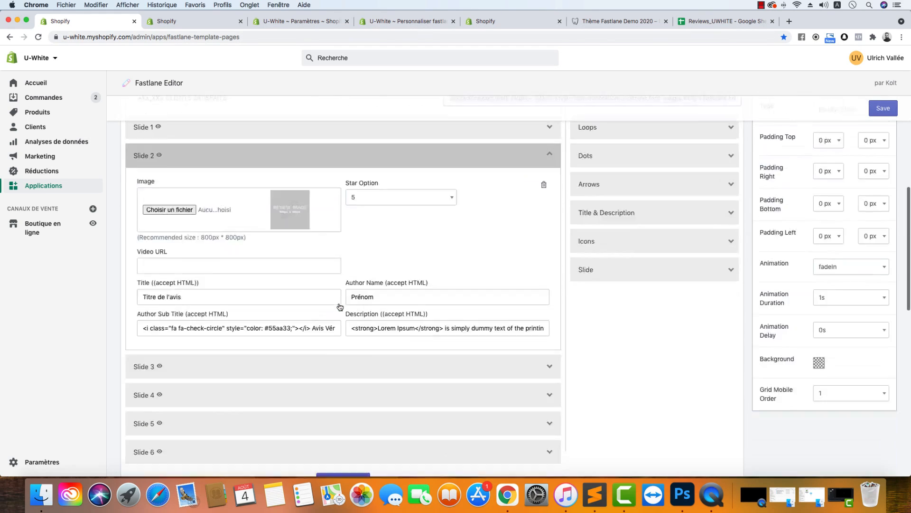
Examine Slide 1's video URL, title, author name, author sub title and HTML description fields, and compare them with the preview
left_click(199, 221)
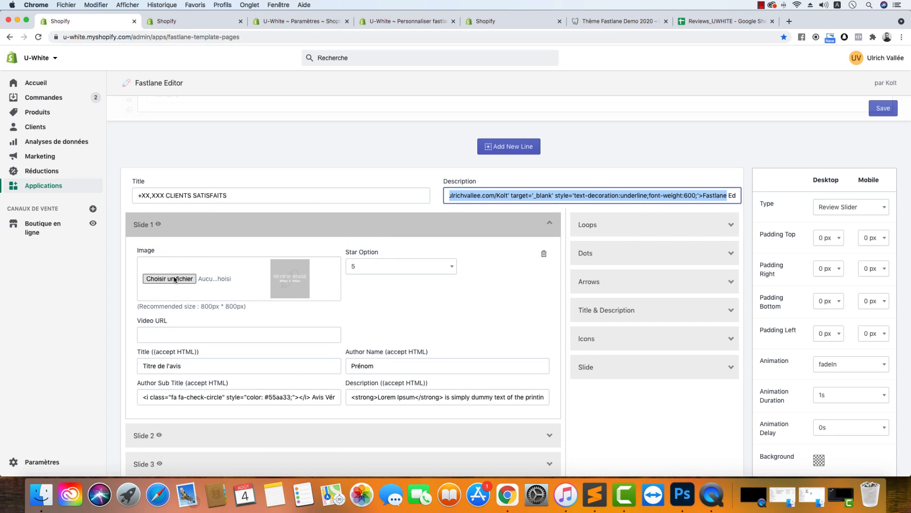
left_click(177, 336)
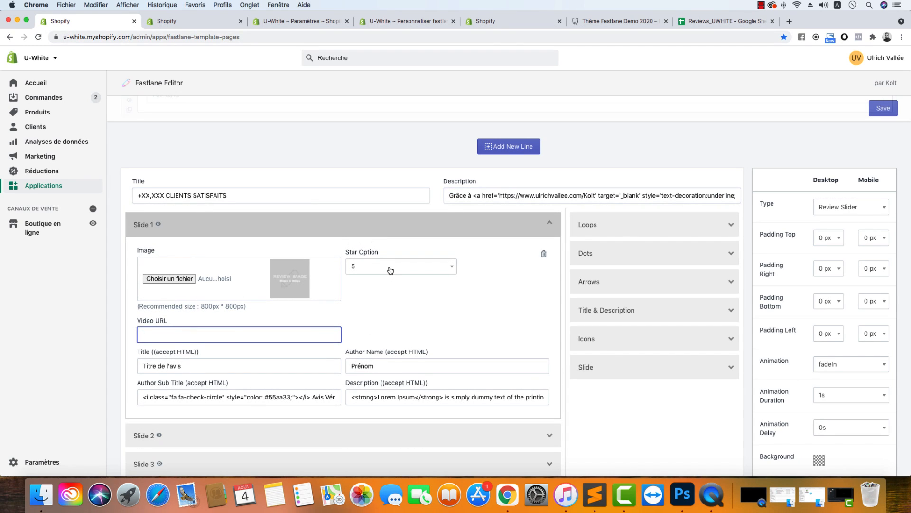
left_click_drag(194, 361, 65, 366)
left_click_drag(410, 365, 190, 376)
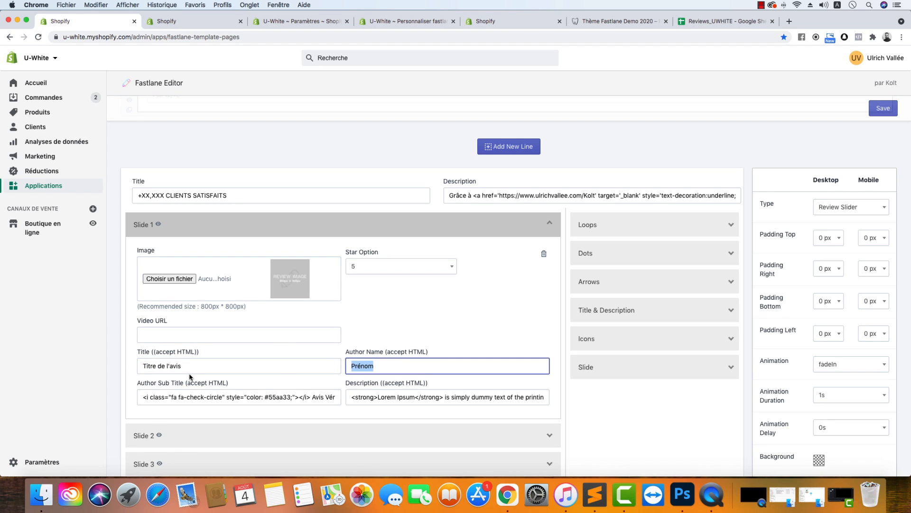
left_click_drag(143, 397, 319, 397)
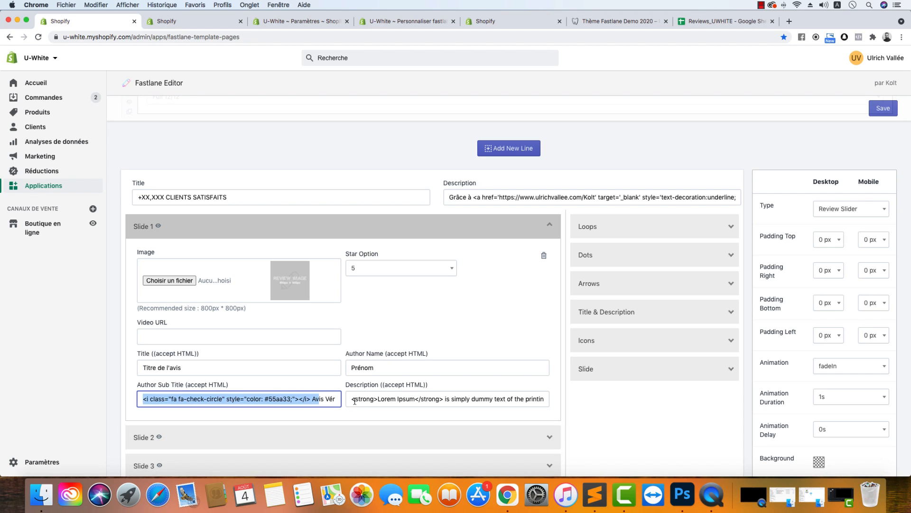
left_click_drag(351, 399, 379, 401)
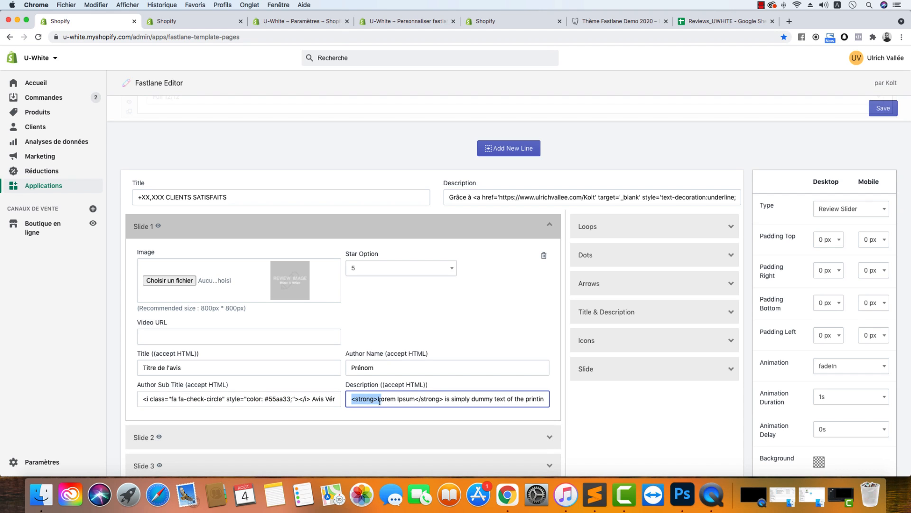
left_click(380, 401)
left_click_drag(445, 399, 362, 384)
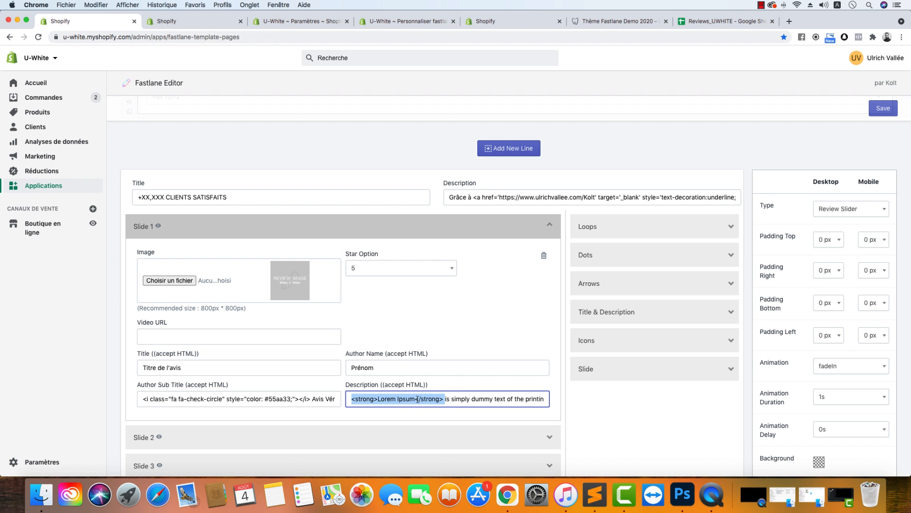
scroll(555, 234, "down", 8)
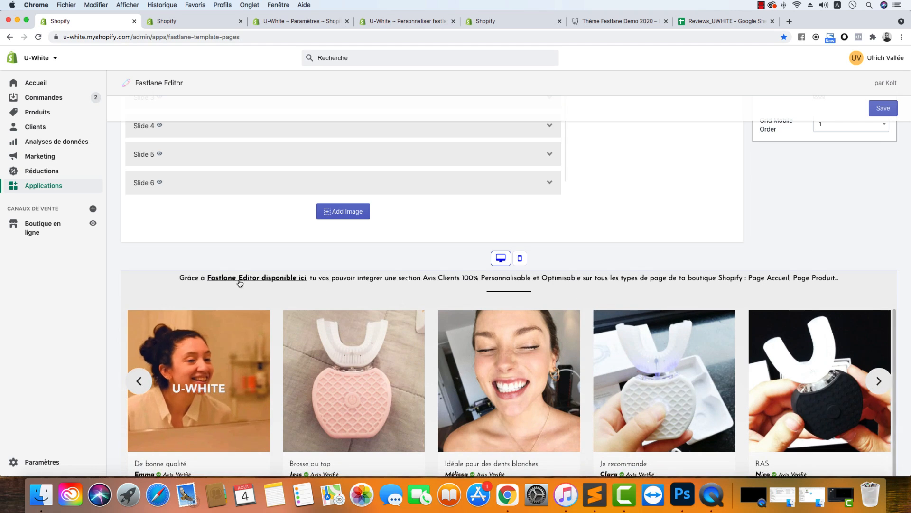
scroll(420, 215, "up", 8)
scroll(419, 216, "up", 5)
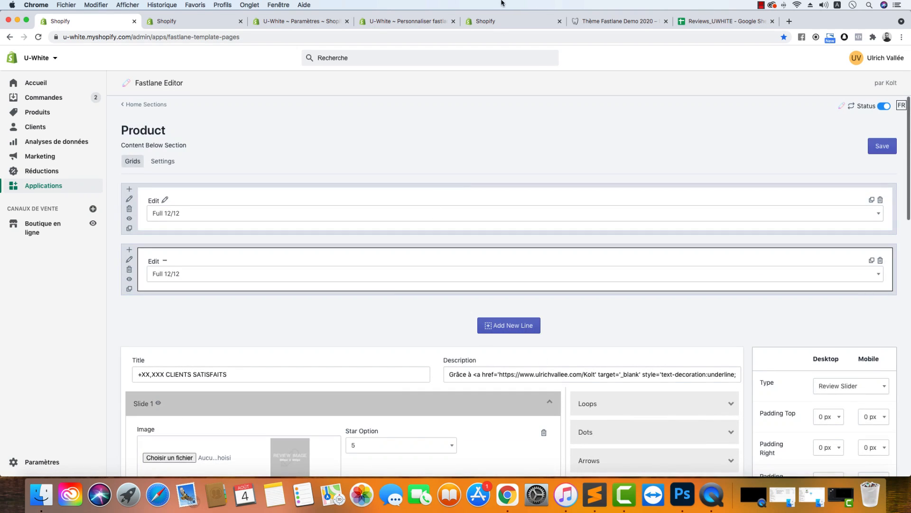
Switch to the theme customizer and examine the General settings for paragraph, list and strong text, including the strong font weight options
left_click(293, 21)
left_click(354, 22)
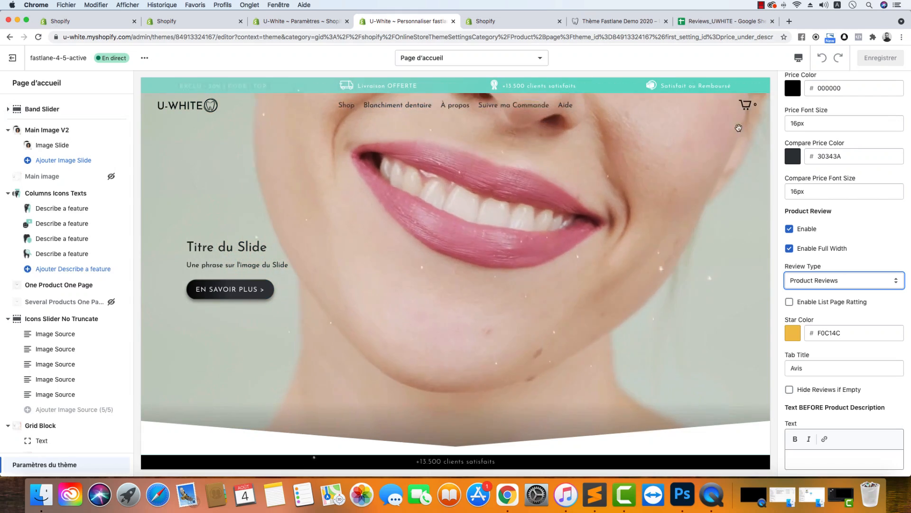
scroll(800, 157, "down", 5)
scroll(800, 157, "up", 10)
scroll(800, 157, "up", 10)
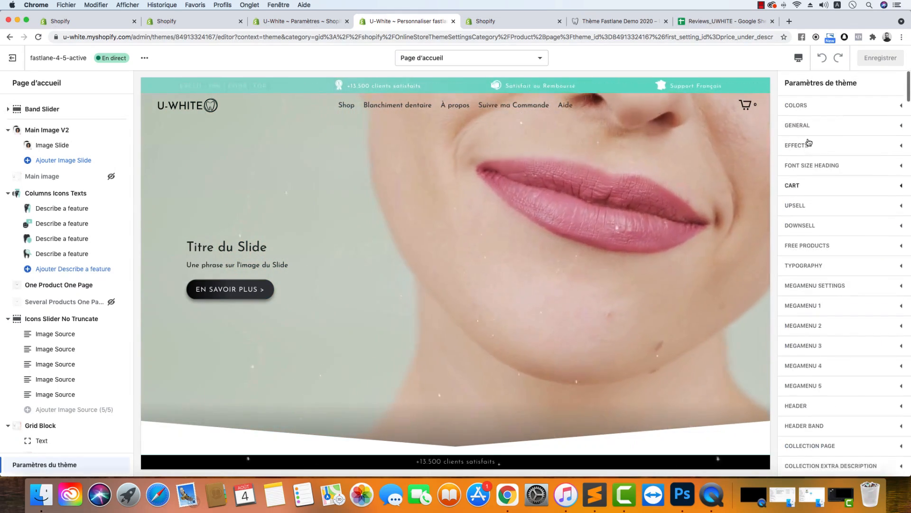
left_click(810, 127)
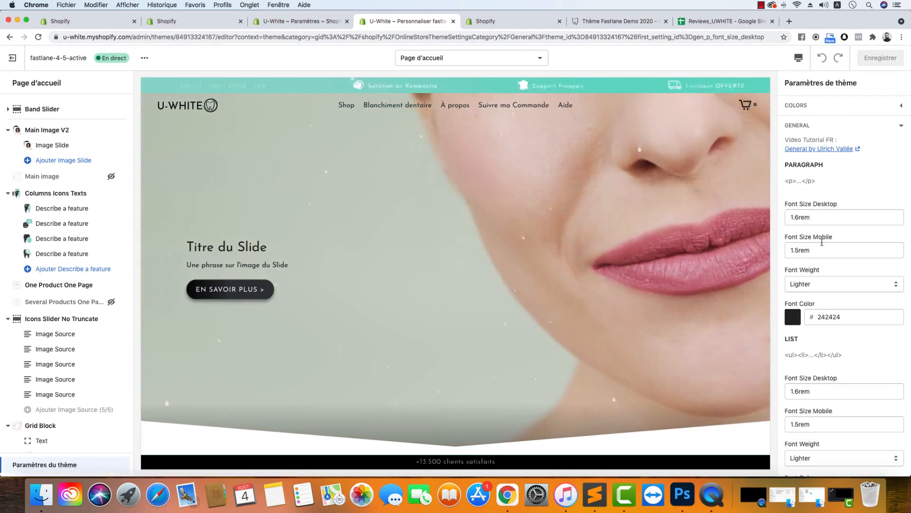
scroll(822, 243, "down", 5)
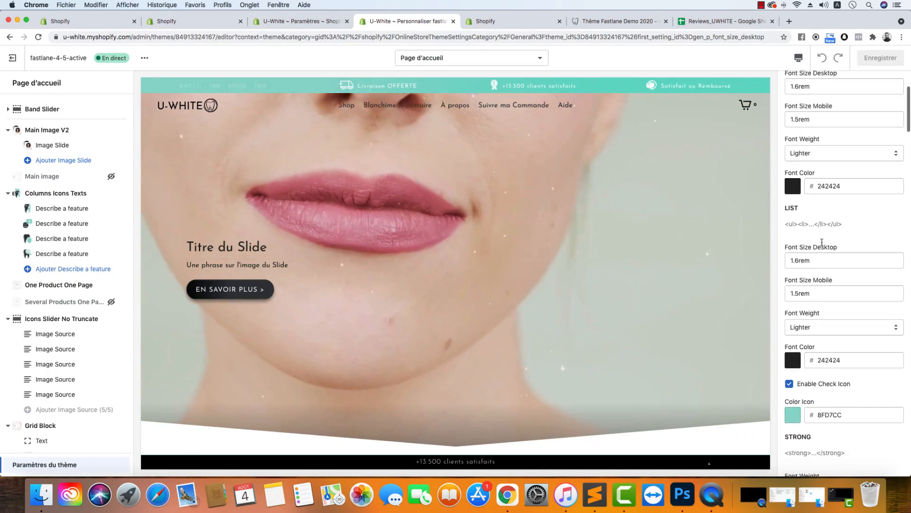
scroll(822, 242, "up", 3)
scroll(822, 242, "down", 10)
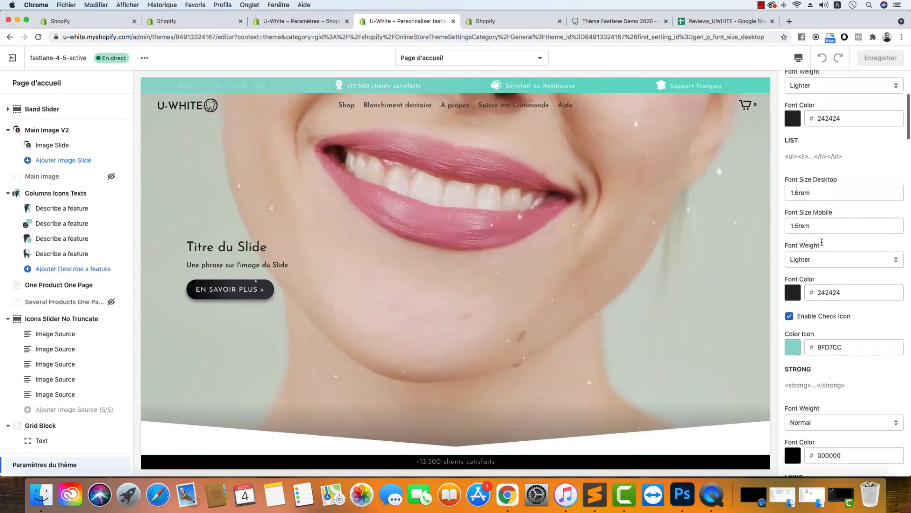
left_click(821, 264)
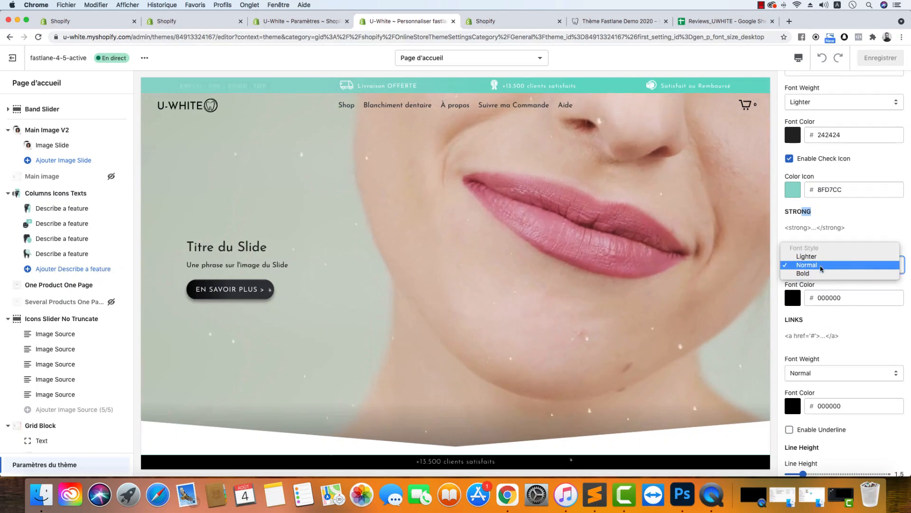
left_click(300, 27)
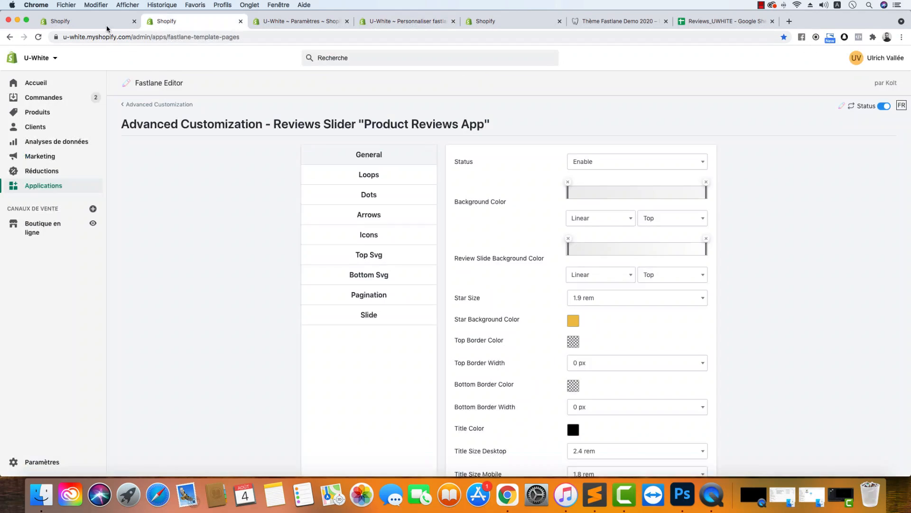
Review the slider's Description link in Fastlane Editor, test that link on the U-White storefront, and close the page it opens
left_click(83, 25)
scroll(432, 342, "down", 3)
scroll(435, 351, "down", 5)
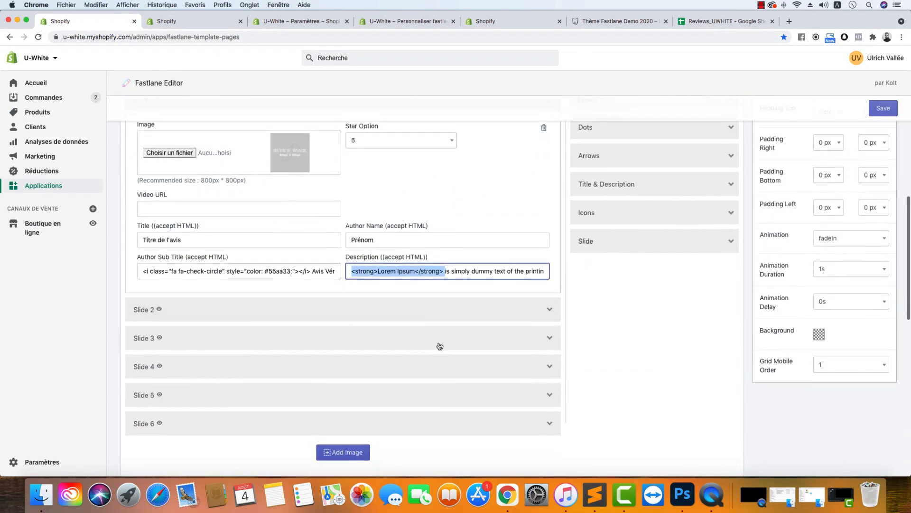
scroll(509, 261, "up", 3)
left_click(486, 163)
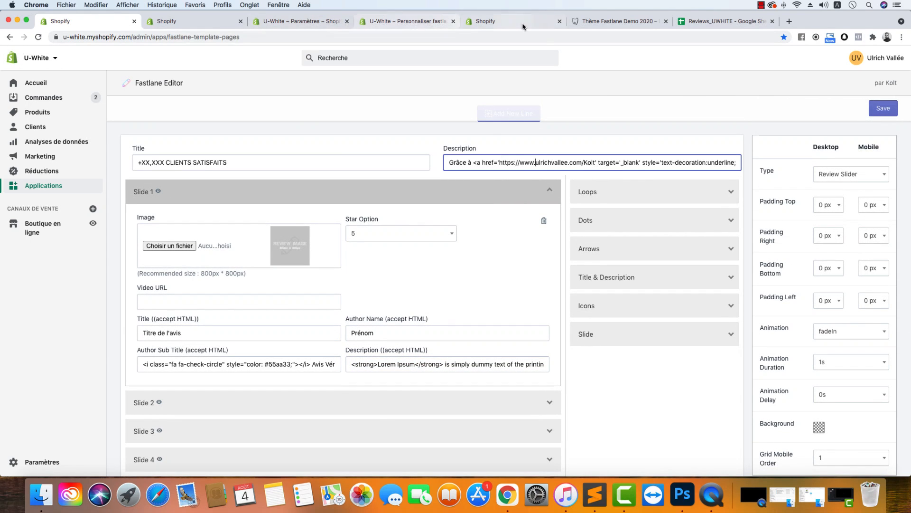
left_click(574, 21)
scroll(345, 290, "down", 10)
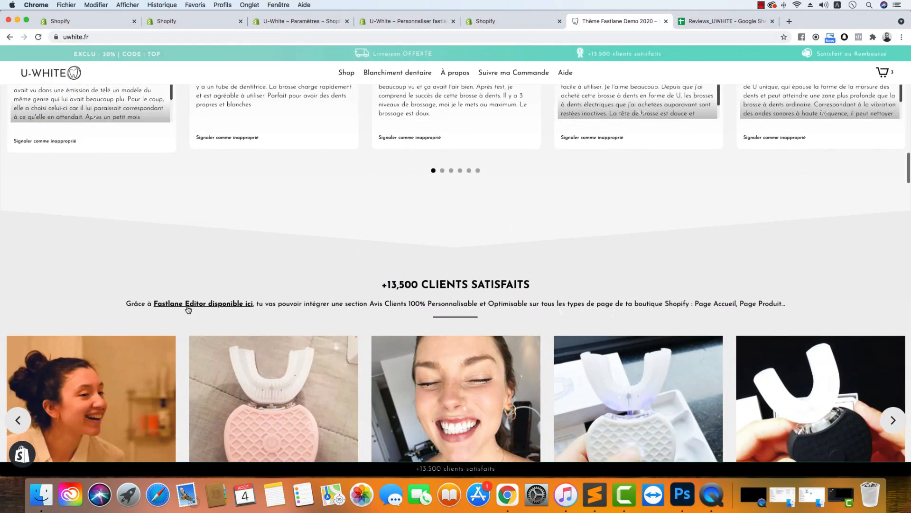
left_click(189, 310)
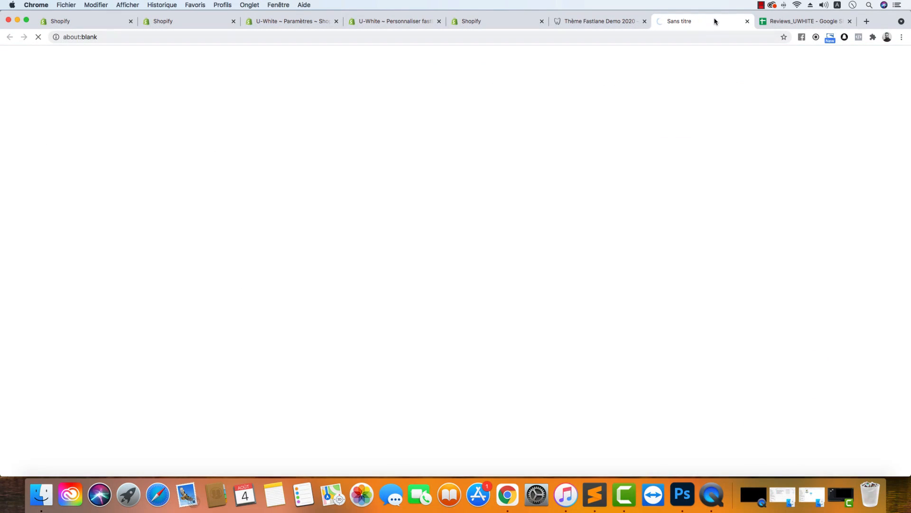
left_click(747, 21)
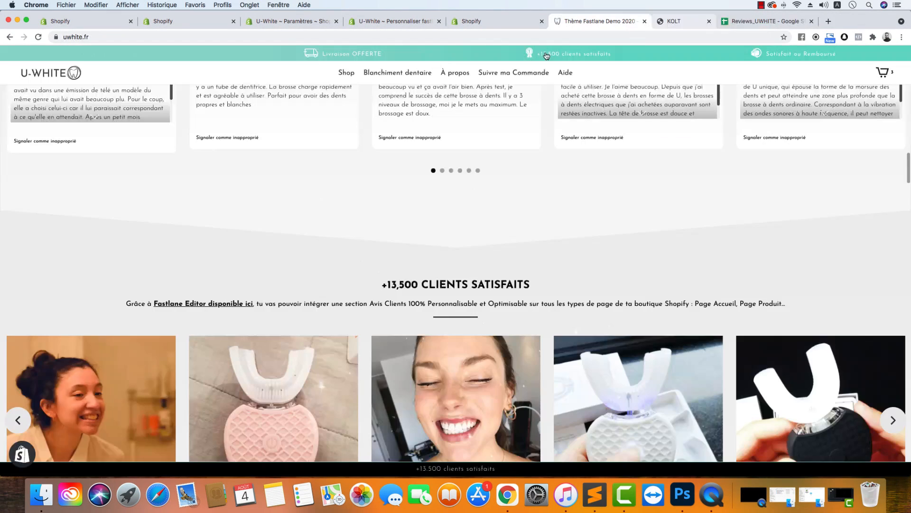
Return to Fastlane Editor and examine the review slider's Loops, Dots and Arrows options
left_click(103, 22)
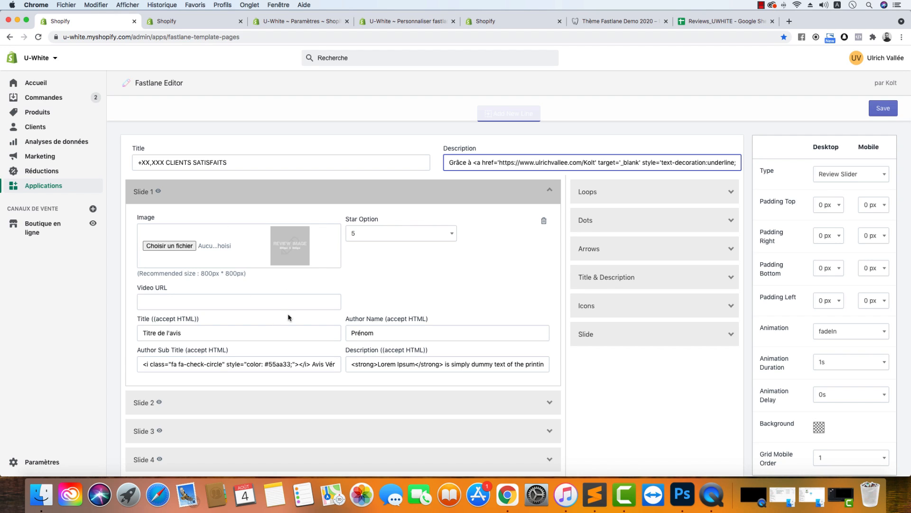
left_click(614, 204)
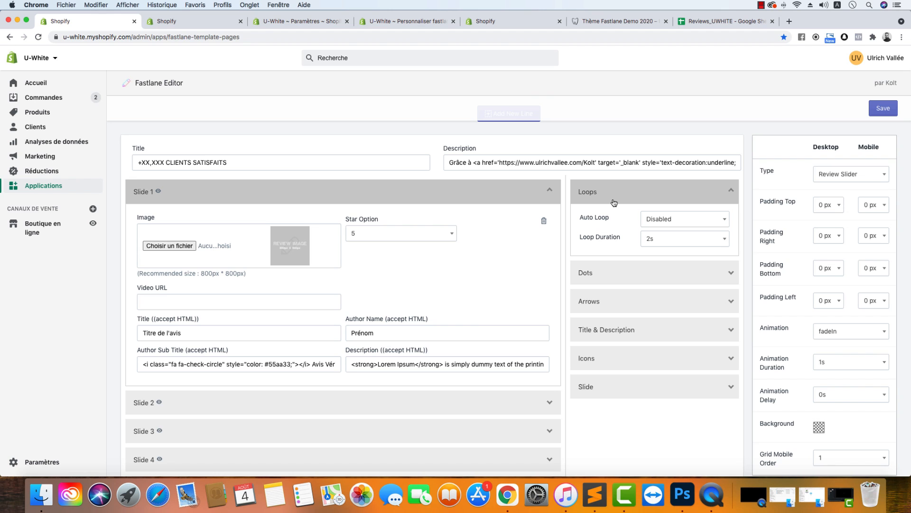
left_click(607, 277)
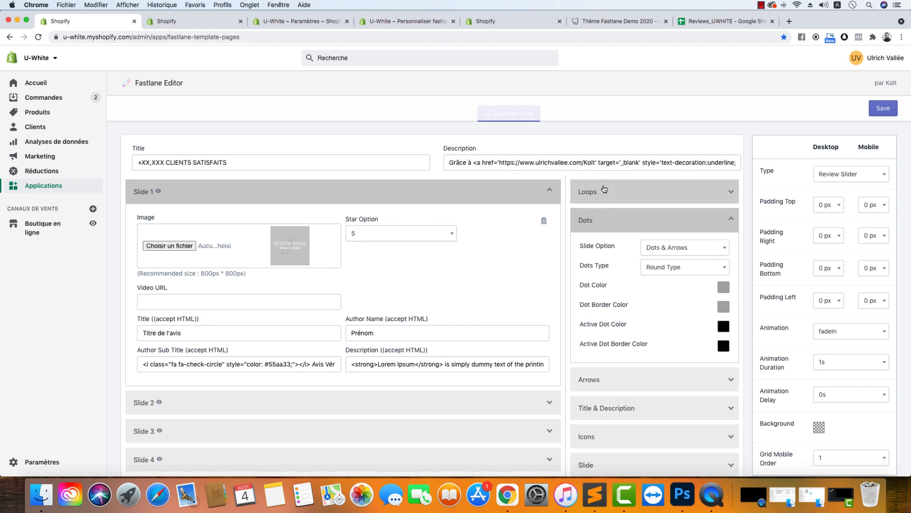
scroll(644, 340, "down", 5)
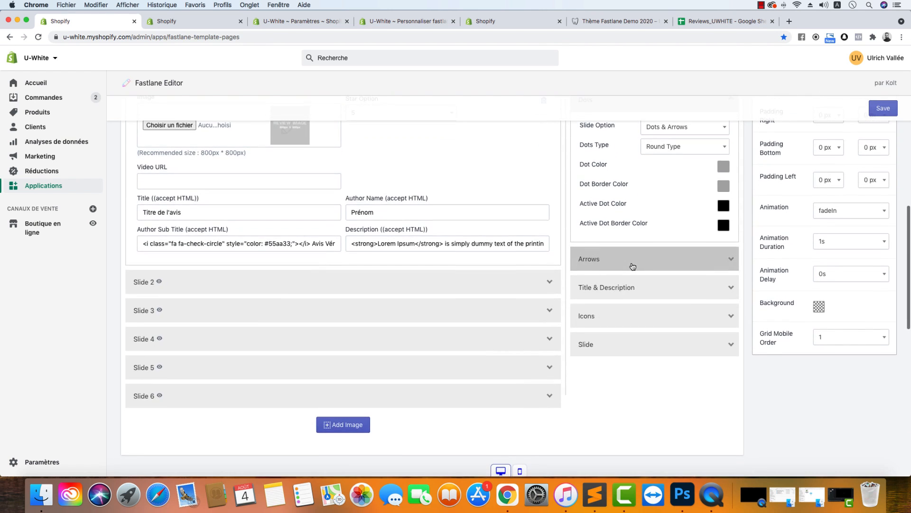
left_click(631, 265)
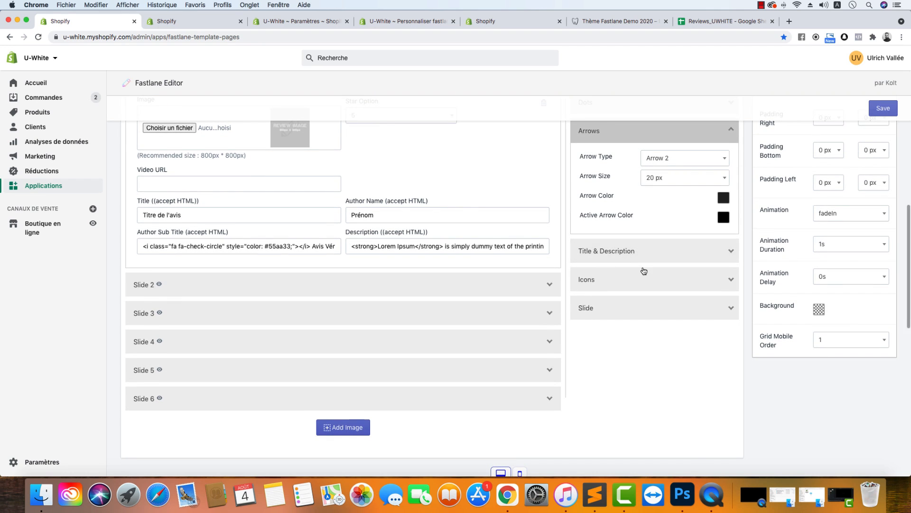
Examine the review slider's Title & Description style options and compare them with the heading text in the preview
left_click(641, 256)
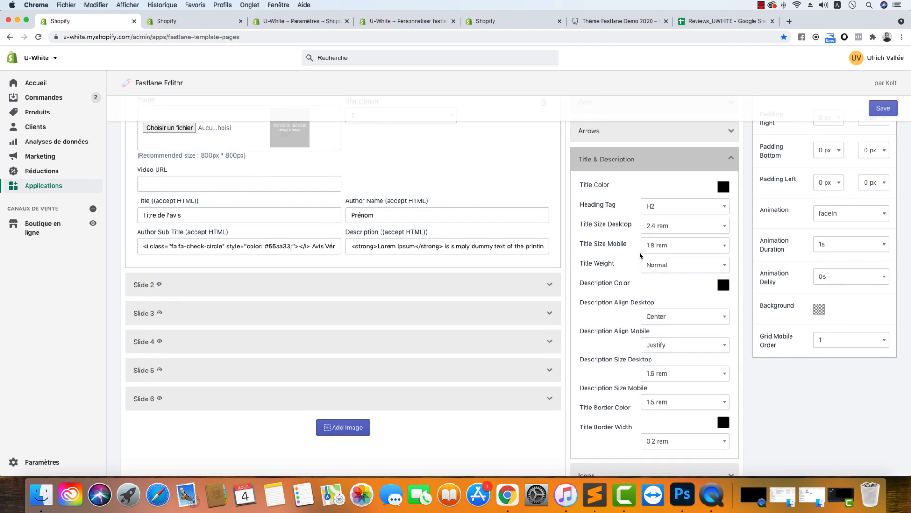
scroll(582, 223, "up", 6)
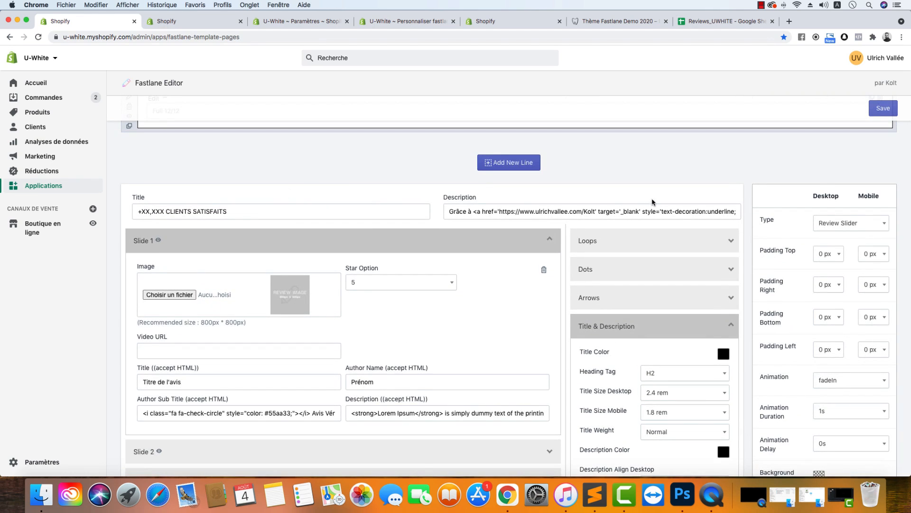
scroll(691, 318, "down", 6)
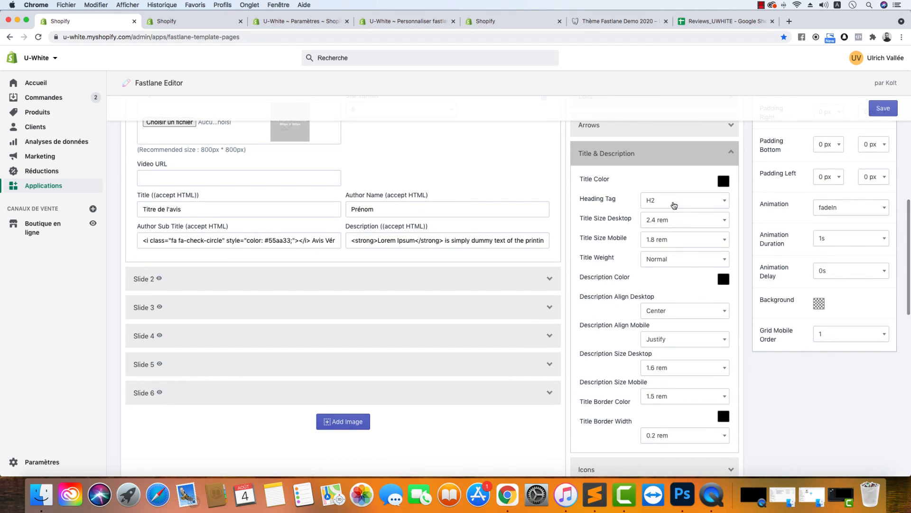
scroll(667, 370, "down", 8)
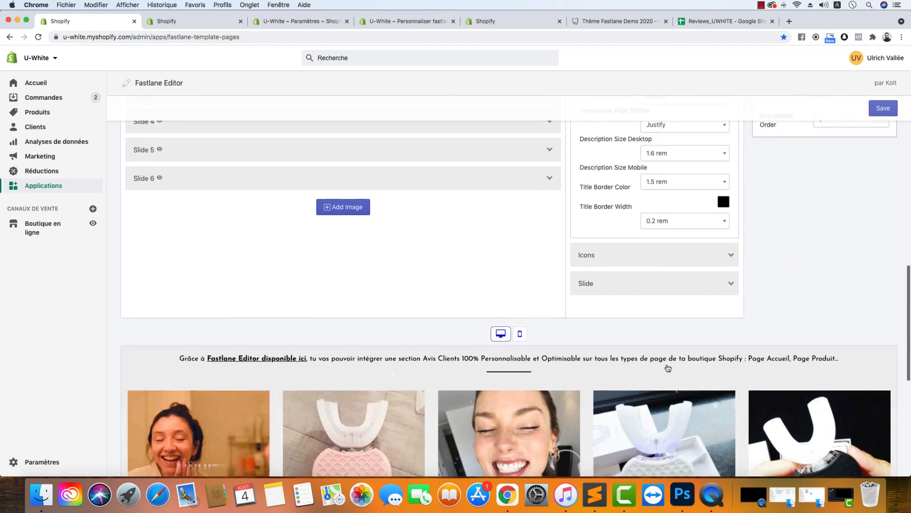
scroll(686, 307, "up", 7)
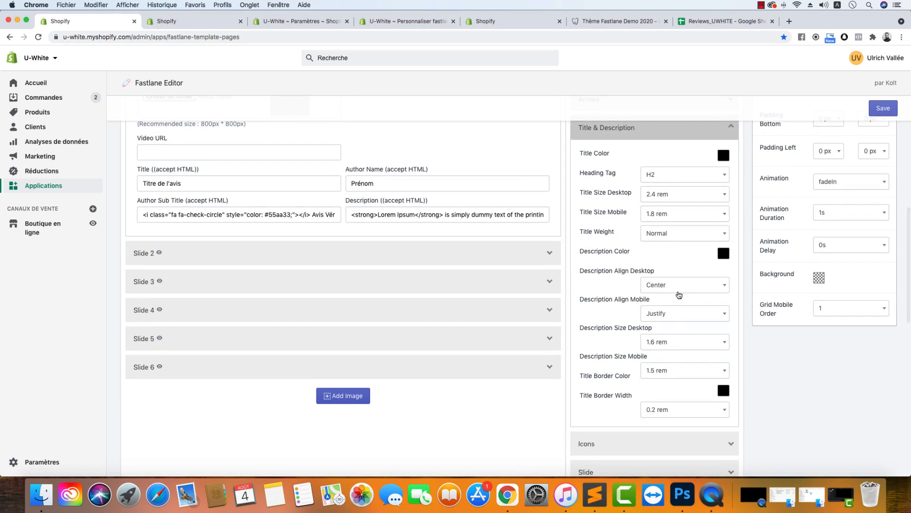
scroll(590, 329, "down", 4)
scroll(589, 331, "down", 4)
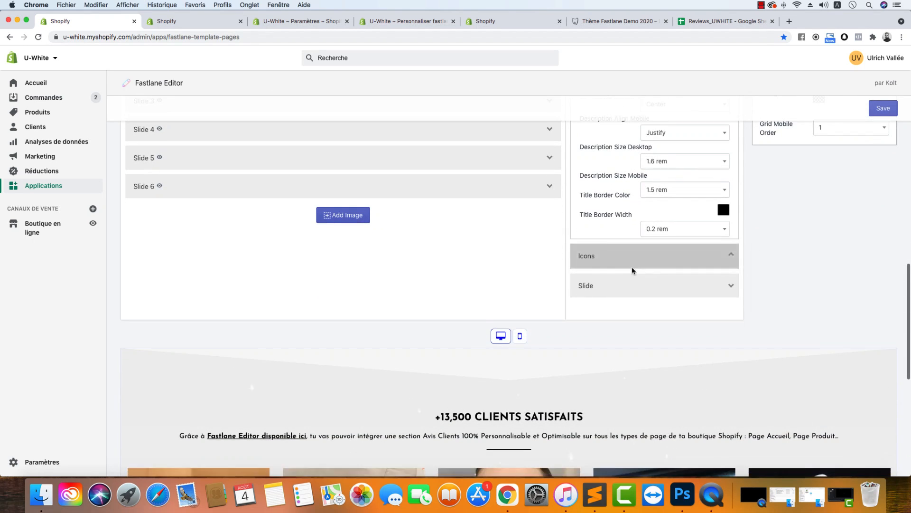
Examine the review slider's Icons size options and the Slide options for background, stars, title and author
left_click(631, 267)
scroll(654, 317, "up", 10)
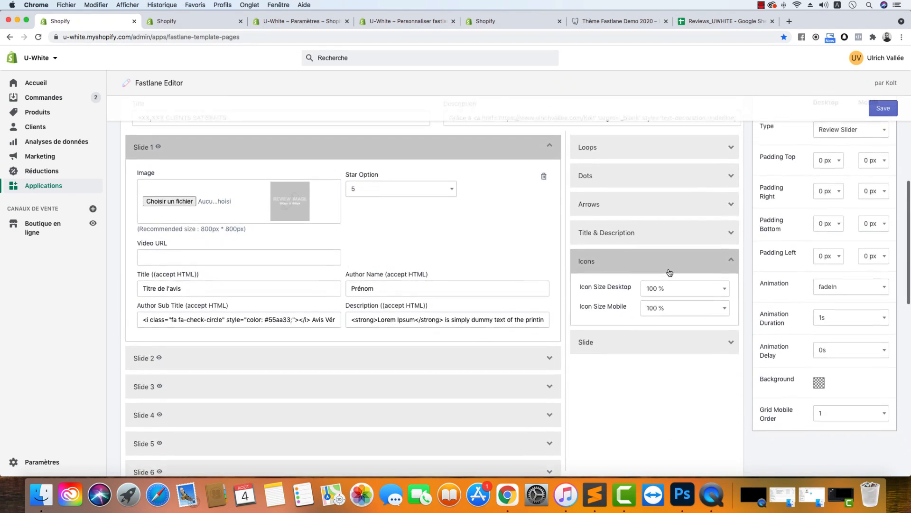
scroll(691, 315, "down", 1)
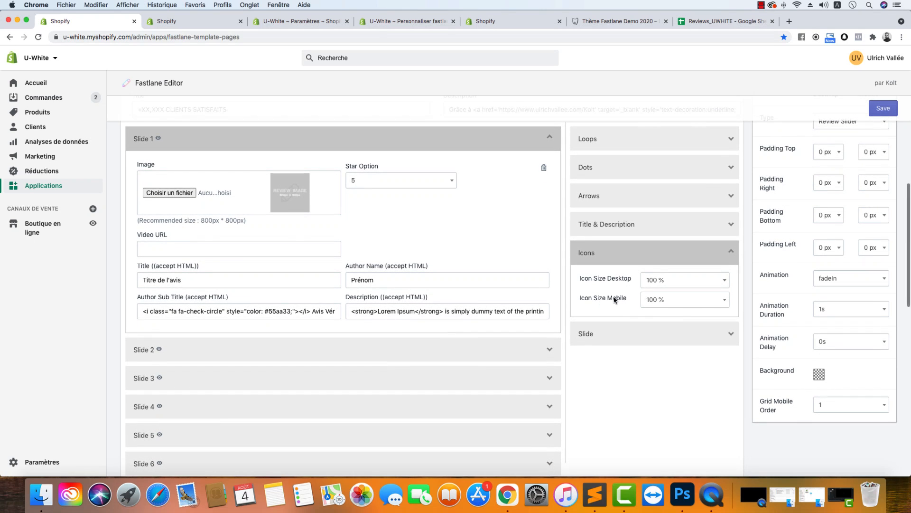
left_click(626, 334)
scroll(625, 332, "down", 8)
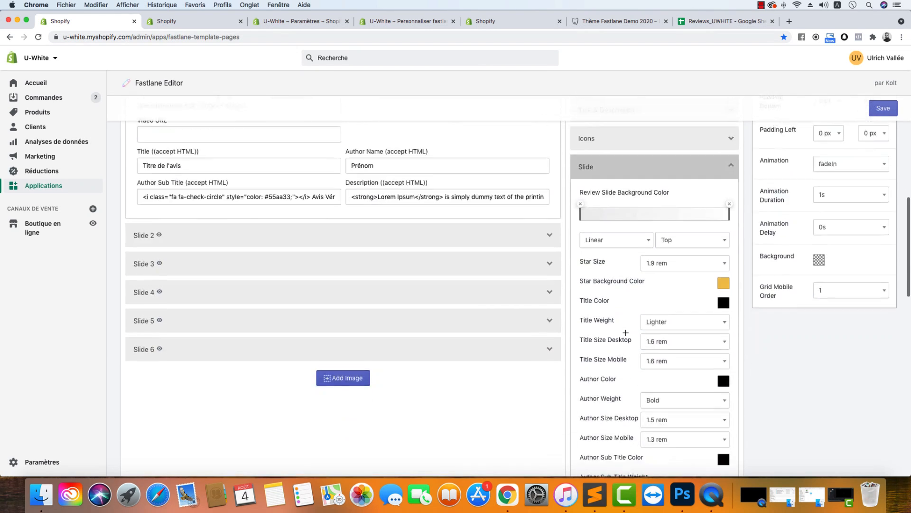
scroll(626, 333, "down", 2)
scroll(627, 331, "up", 5)
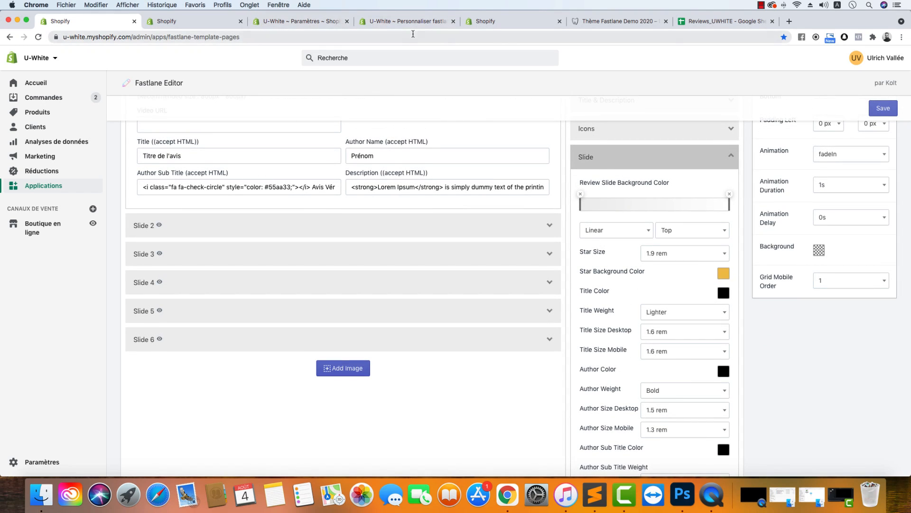
Switch to the U-White storefront and examine the text in the home page's customer review cards, scrolling within a long review
left_click(617, 28)
scroll(376, 360, "down", 4)
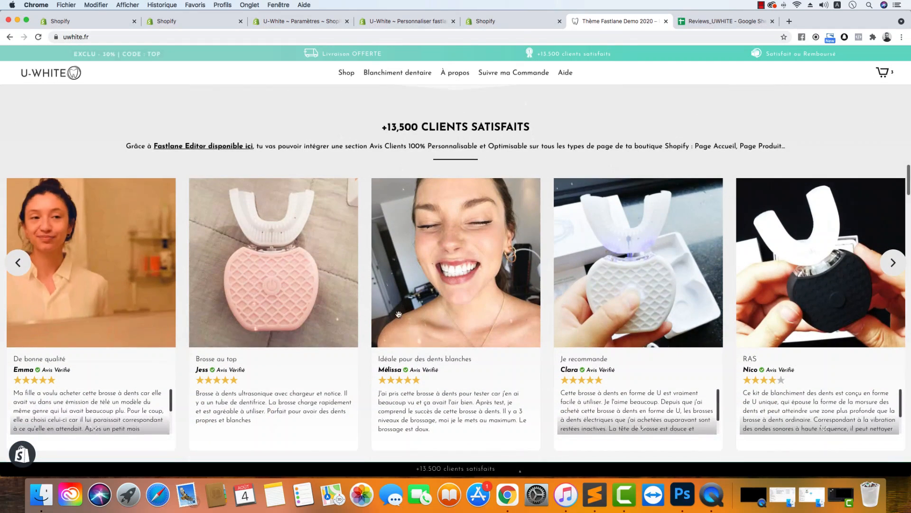
mouse_move(377, 360)
left_mouse_down()
mouse_move(436, 377)
mouse_move(361, 363)
left_mouse_up()
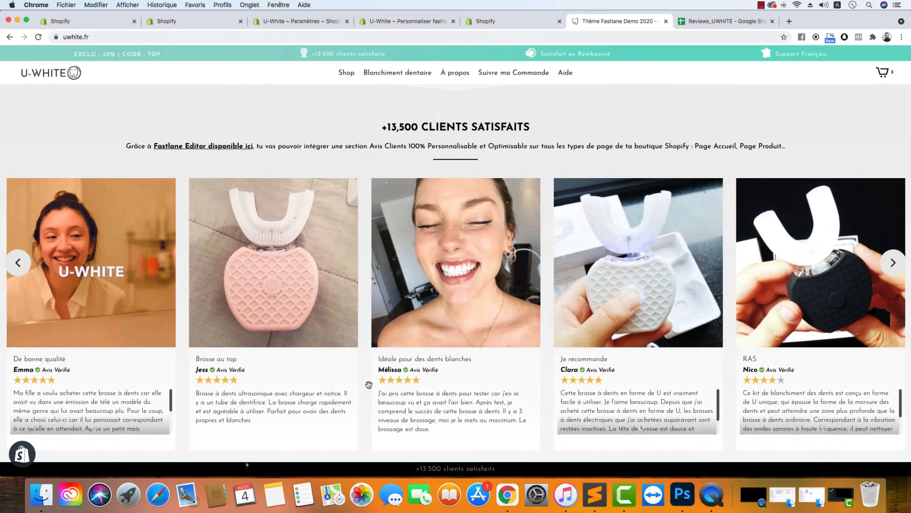
scroll(647, 424, "down", 3)
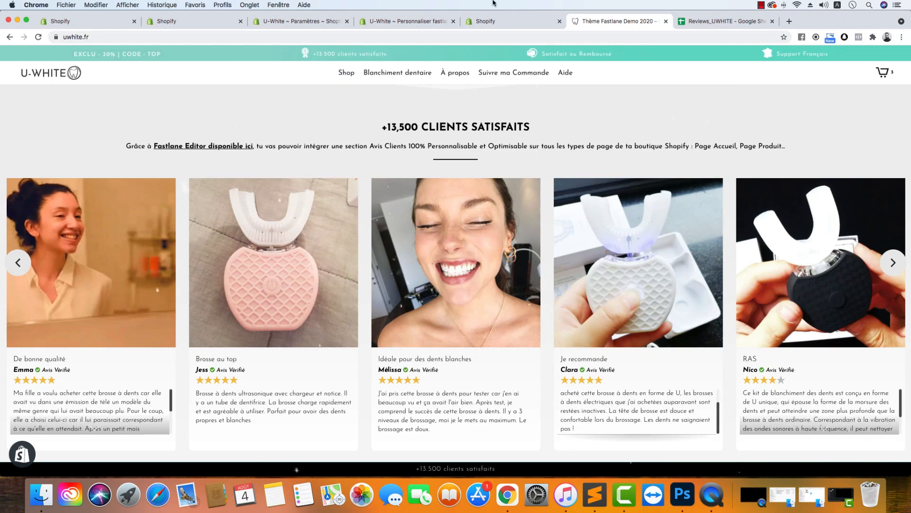
Open the Review Slide options under General Settings in Fastlane Editor's Advanced Customization, and compare them with the storefront's review cards
left_click(548, 24)
left_click(303, 21)
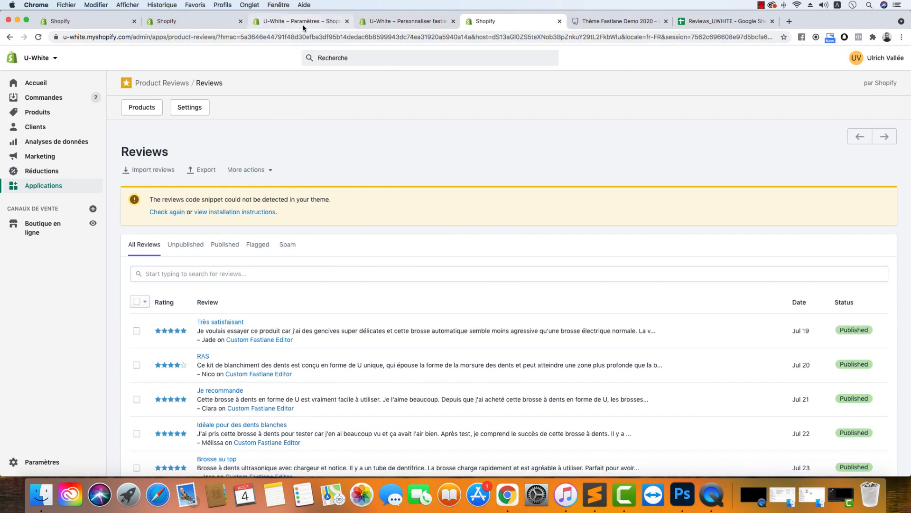
left_click(184, 21)
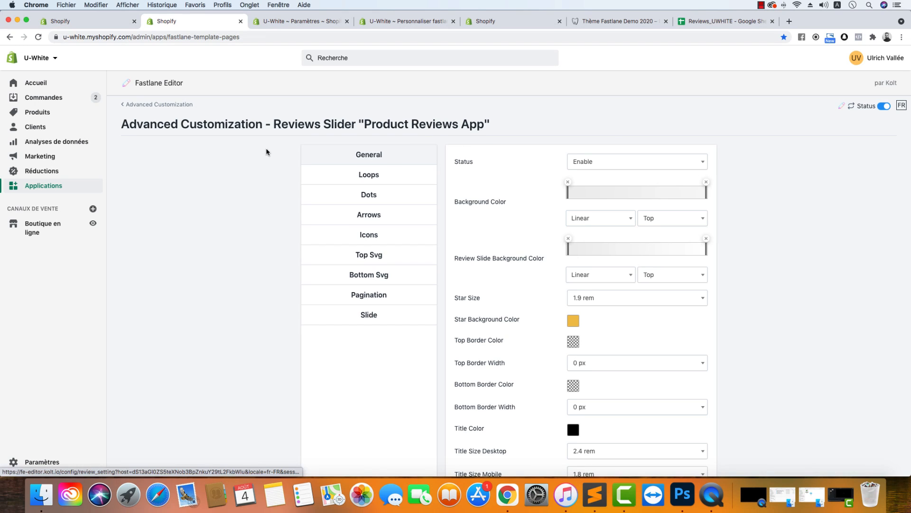
left_click(162, 104)
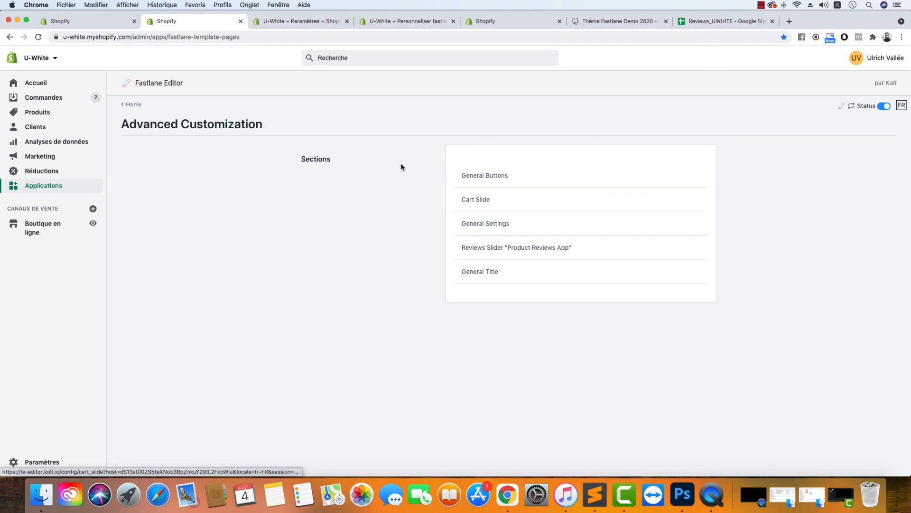
left_click(496, 229)
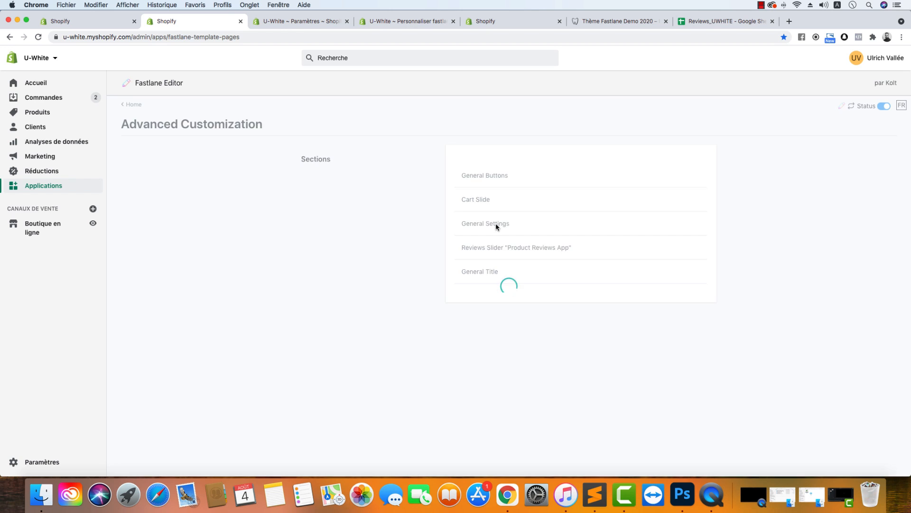
left_click(420, 174)
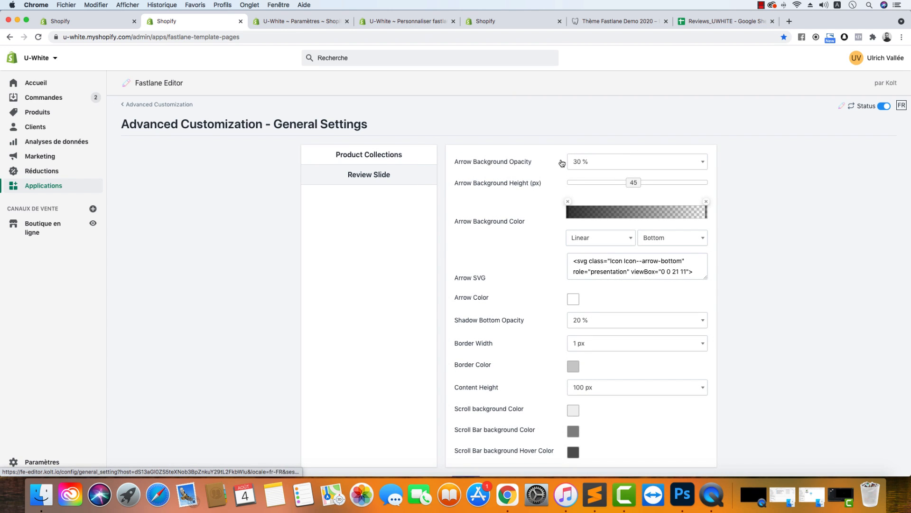
left_click(617, 21)
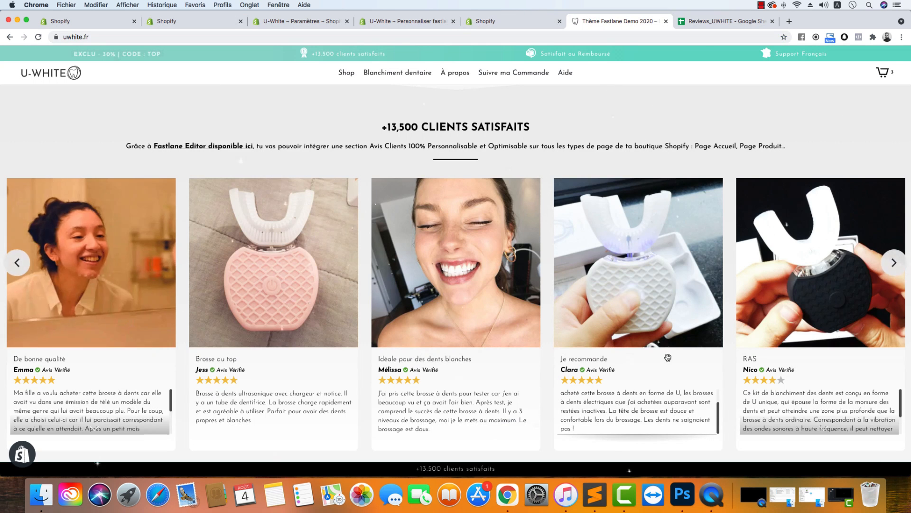